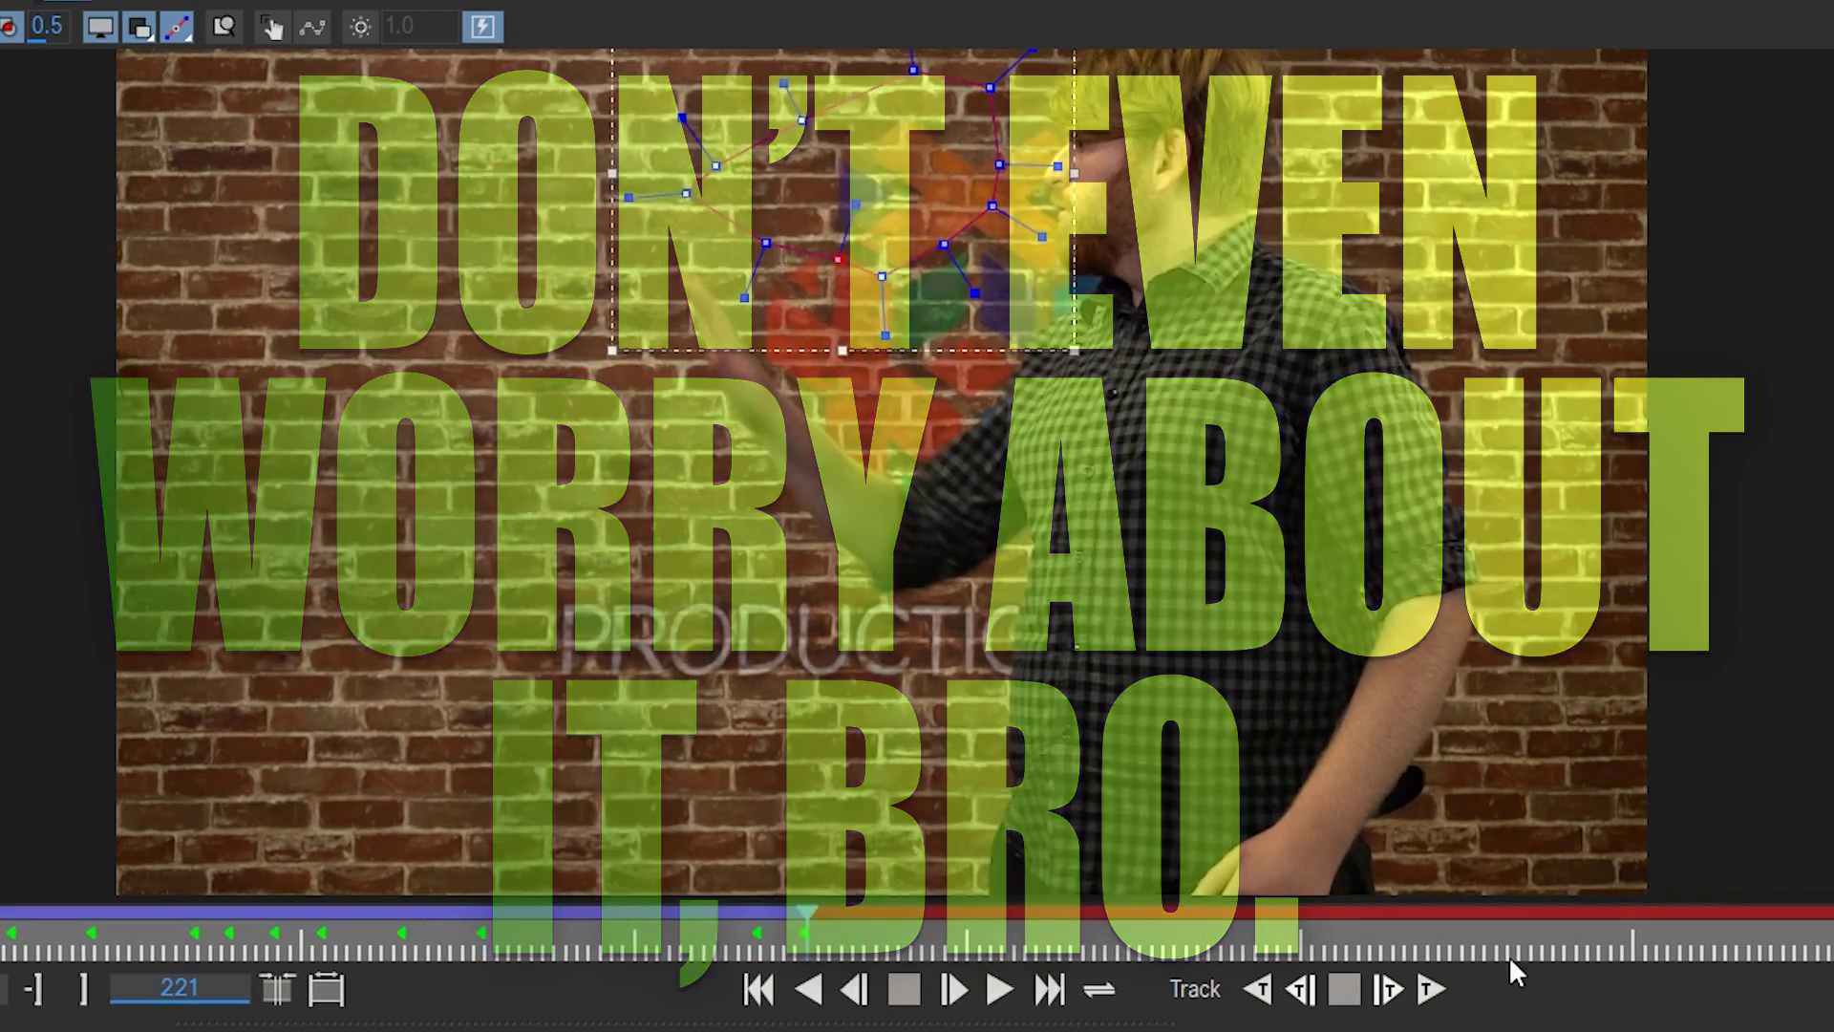
Track the spline layer forward through the rest of the footage in Mocha and save the project changes.
{"action": "left_click", "coordinate": [1430, 988]}
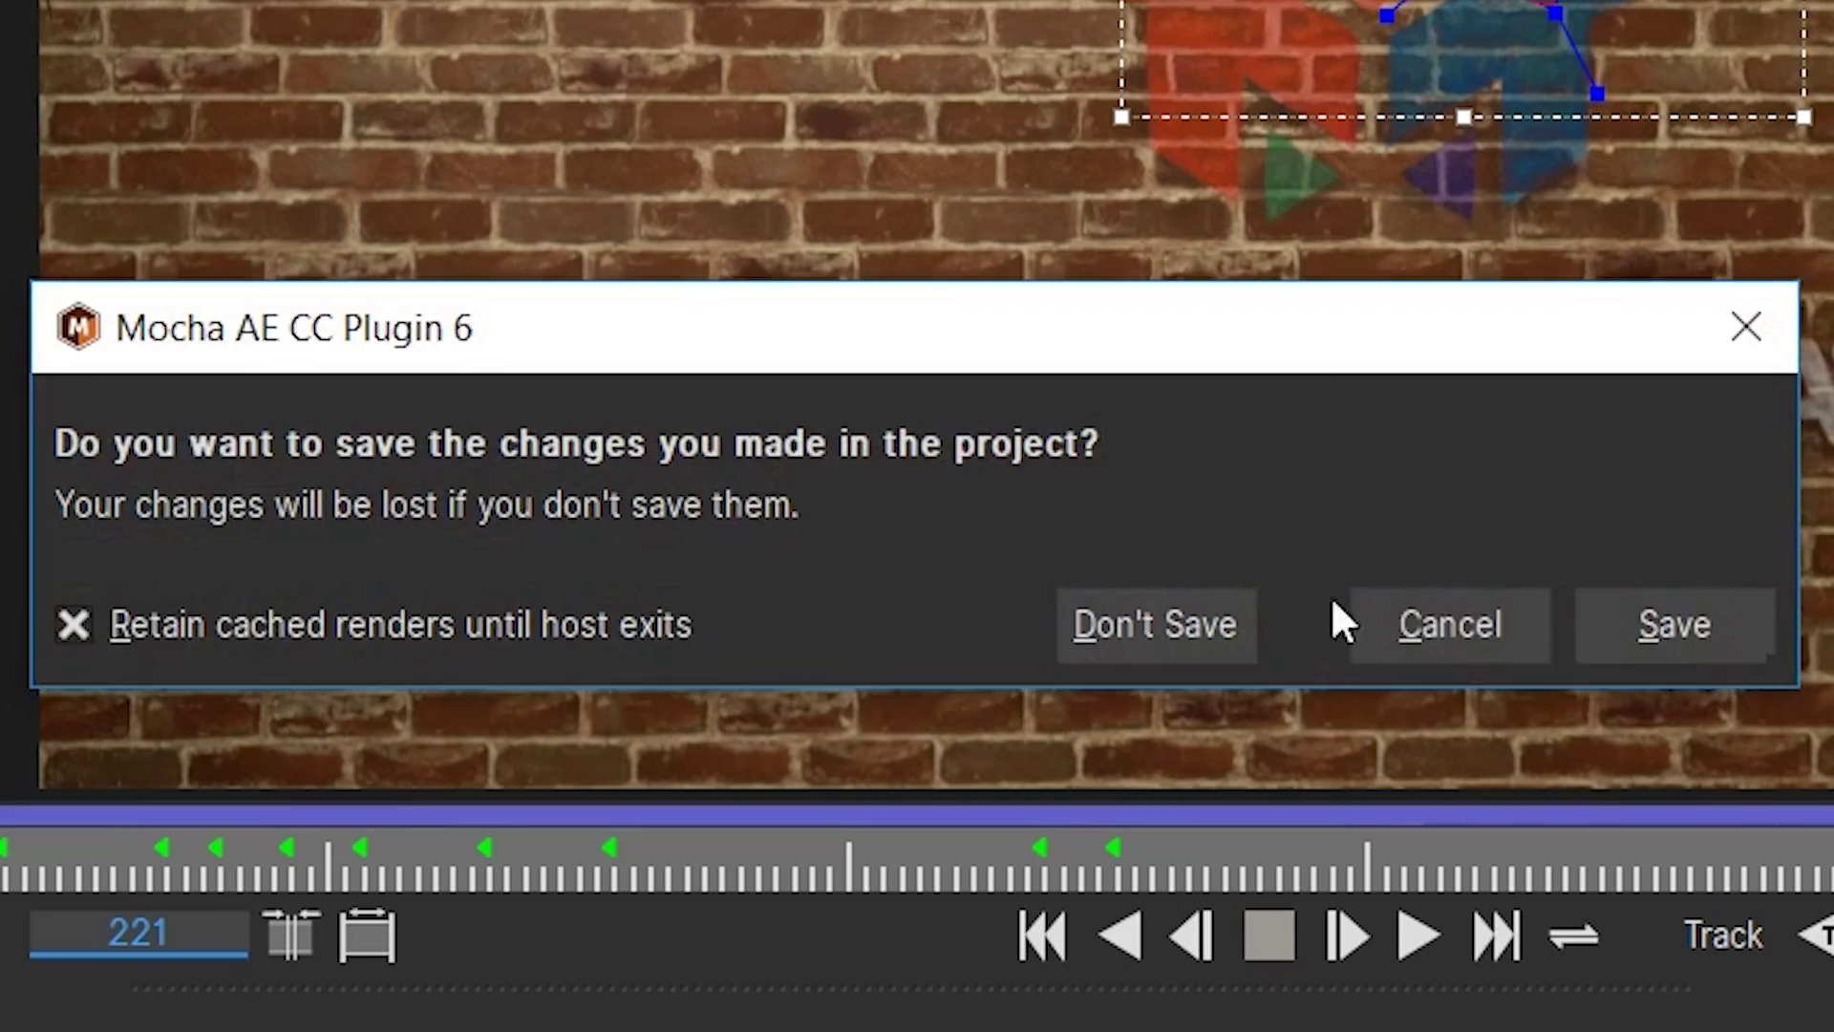
{"action": "left_click", "coordinate": [1683, 656]}
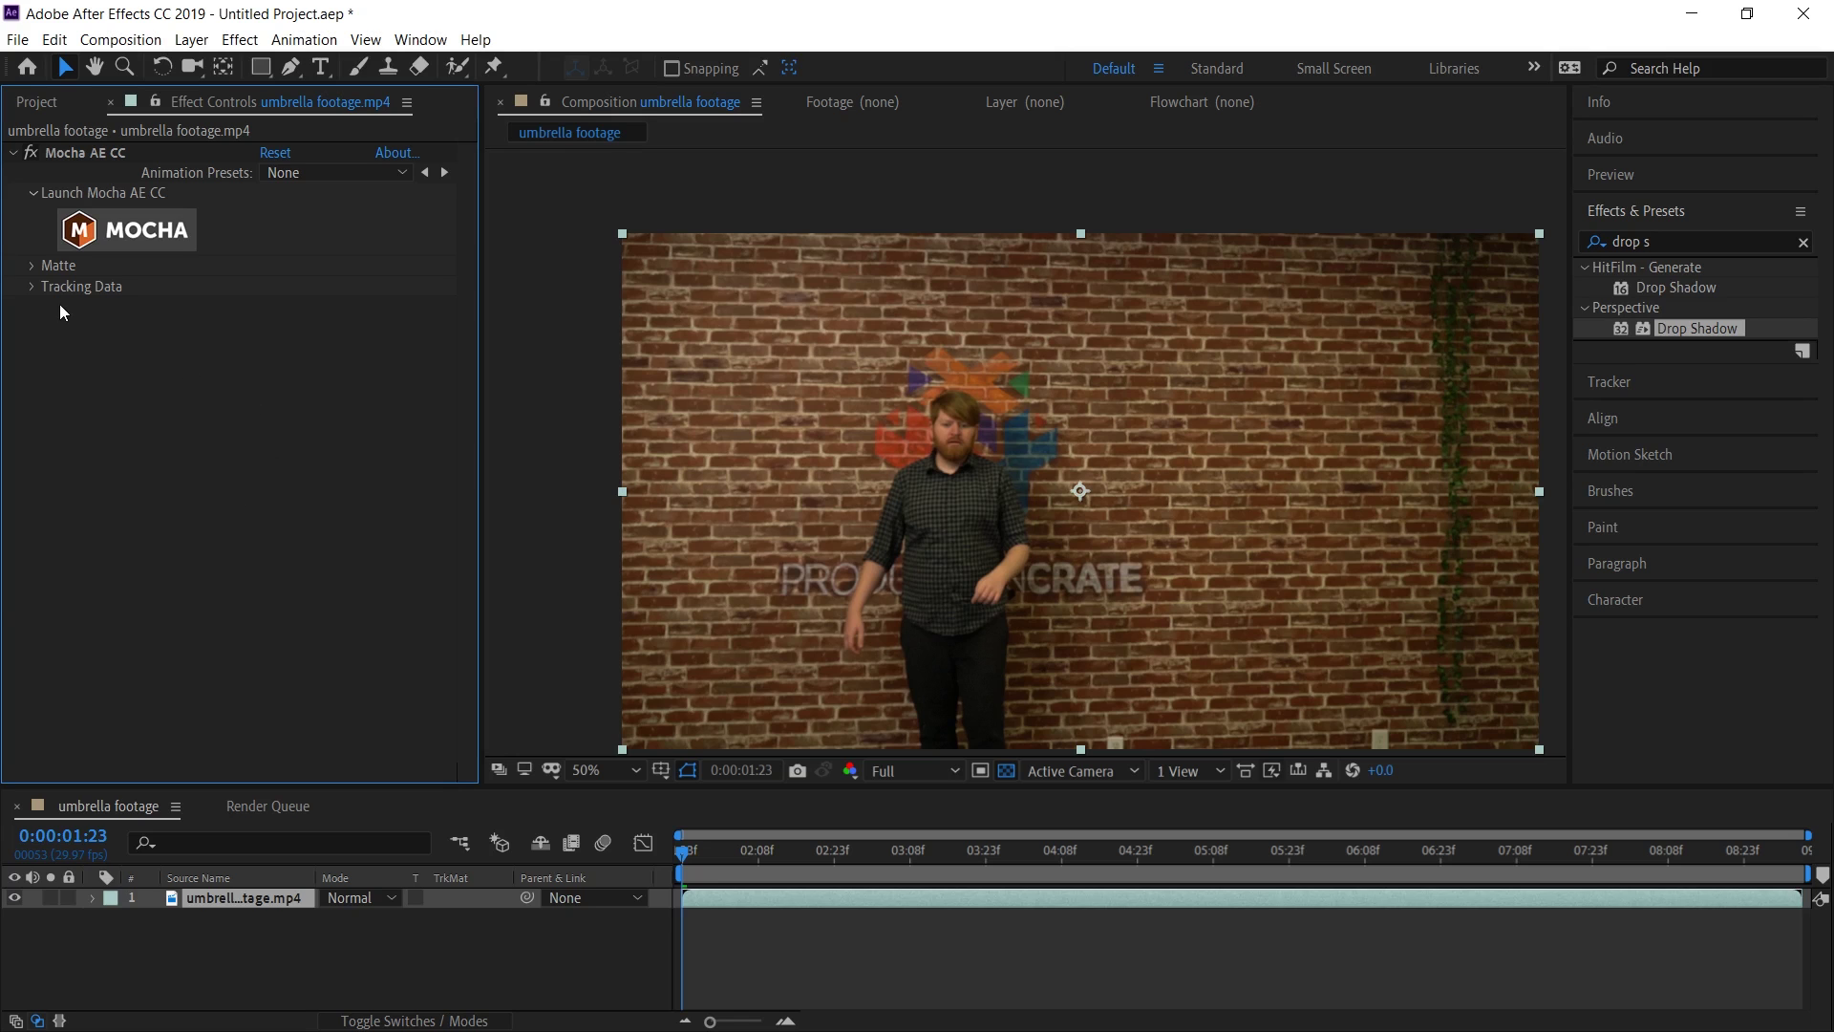
Create the track data for the umbrella footage from Mocha's Layer 1.
{"action": "left_click", "coordinate": [32, 286]}
{"action": "left_click", "coordinate": [337, 305]}
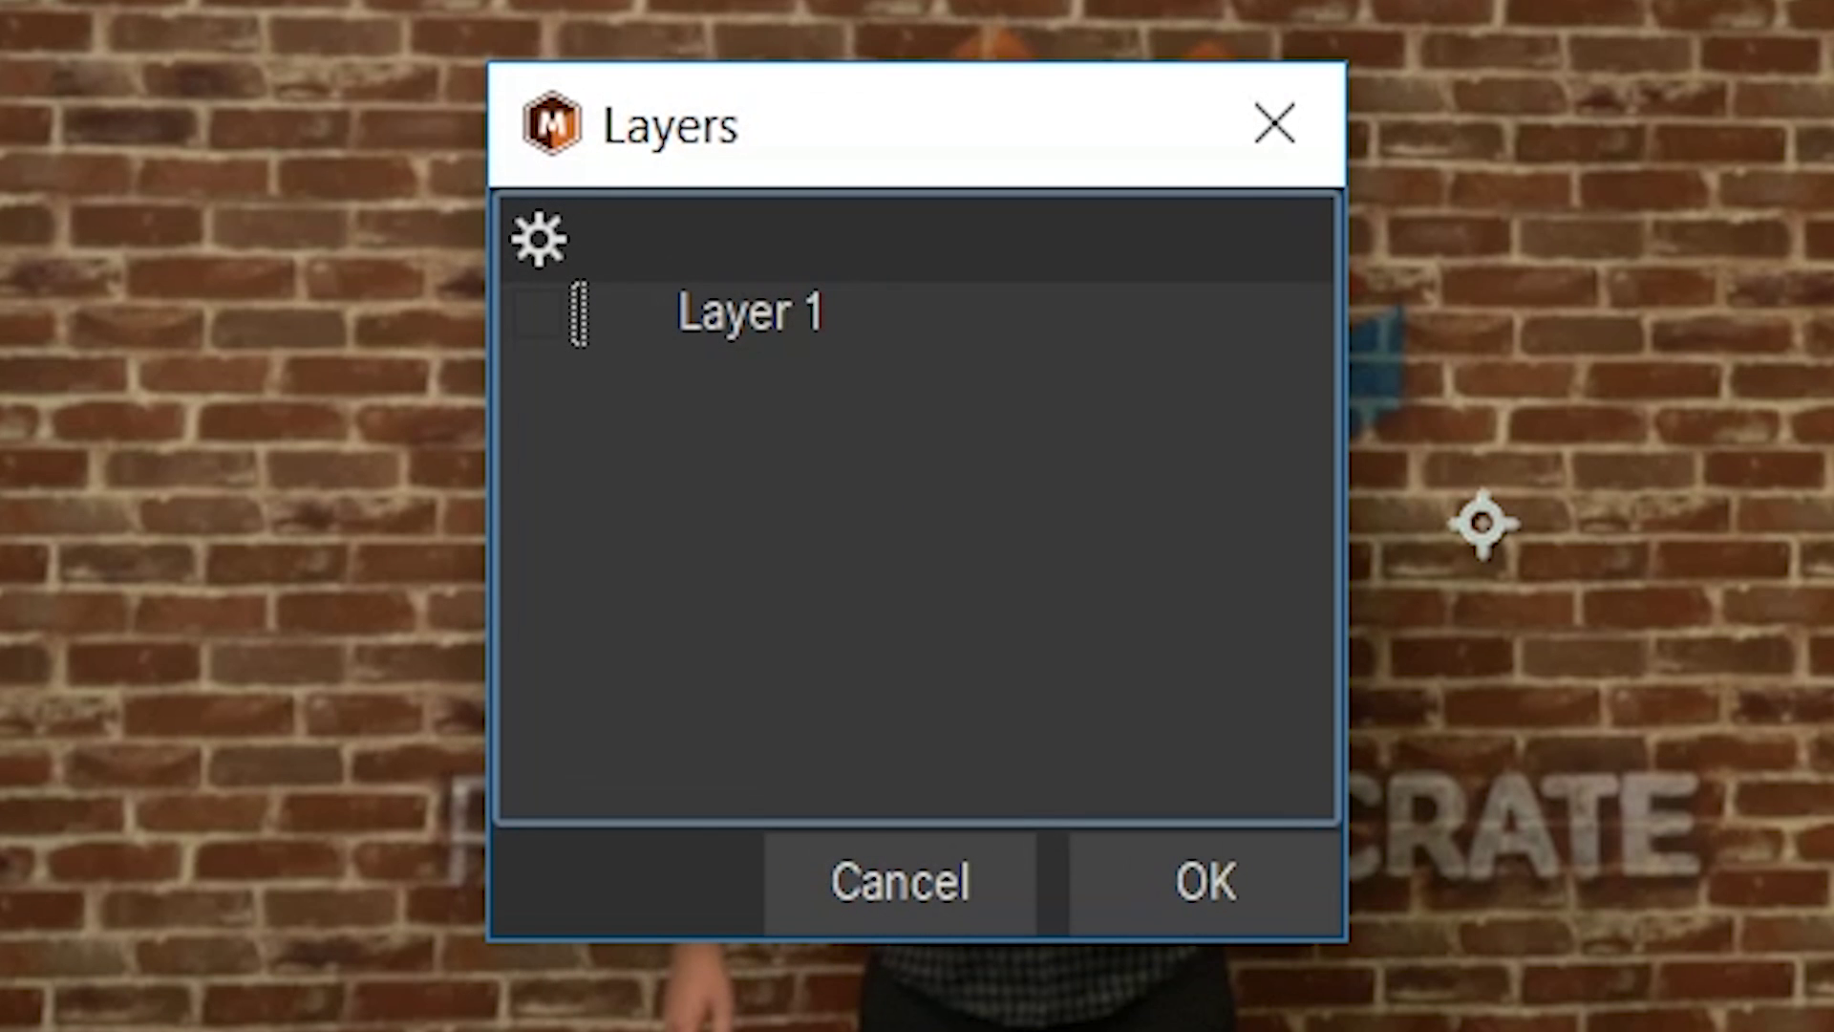
{"action": "left_click", "coordinate": [791, 318]}
{"action": "left_click", "coordinate": [1222, 872]}
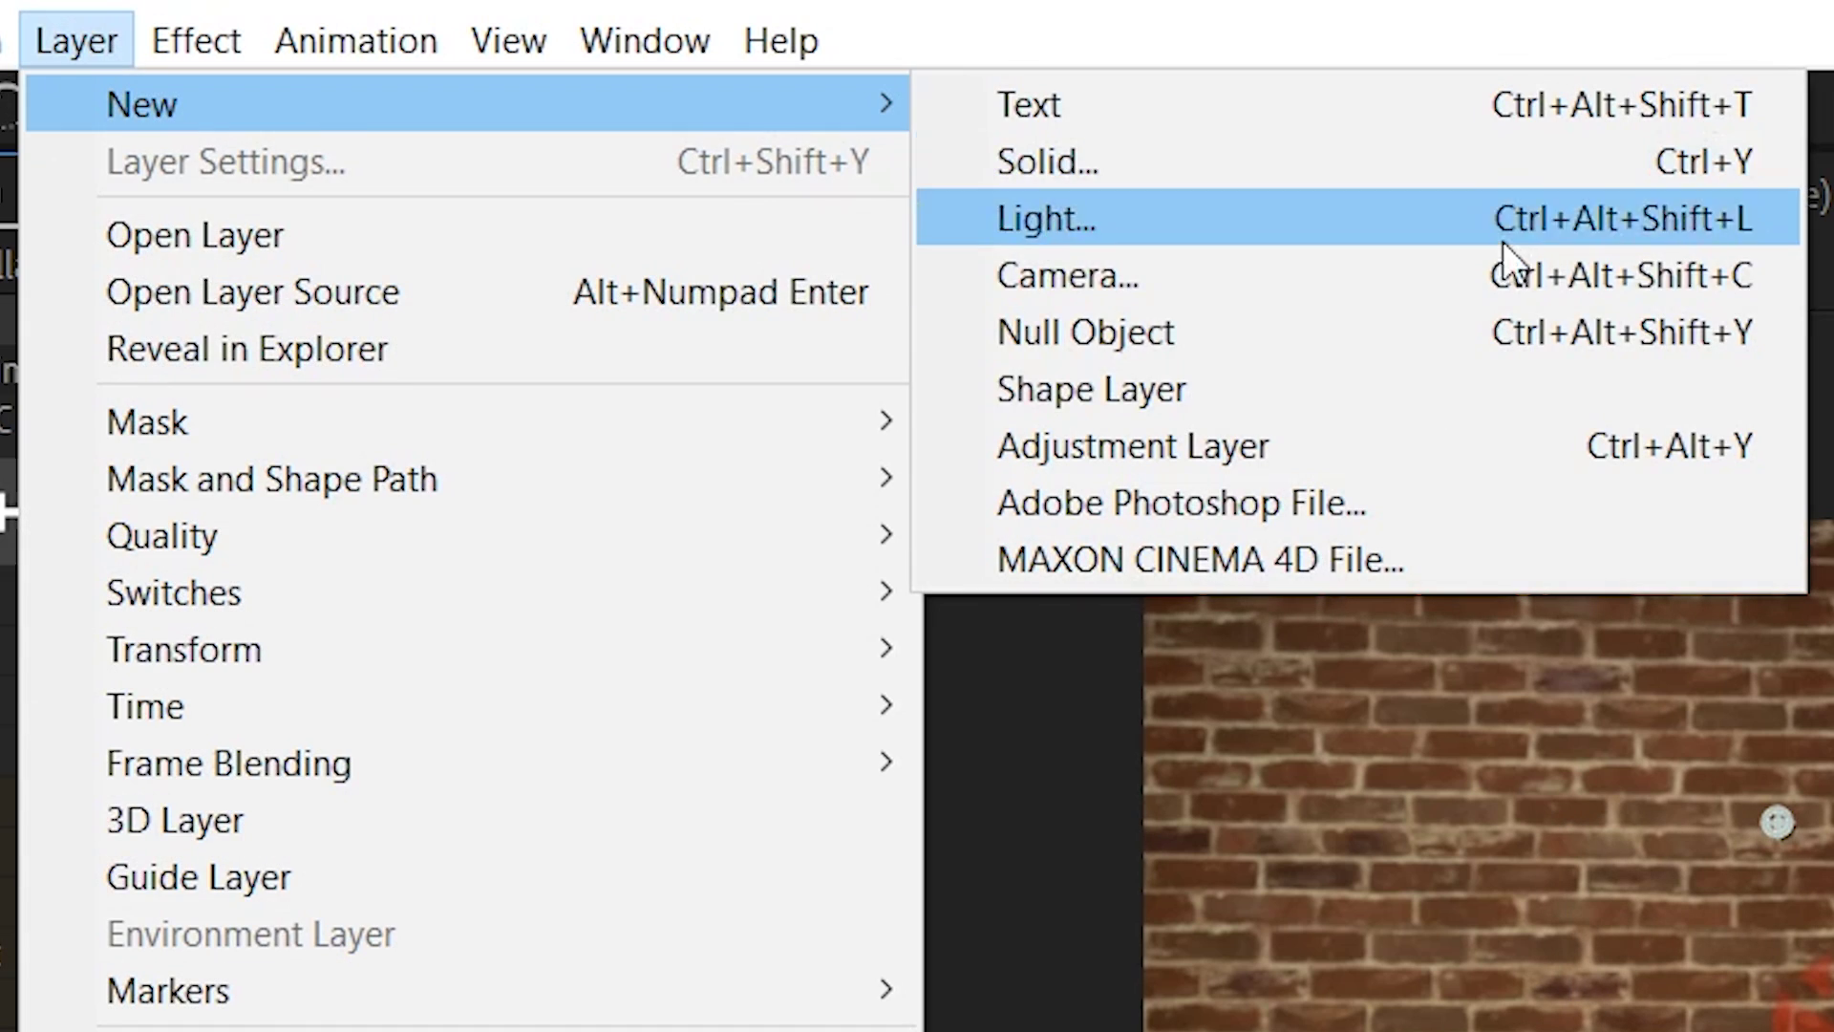
Add a null object and set the tracking export to target Null 1 with the Transform option.
{"action": "left_click", "coordinate": [1438, 342]}
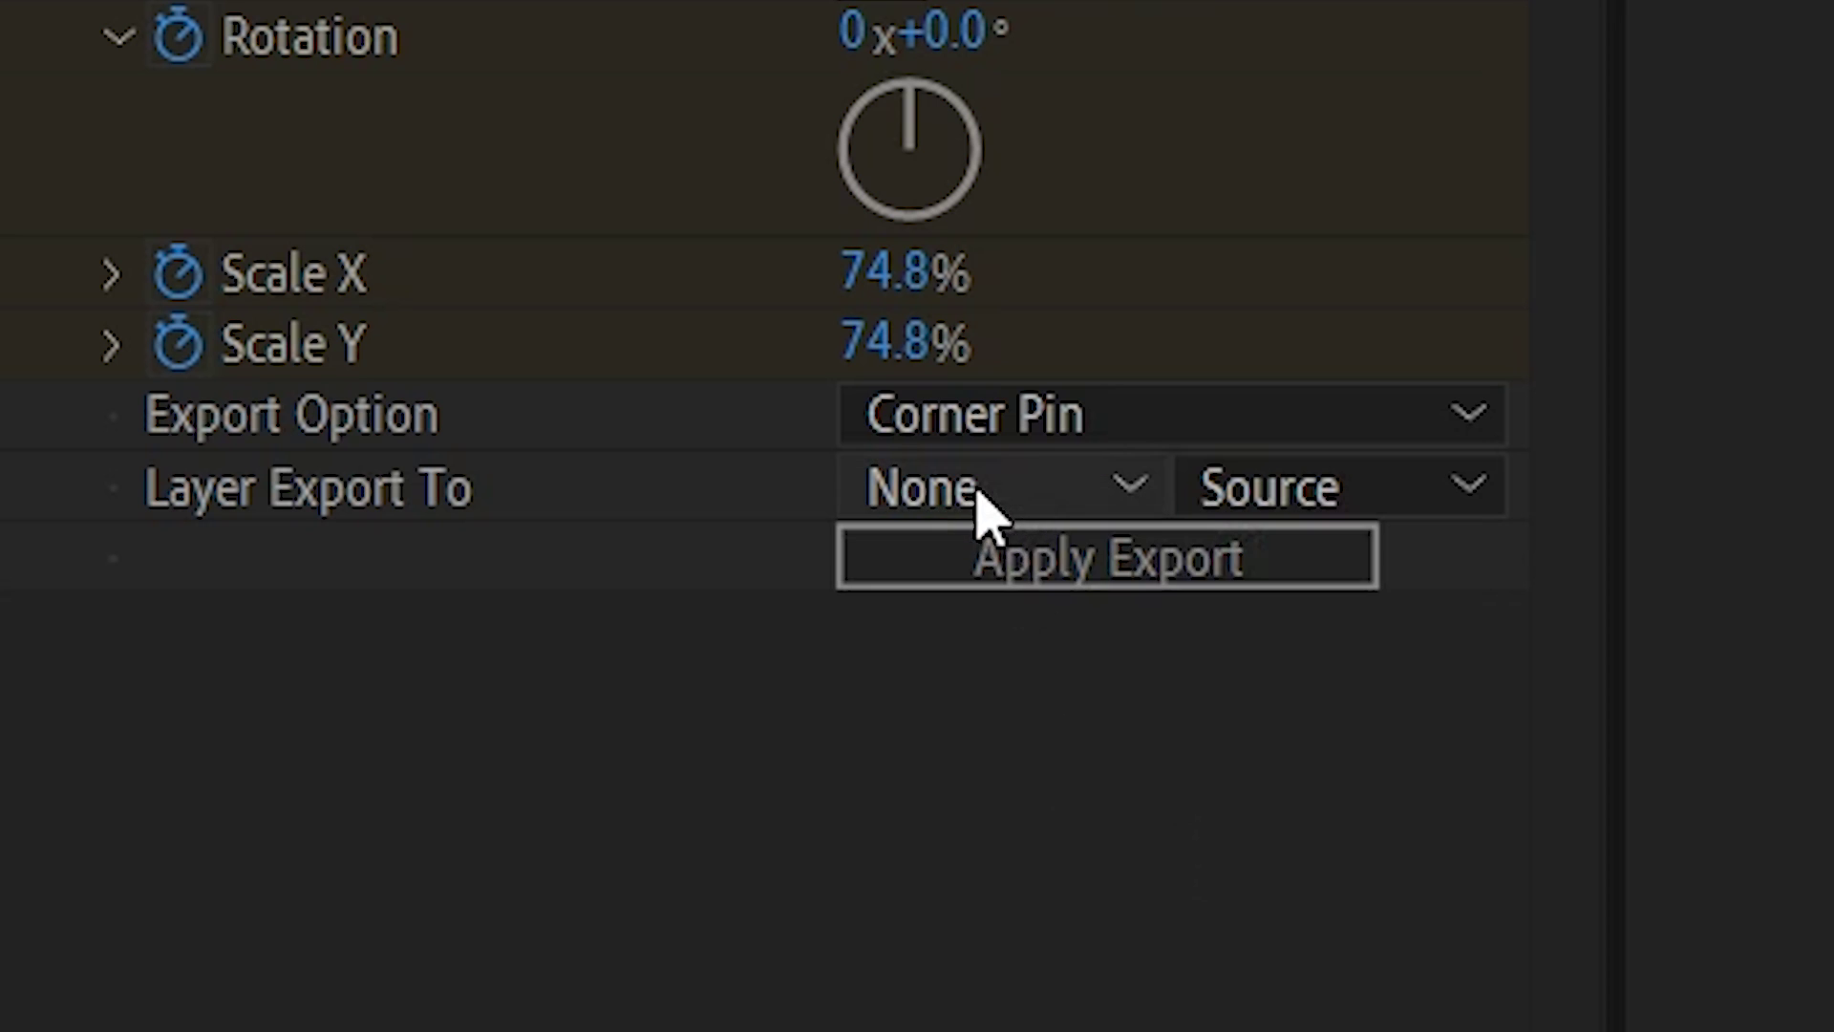
{"action": "left_click", "coordinate": [984, 492]}
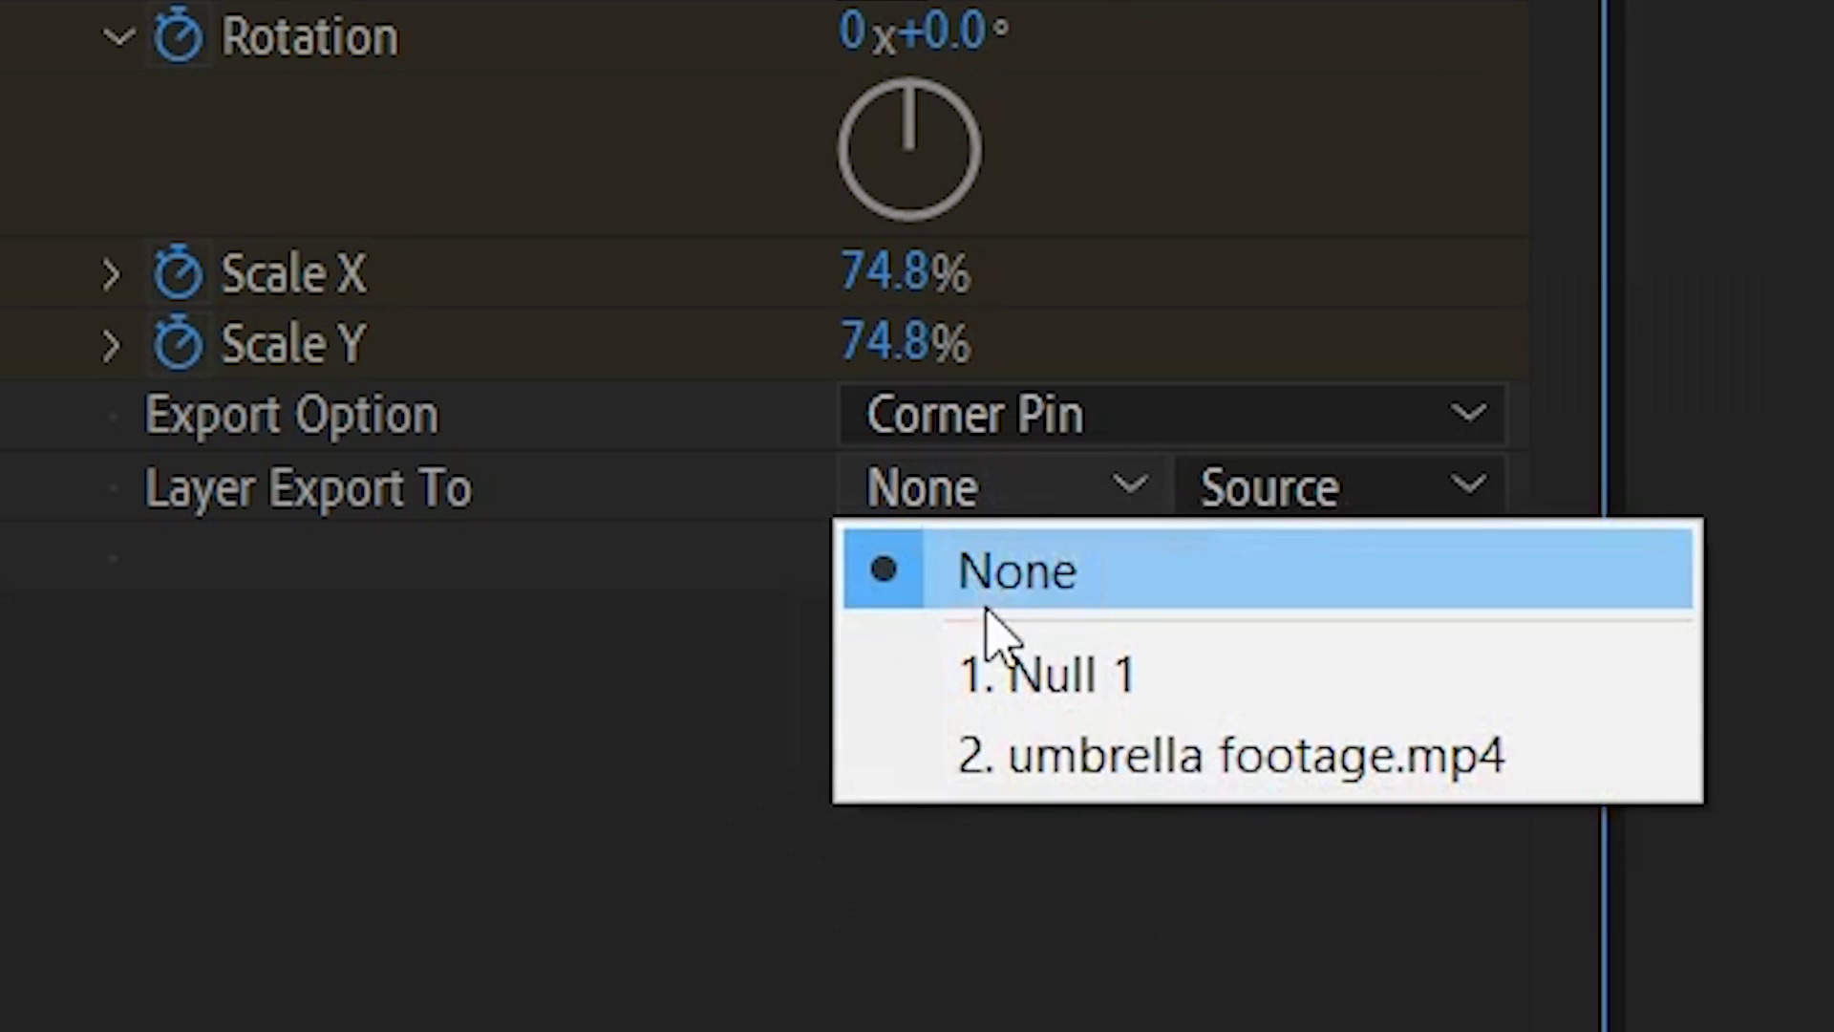
{"action": "left_click", "coordinate": [1035, 729]}
{"action": "left_click", "coordinate": [1022, 435]}
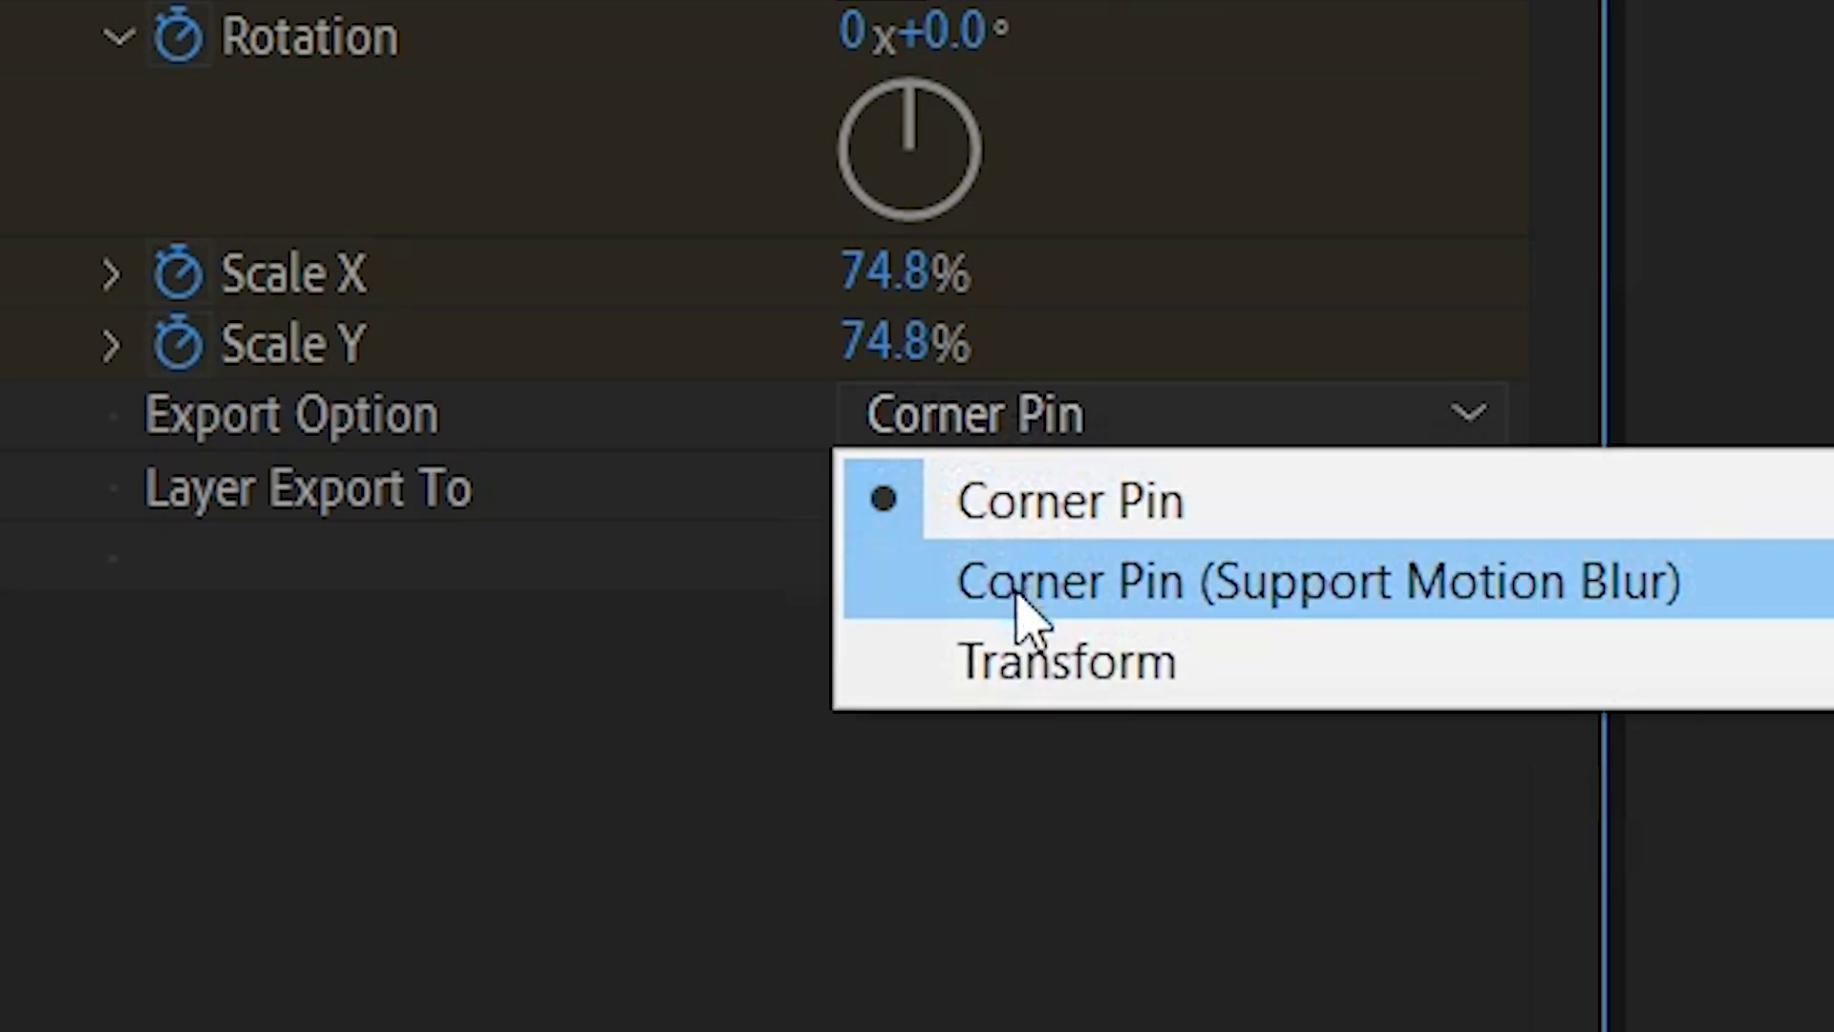
{"action": "left_click", "coordinate": [1036, 664]}
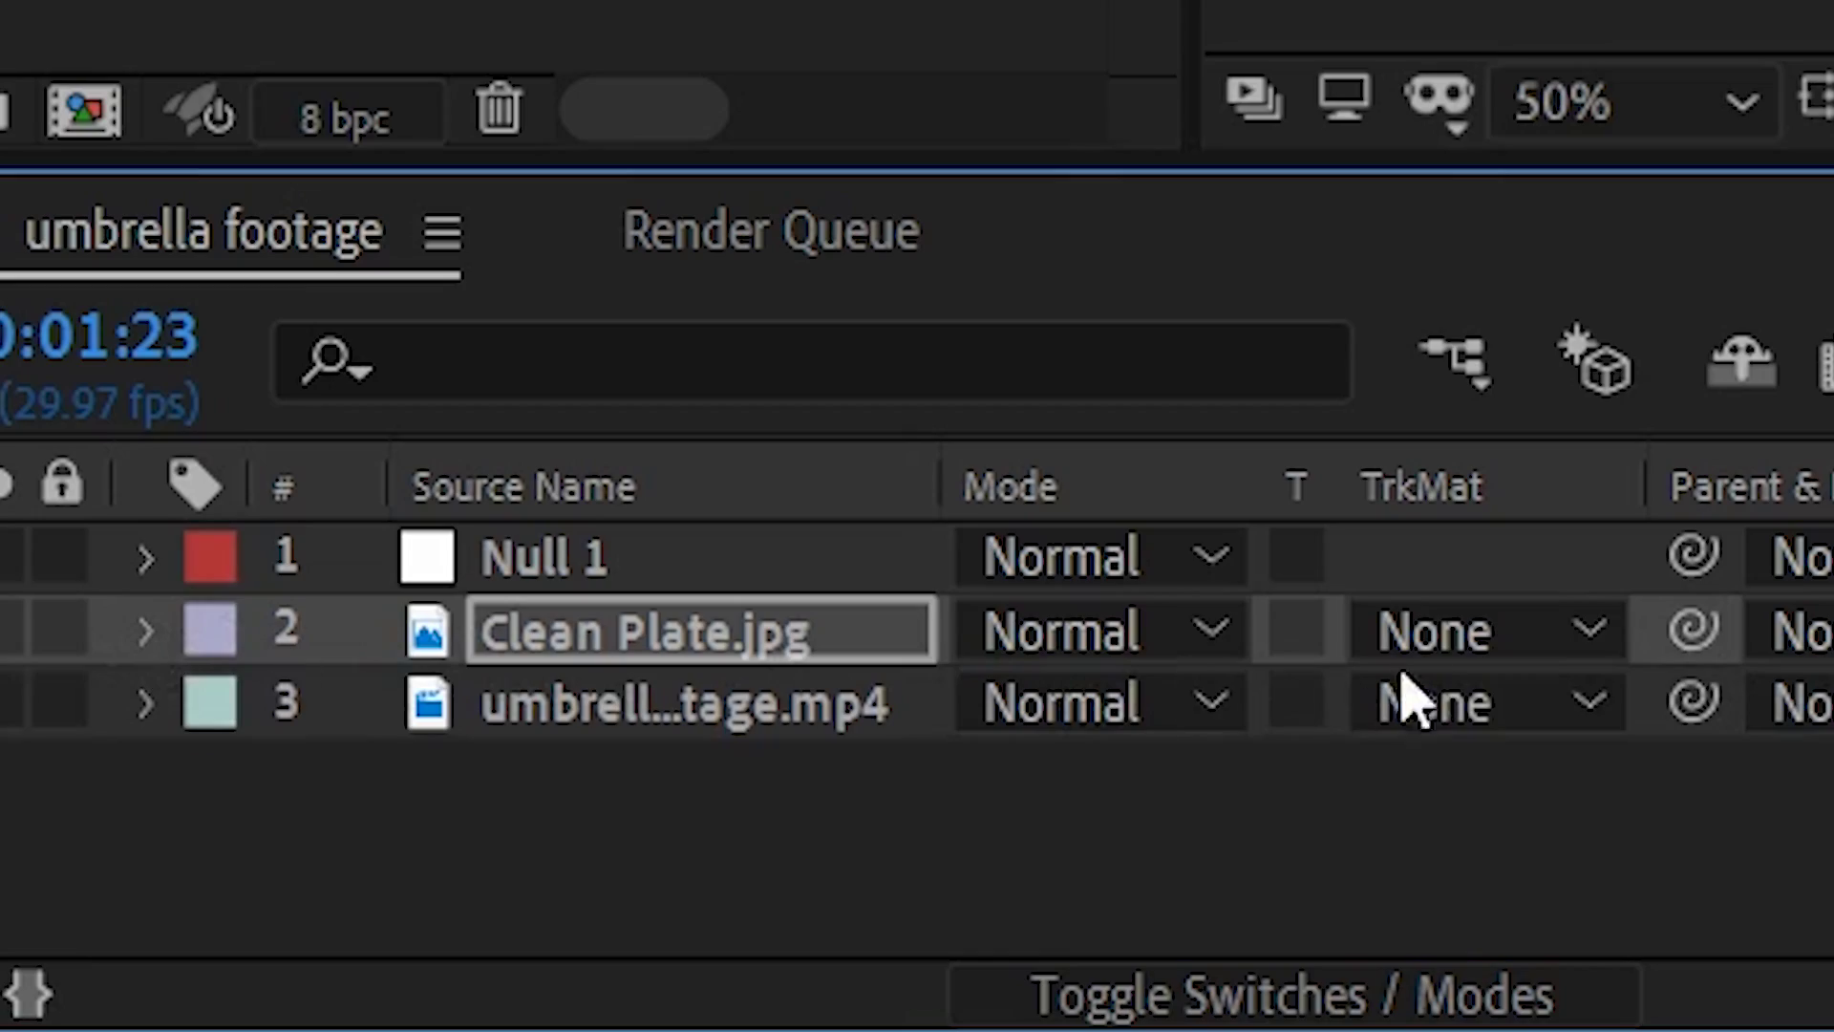
Parent Clean Plate.jpg to Null 1 and place its anchor point on the tip of the logo's purple triangle using Pan Behind.
{"action": "left_click_drag", "start_coordinate": [1704, 645], "coordinate": [793, 573]}
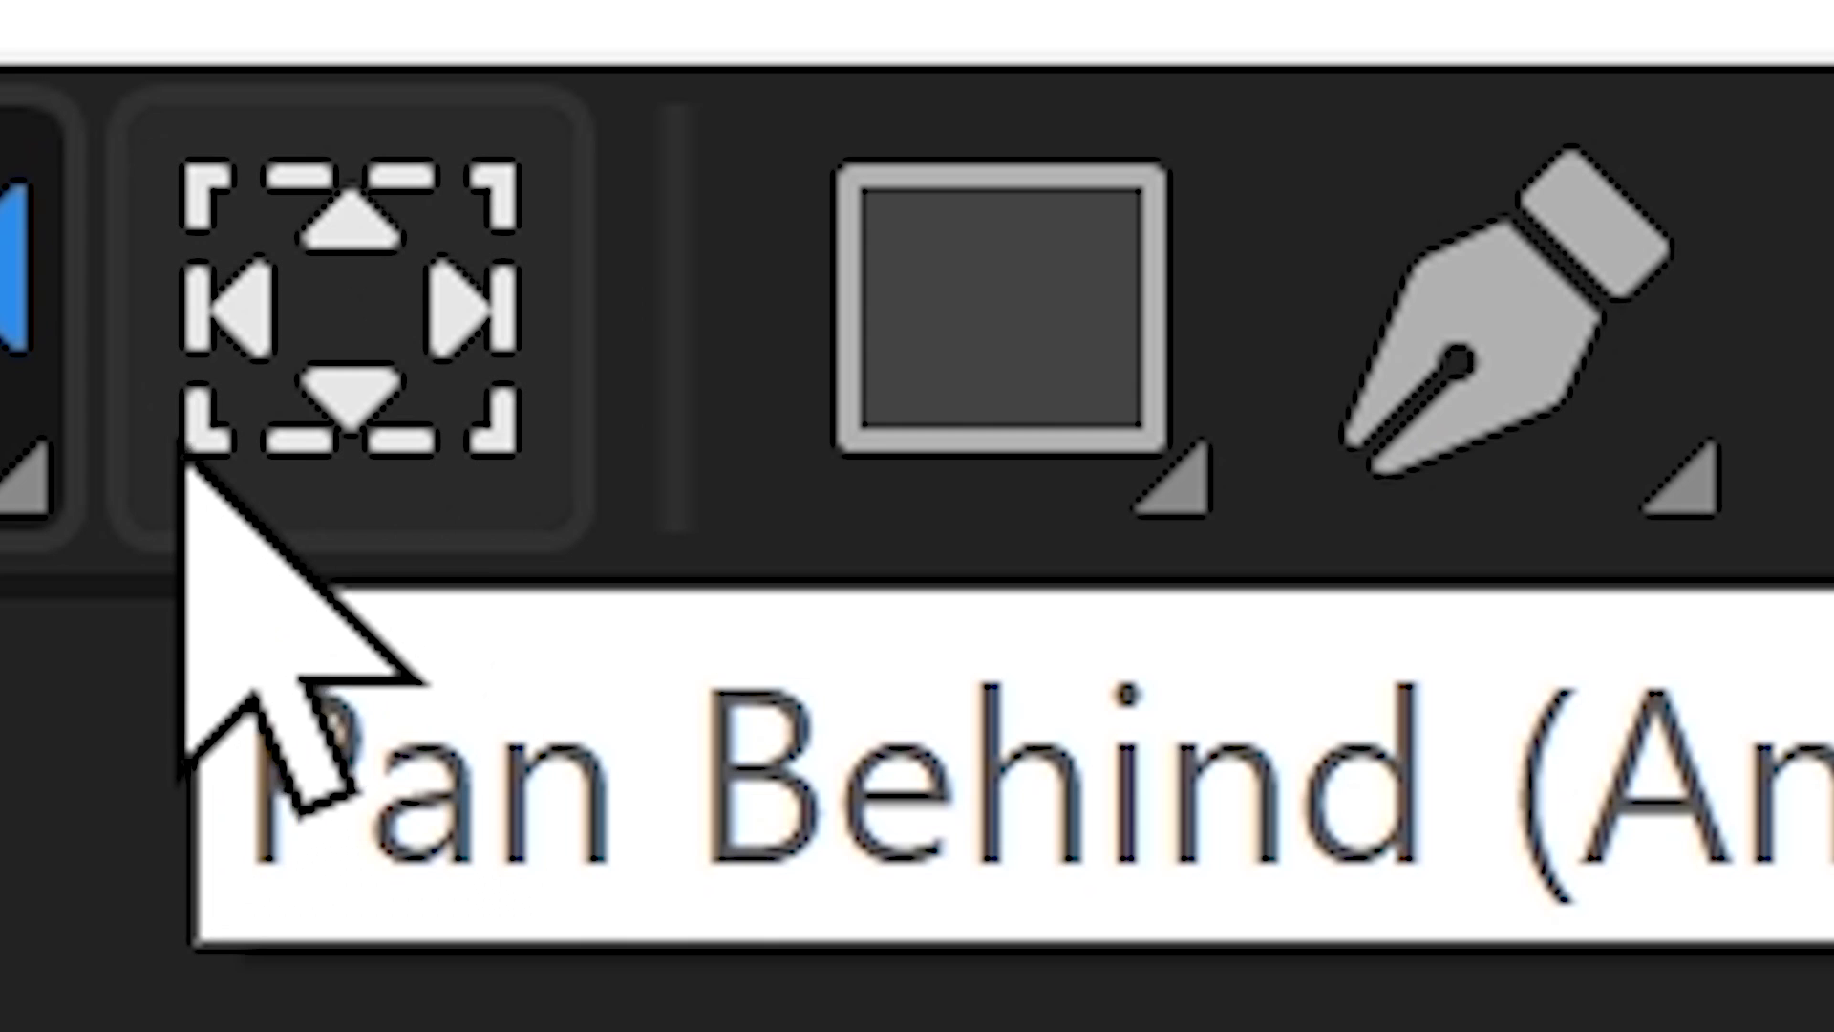
{"action": "left_click", "coordinate": [174, 449]}
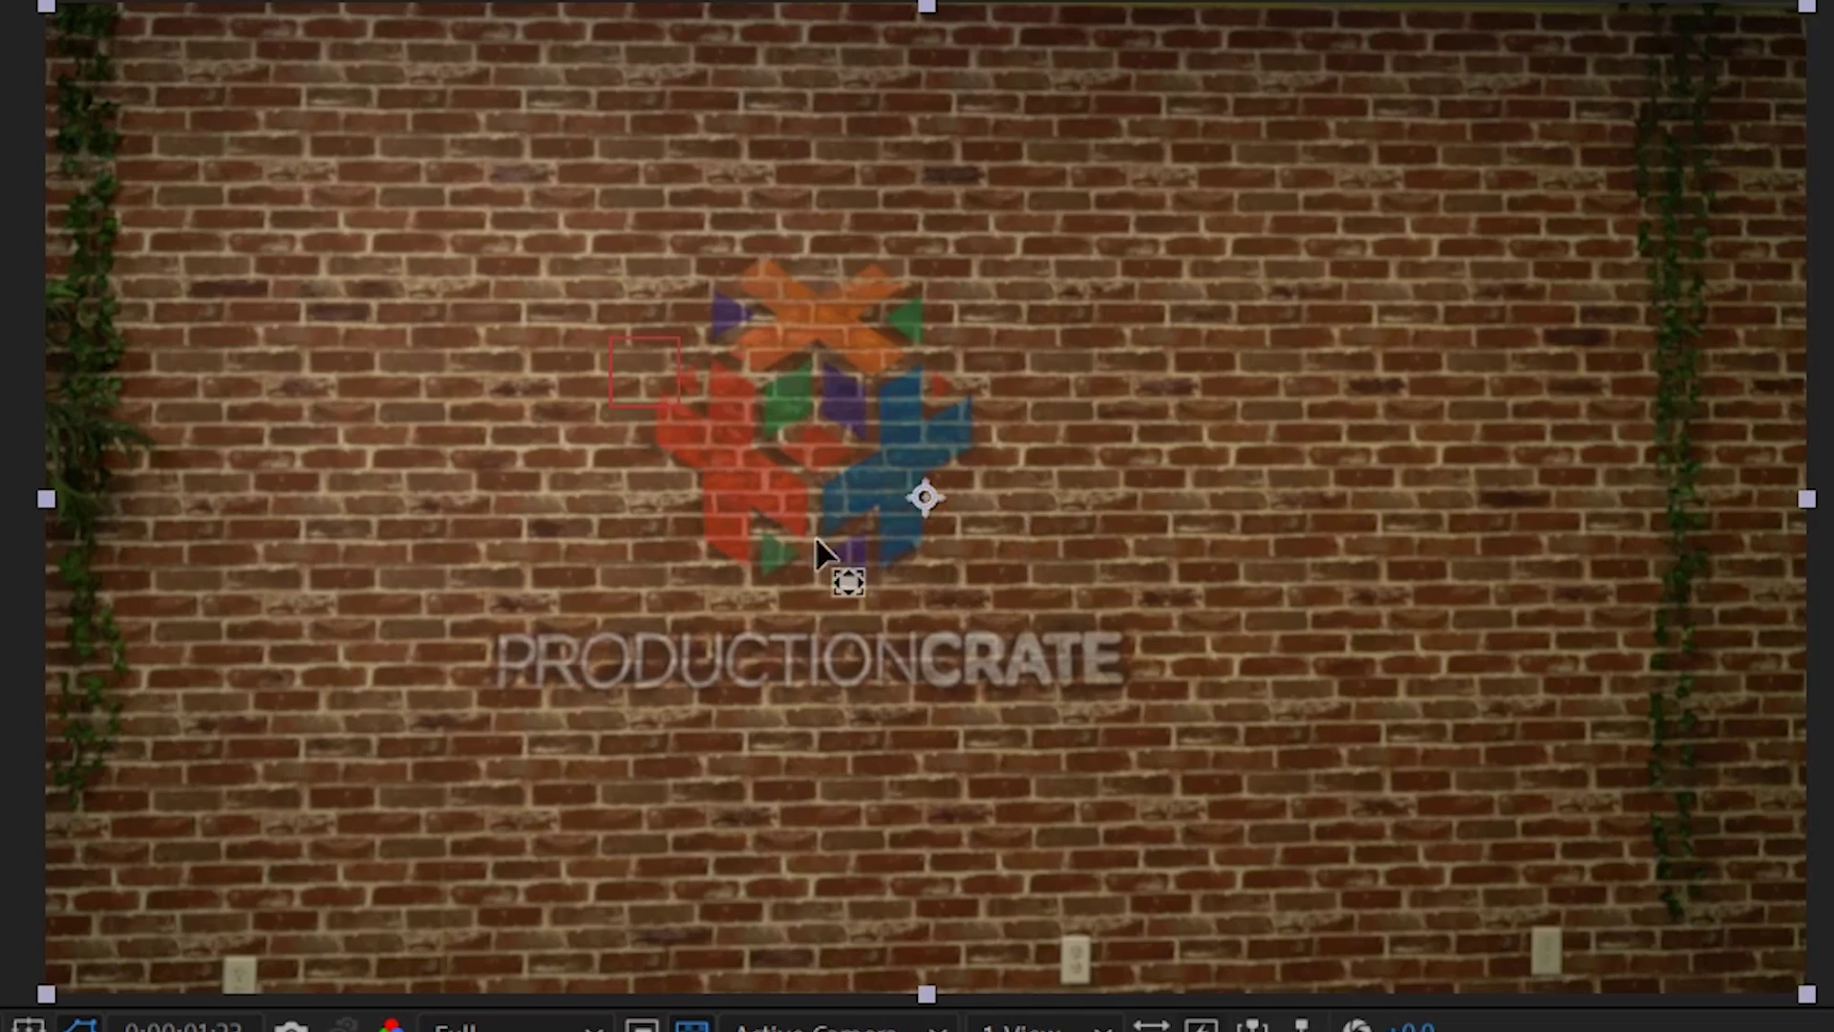
{"action": "key", "text": "period"}
{"action": "key", "text": "period"}
{"action": "left_click_drag", "start_coordinate": [615, 31], "coordinate": [1421, 1018]}
{"action": "key", "text": "period"}
{"action": "key", "text": "period"}
Move the clean plate so the purple triangle's tip lines up with the same point in the footage.
{"action": "left_click_drag", "start_coordinate": [1376, 715], "coordinate": [1145, 604]}
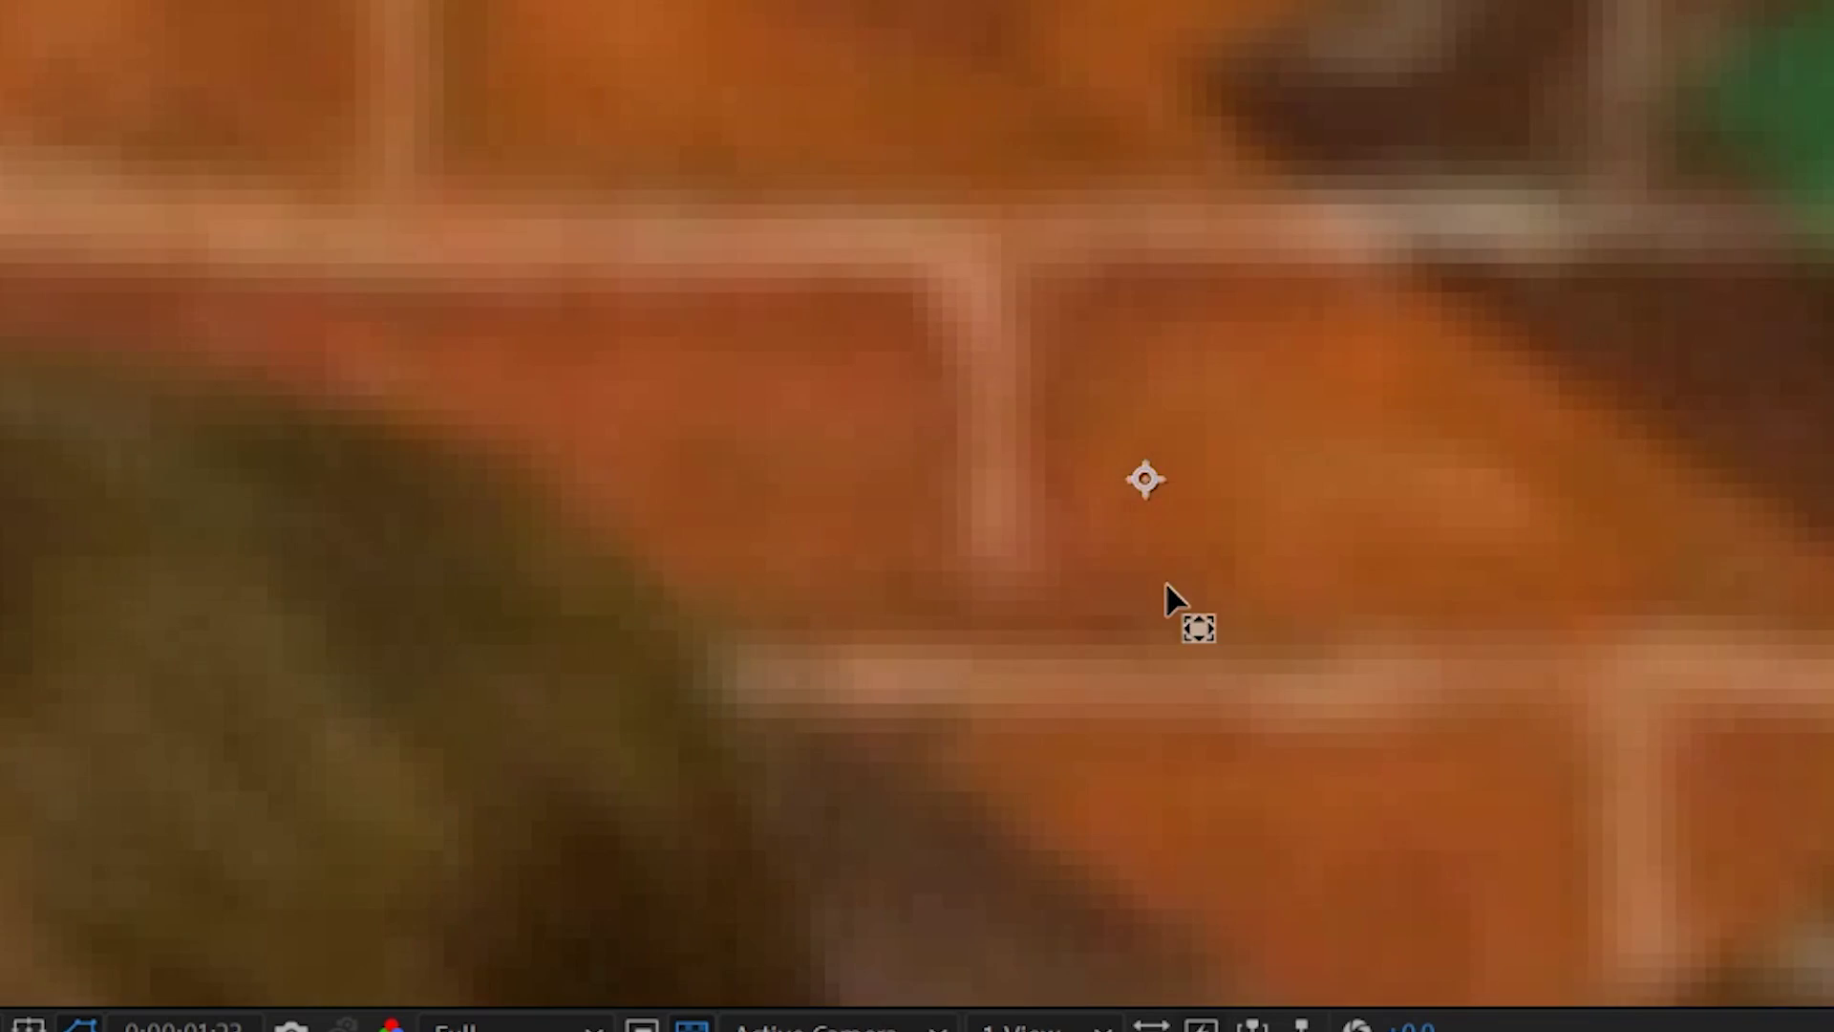
{"action": "key", "text": "comma"}
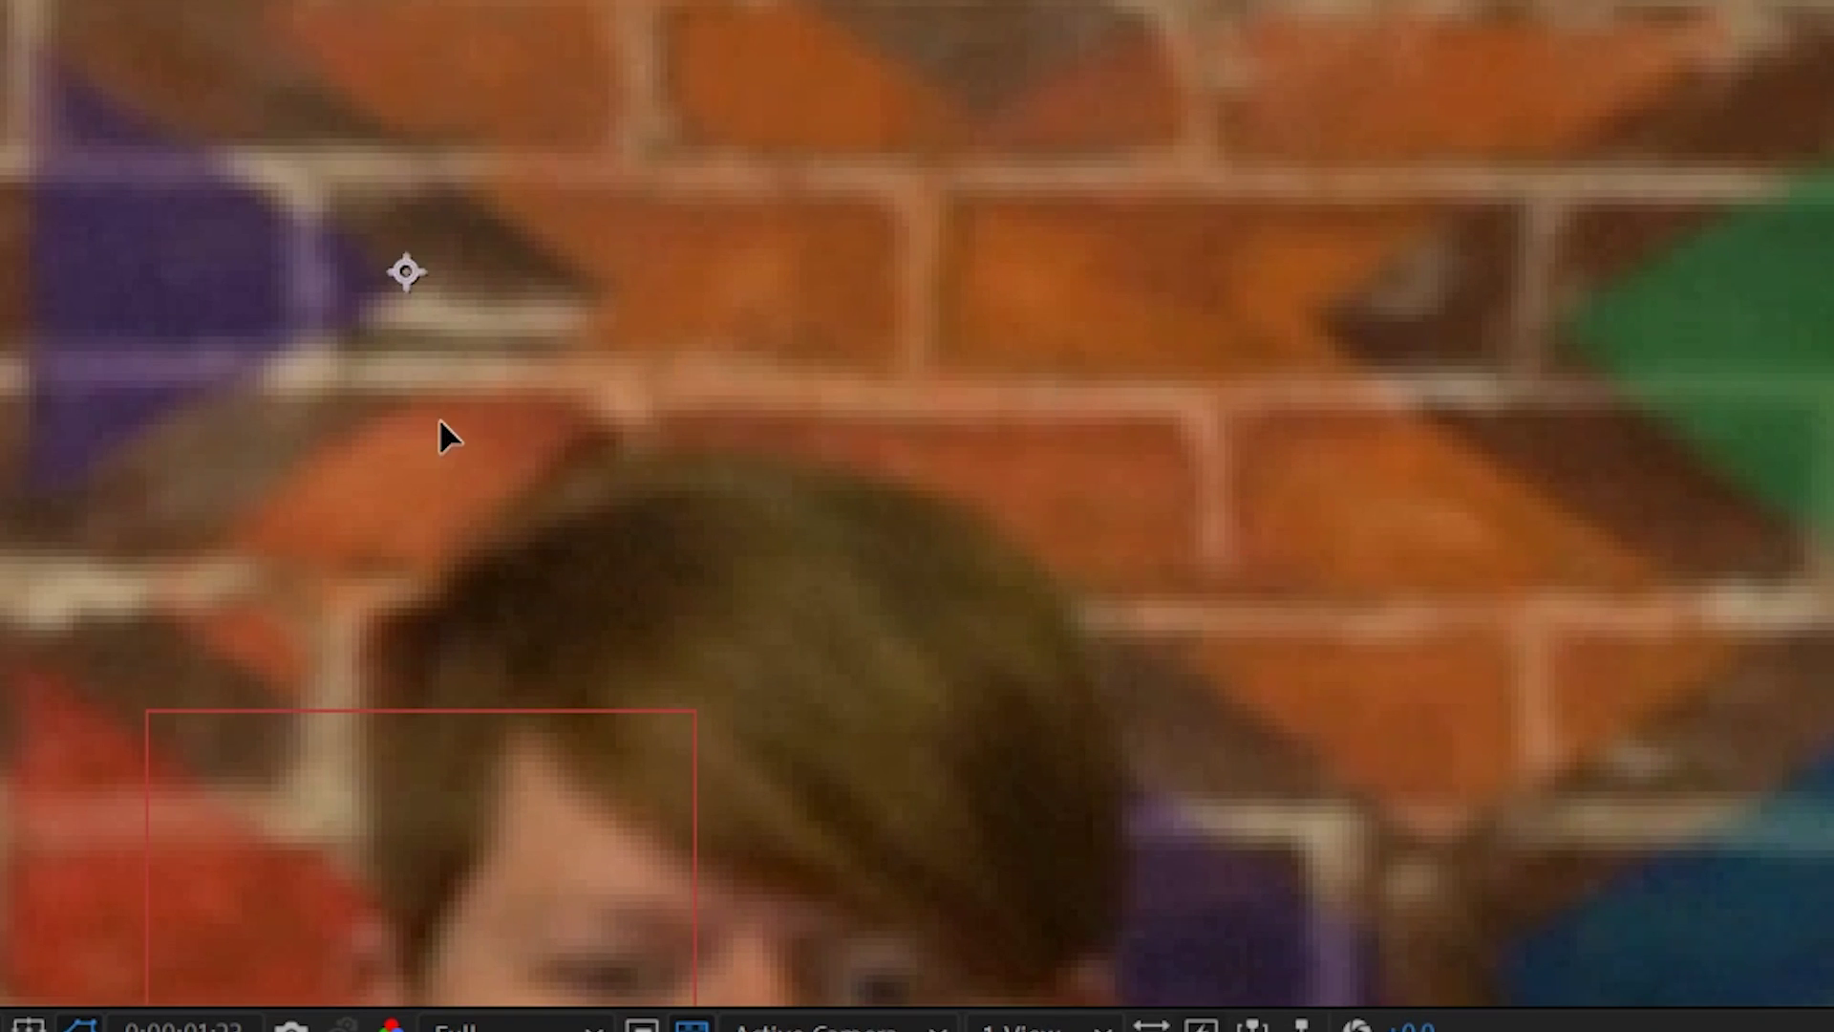
{"action": "key", "text": "period"}
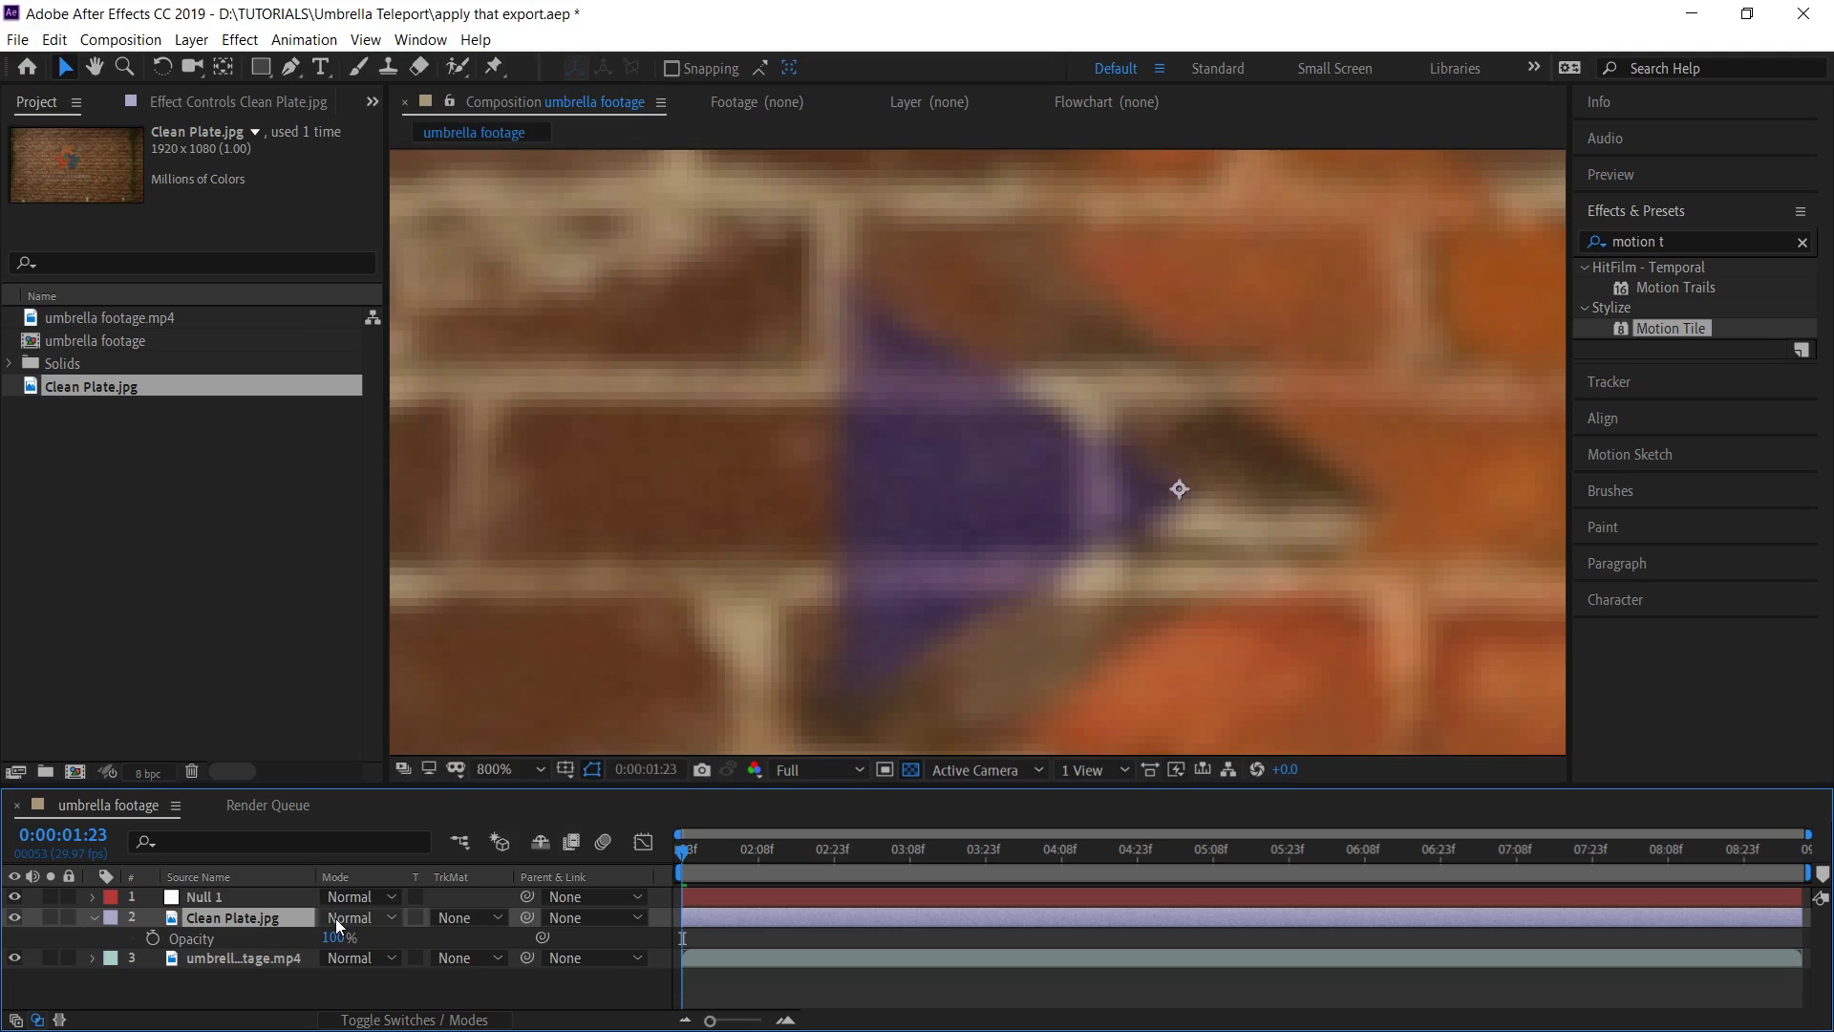
Set the clean plate's blending mode to Difference and roughly adjust its fit against the footage.
{"action": "left_click", "coordinate": [351, 917]}
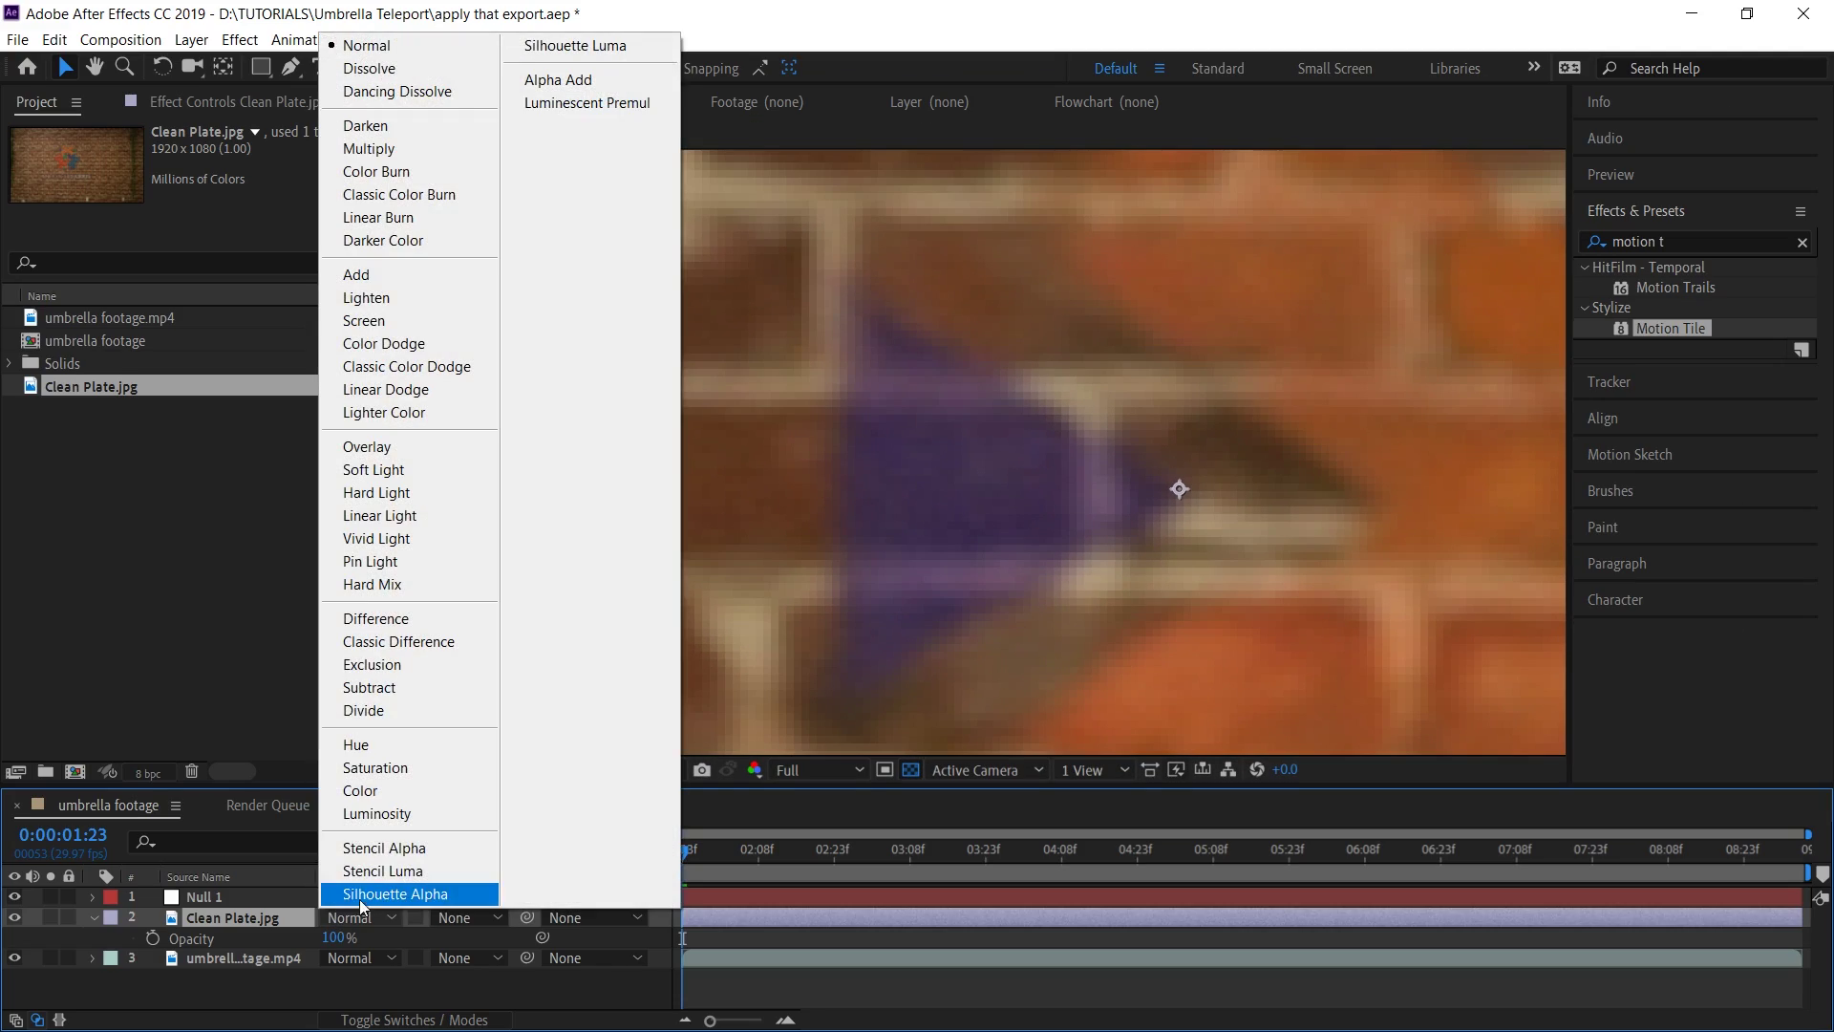
{"action": "left_click", "coordinate": [453, 619]}
{"action": "scroll", "coordinate": [993, 550], "scroll_direction": "down", "scroll_amount": 5}
{"action": "left_click_drag", "start_coordinate": [624, 550], "coordinate": [588, 561]}
Rotate and scale the clean plate slightly so its bricks and lettering match the footage underneath.
{"action": "left_click", "coordinate": [162, 67]}
{"action": "left_click_drag", "start_coordinate": [642, 506], "coordinate": [630, 417]}
{"action": "left_click", "coordinate": [64, 66]}
{"action": "left_click_drag", "start_coordinate": [572, 467], "coordinate": [565, 468]}
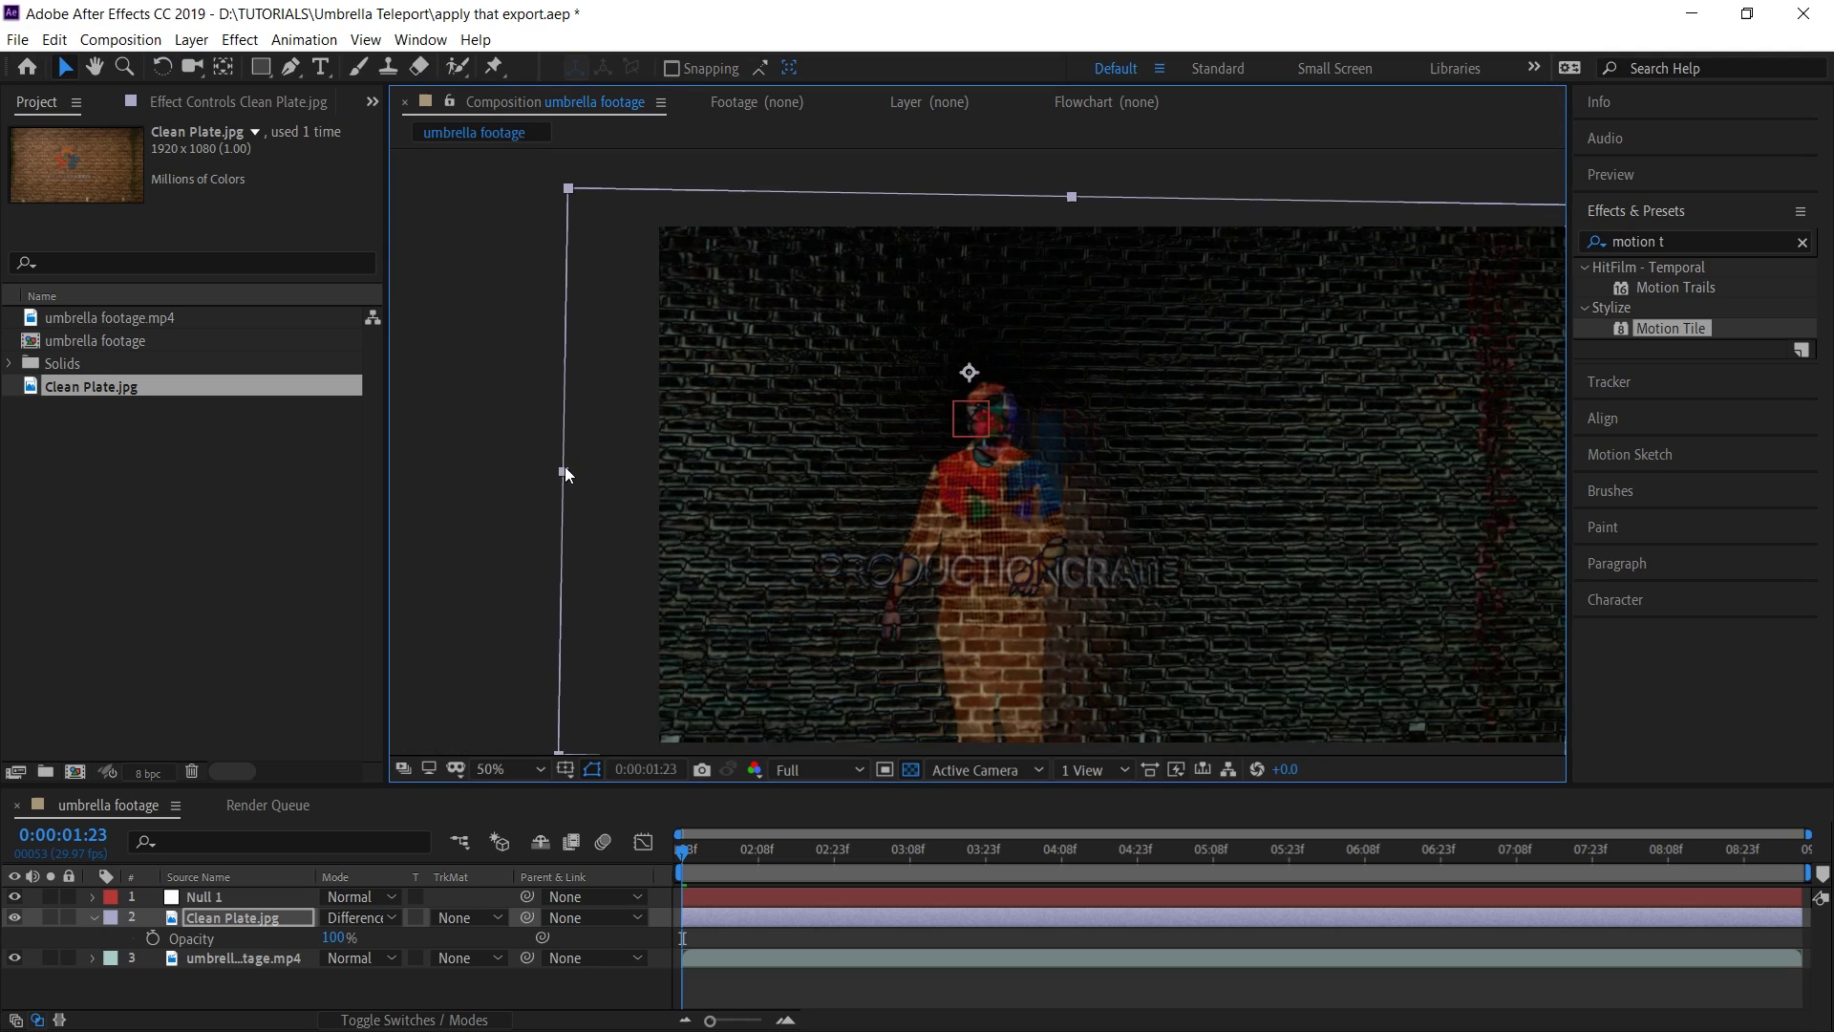
{"action": "key", "text": "h"}
{"action": "left_click_drag", "start_coordinate": [975, 590], "coordinate": [901, 557]}
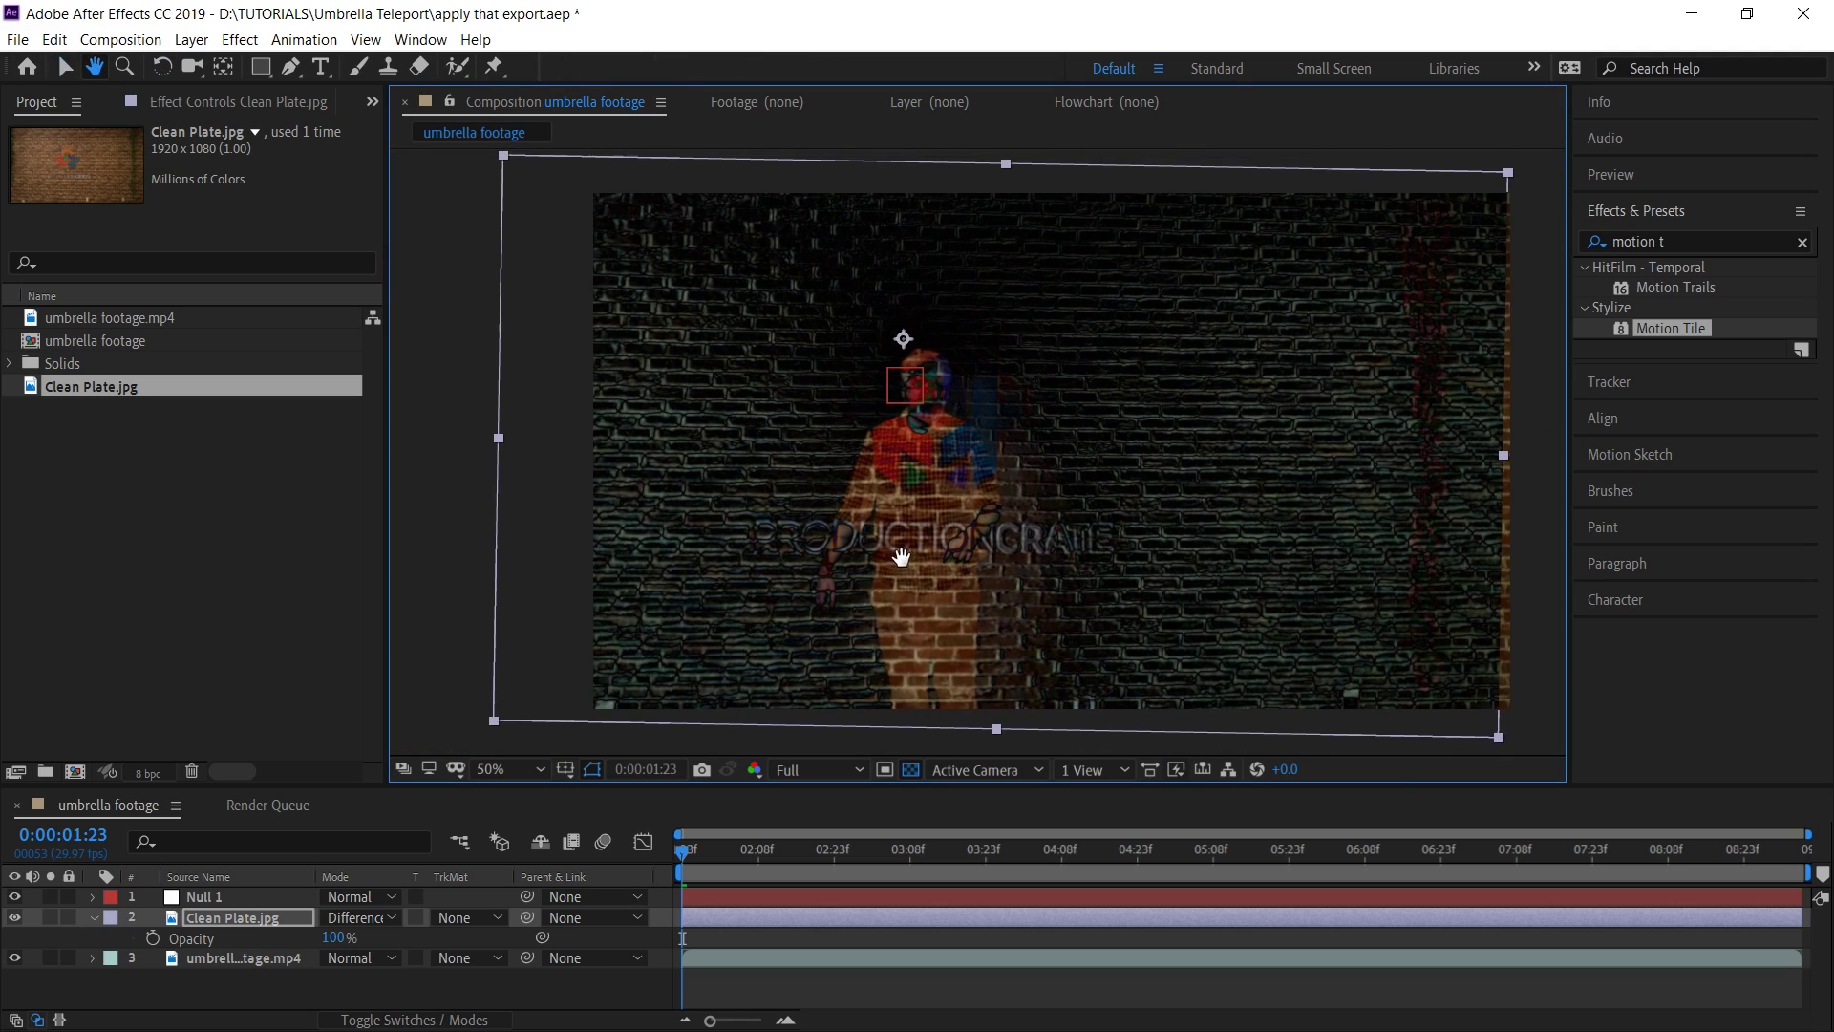
Set the clean plate's blending mode to Normal and shape a rounded mask around the area where the man stands.
{"action": "left_click", "coordinate": [367, 919]}
{"action": "left_click", "coordinate": [430, 60]}
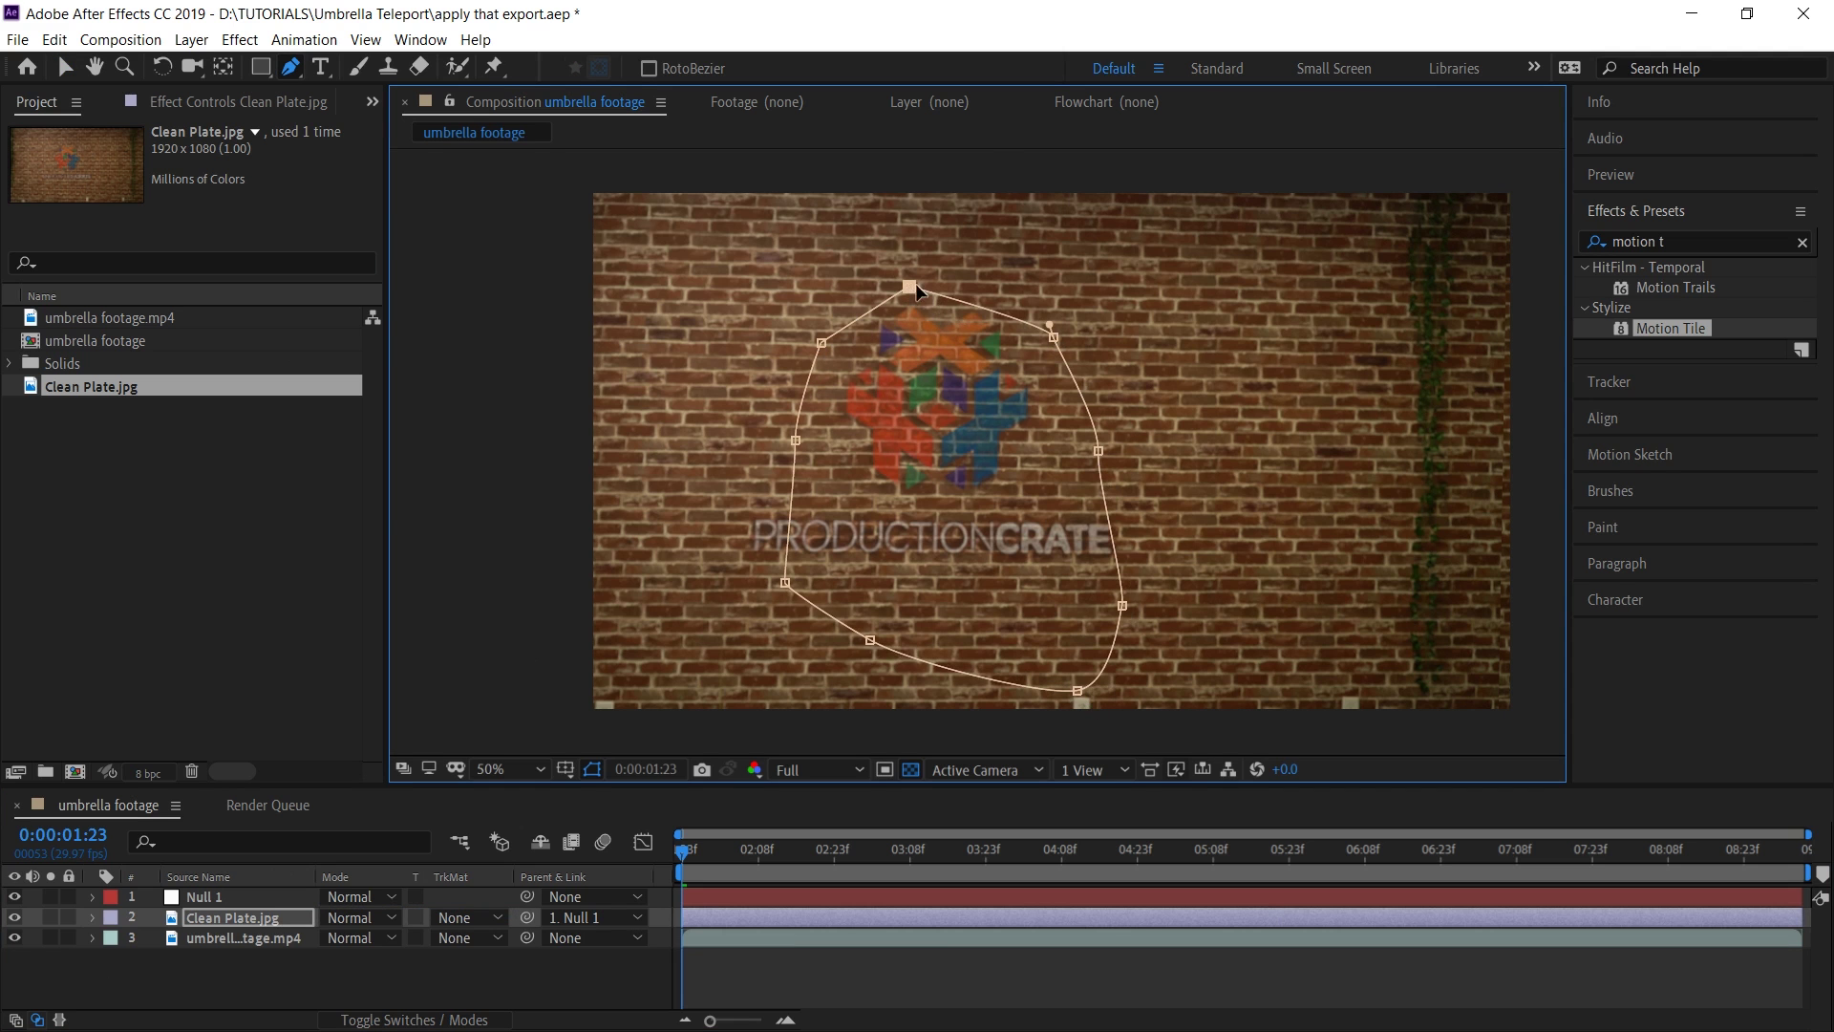
{"action": "left_click_drag", "start_coordinate": [912, 287], "coordinate": [909, 275]}
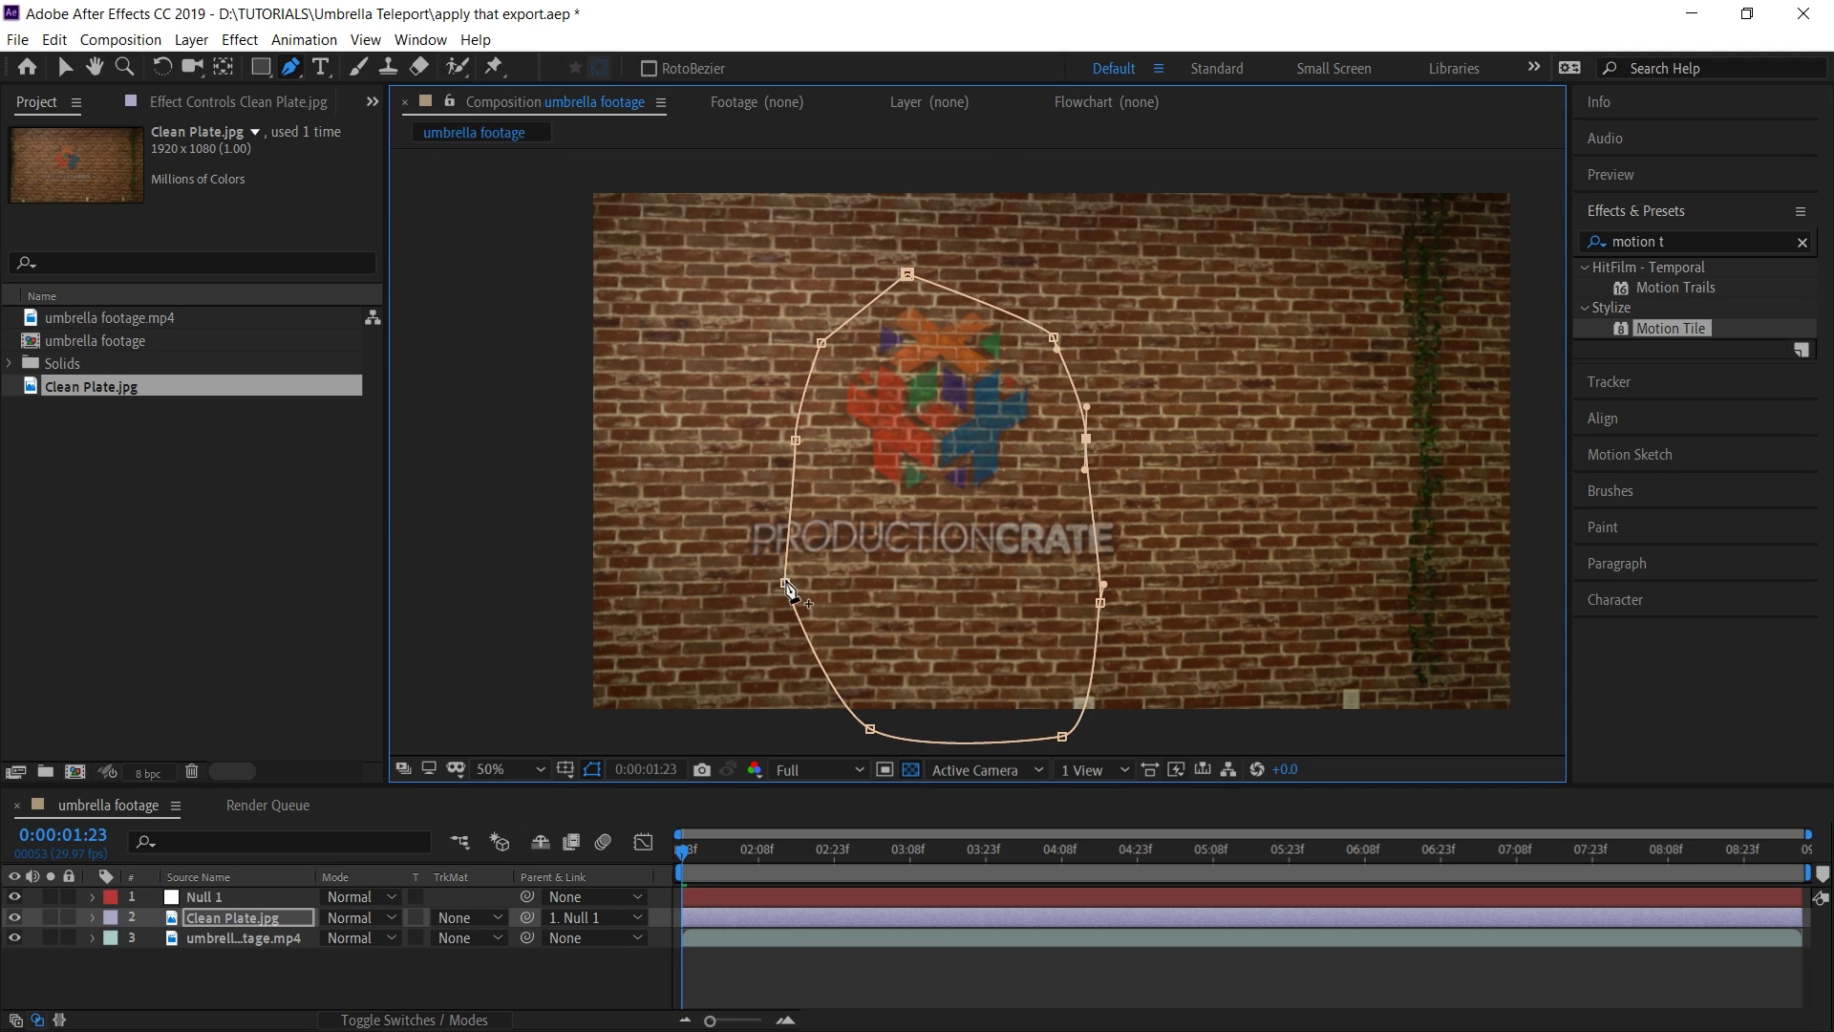
{"action": "left_click_drag", "start_coordinate": [805, 441], "coordinate": [796, 454]}
{"action": "key", "text": "f"}
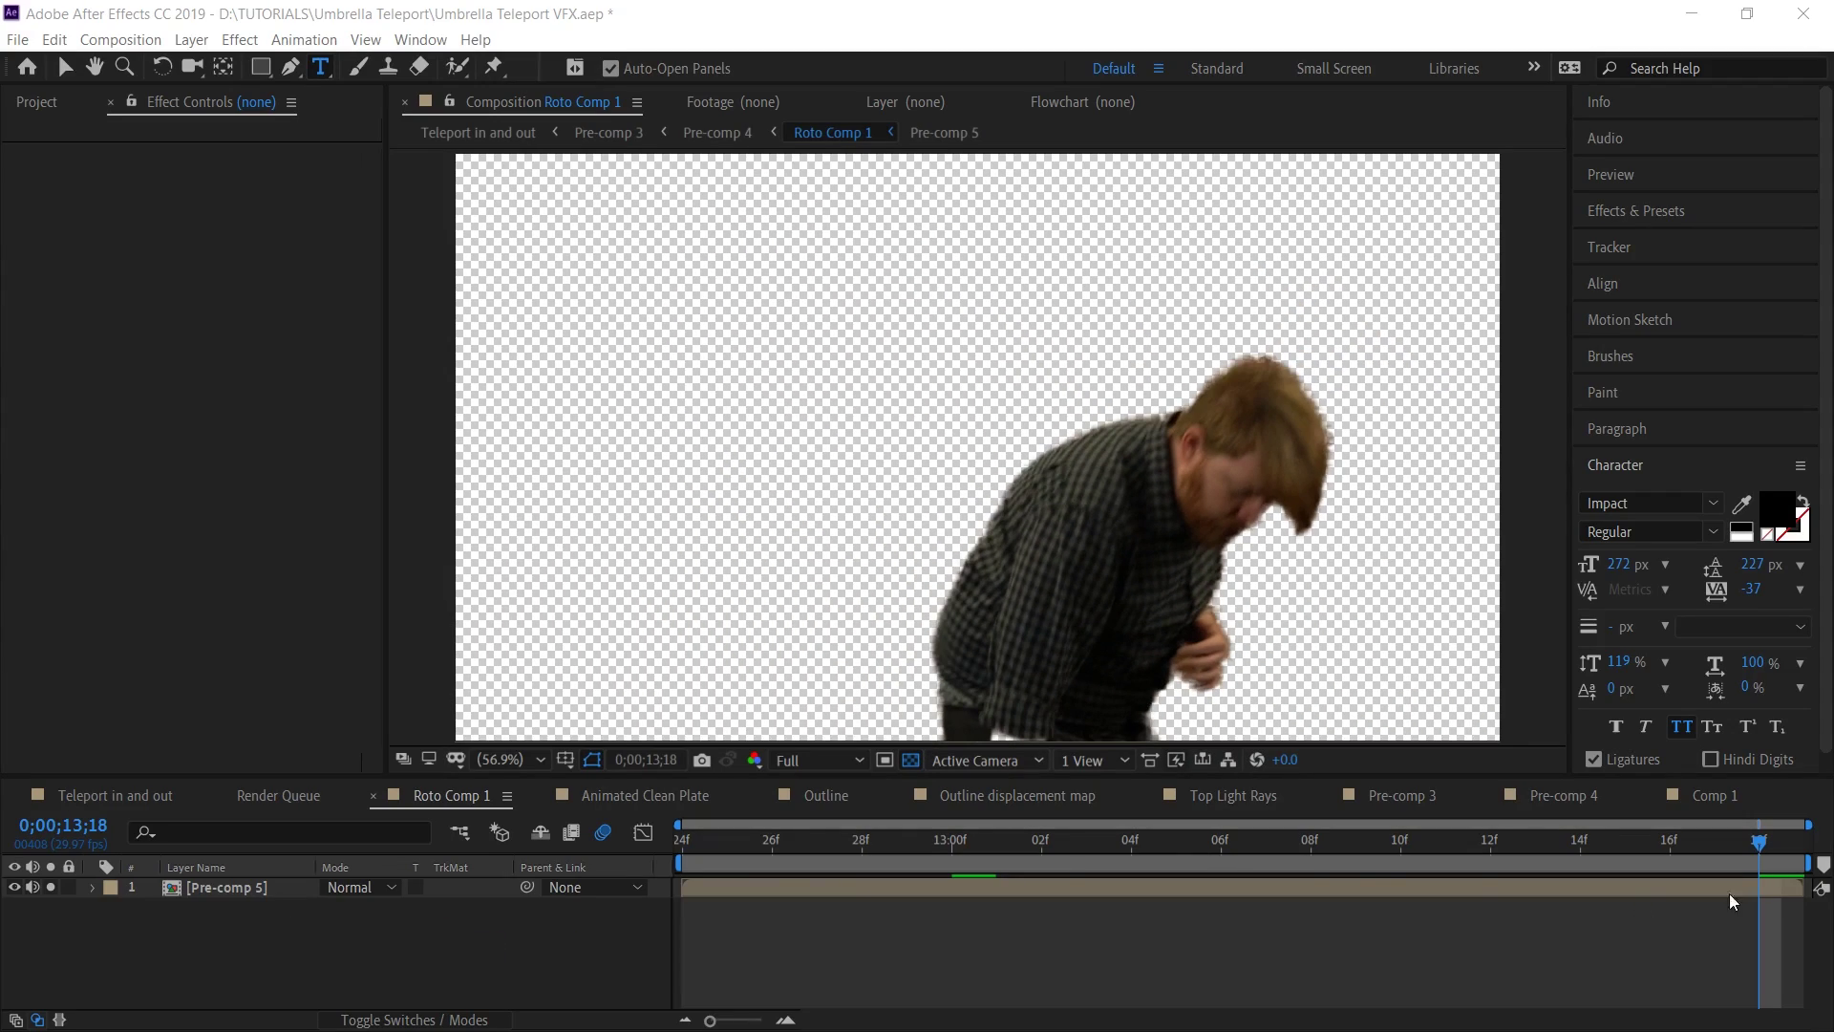
Go to 0;00;12;24 in Roto Comp 1 and add a new solid layer for the masks.
{"action": "left_click_drag", "start_coordinate": [1734, 902], "coordinate": [519, 913]}
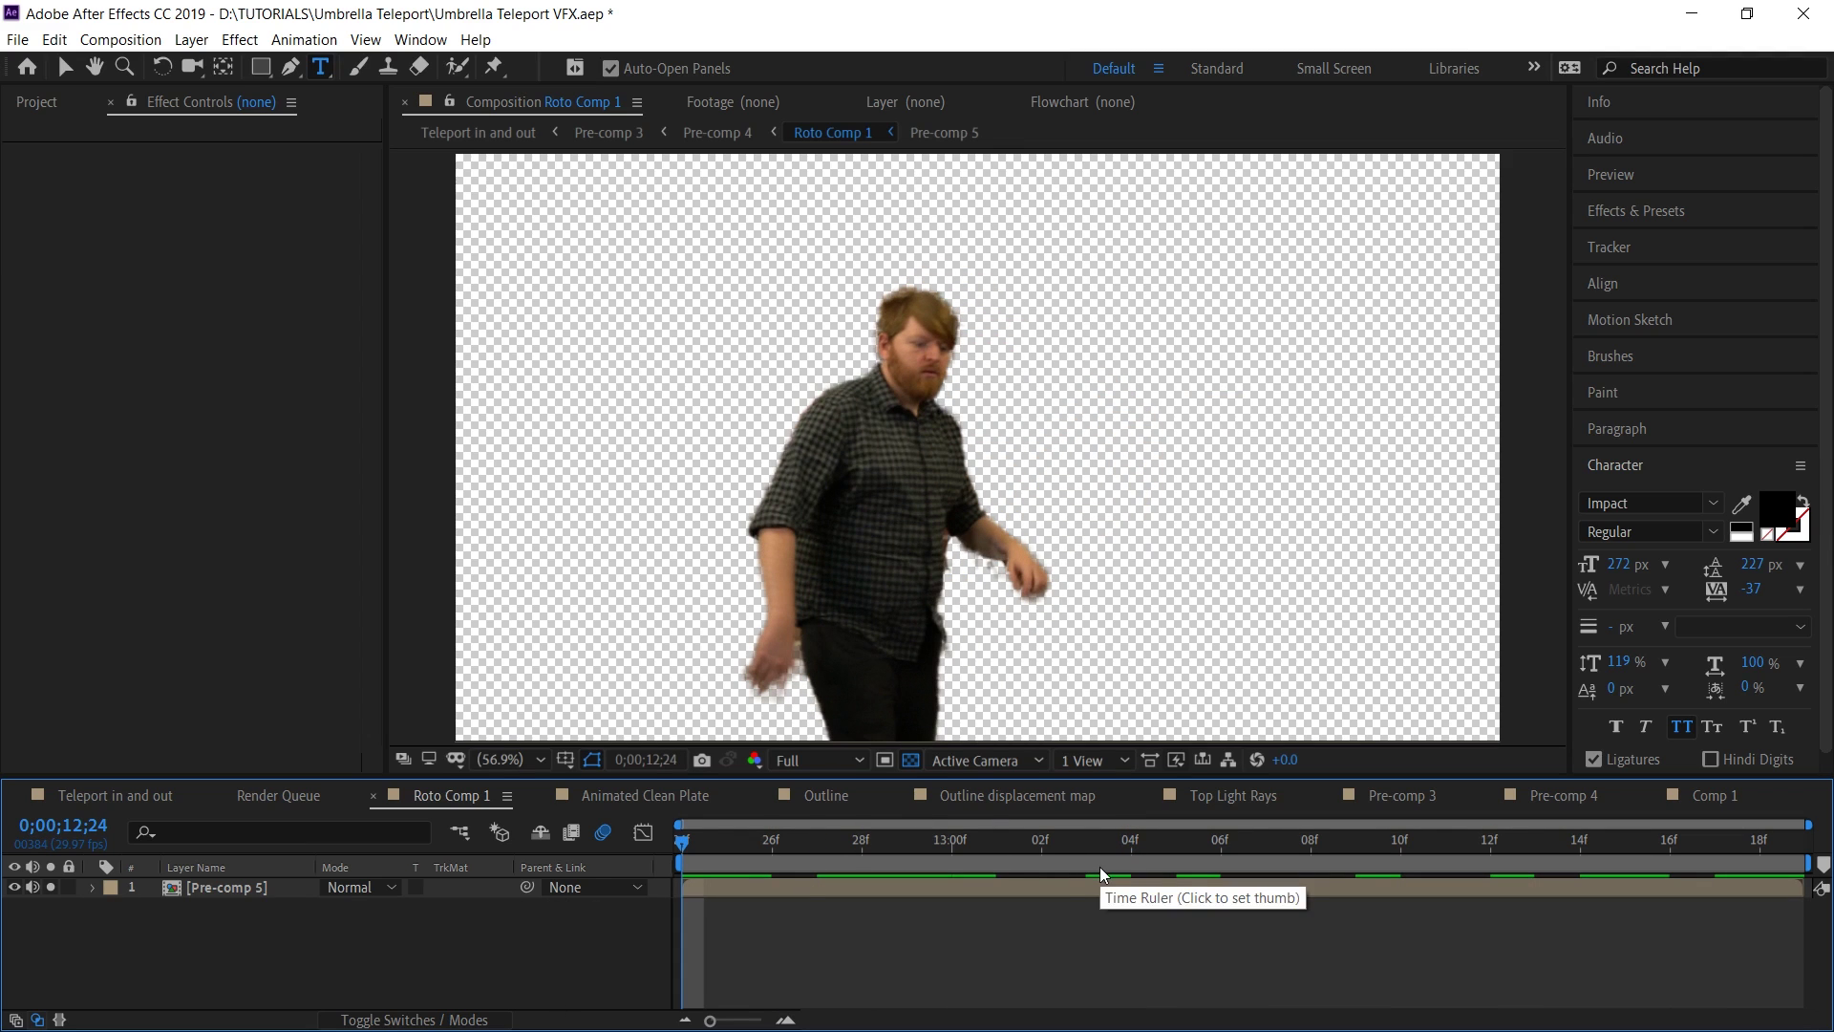
{"action": "left_click", "coordinate": [191, 40]}
{"action": "mouse_move", "coordinate": [226, 81]}
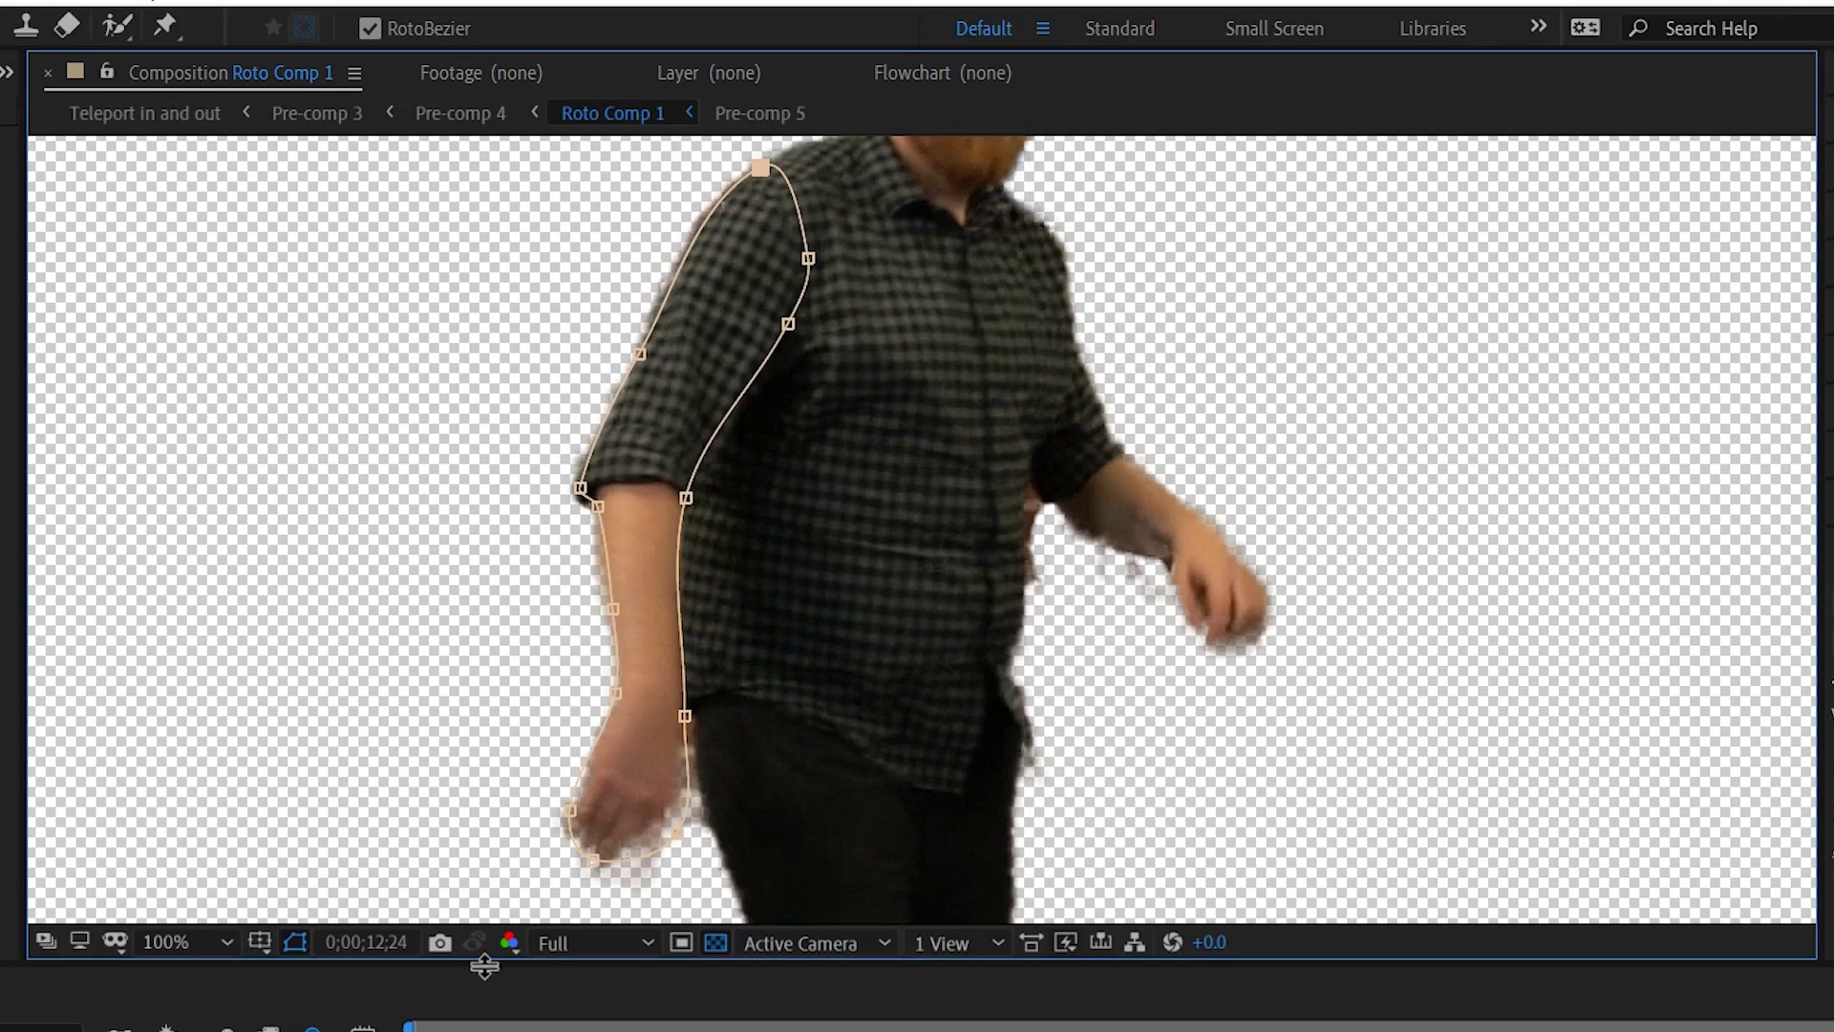
Trace the man's arm with a RotoBezier mask on the solid and select the mask keyframes around frame 27.
{"action": "left_click", "coordinate": [811, 642]}
{"action": "left_click", "coordinate": [808, 759]}
{"action": "left_click", "coordinate": [726, 867]}
{"action": "left_click", "coordinate": [659, 757]}
{"action": "left_click", "coordinate": [693, 636]}
{"action": "left_click", "coordinate": [684, 552]}
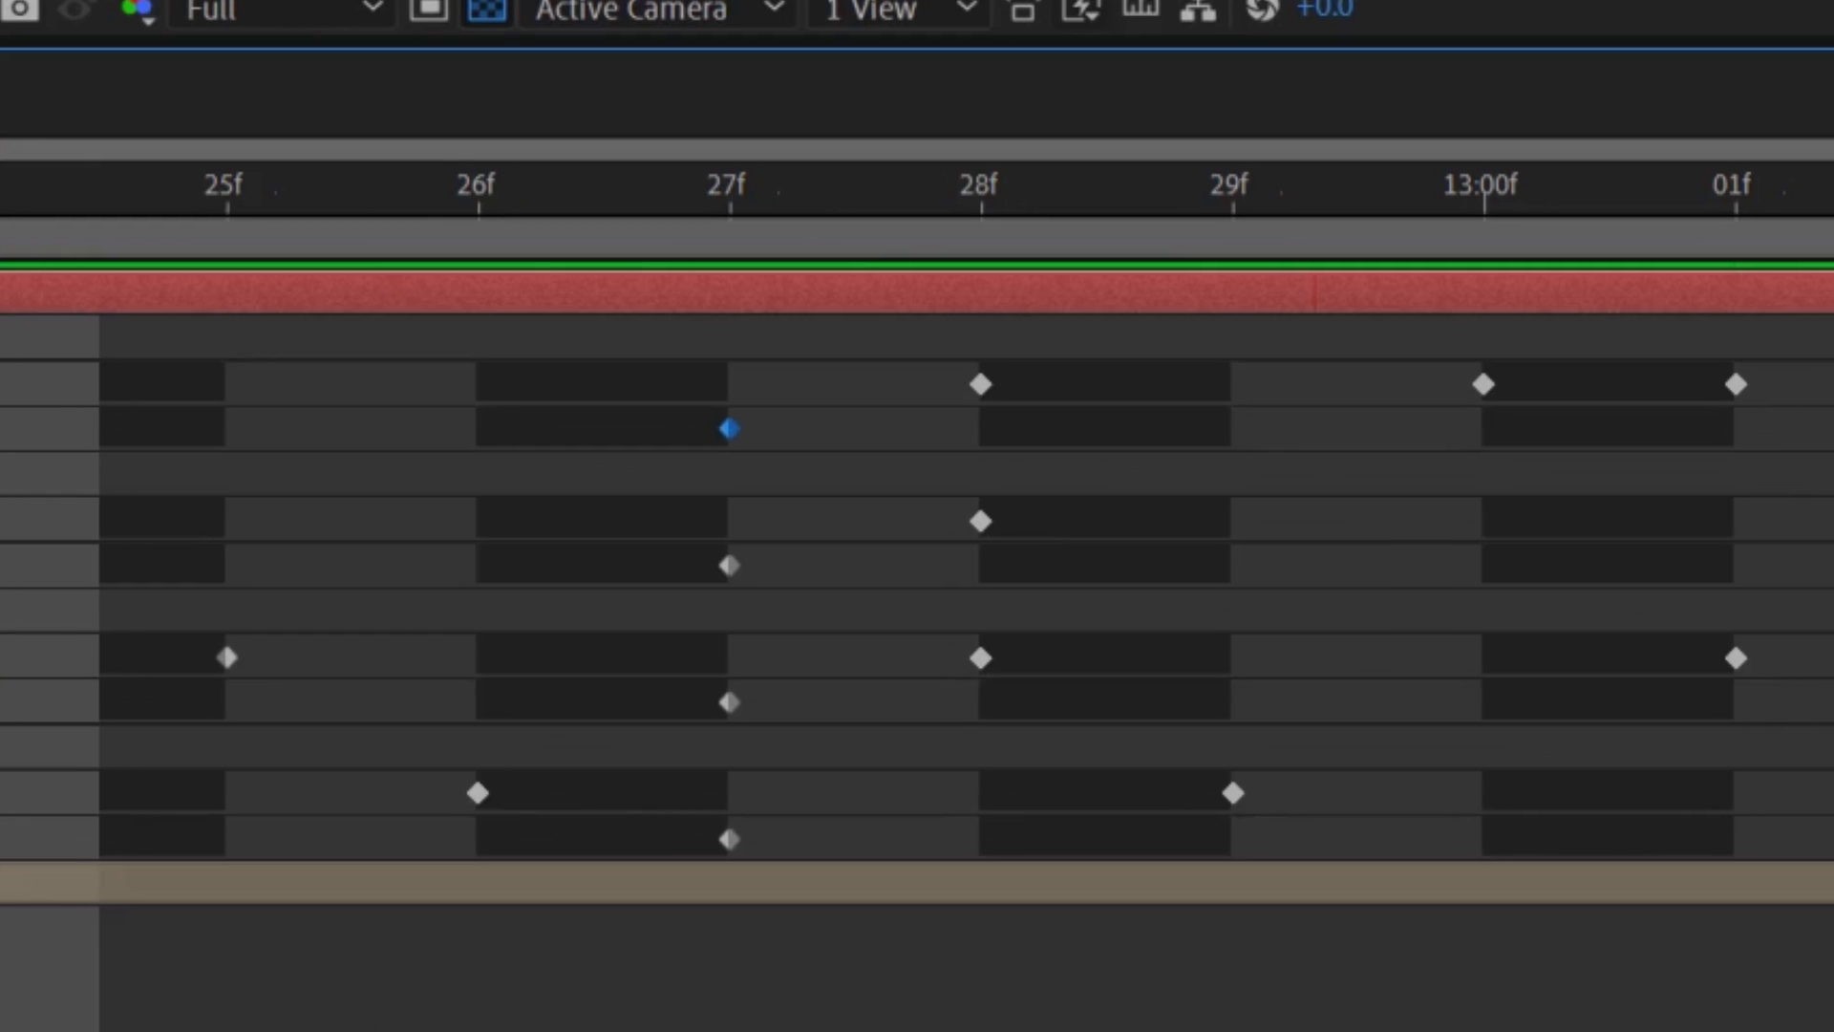
{"action": "left_click", "coordinate": [732, 565]}
{"action": "left_click_drag", "start_coordinate": [640, 566], "coordinate": [1156, 578]}
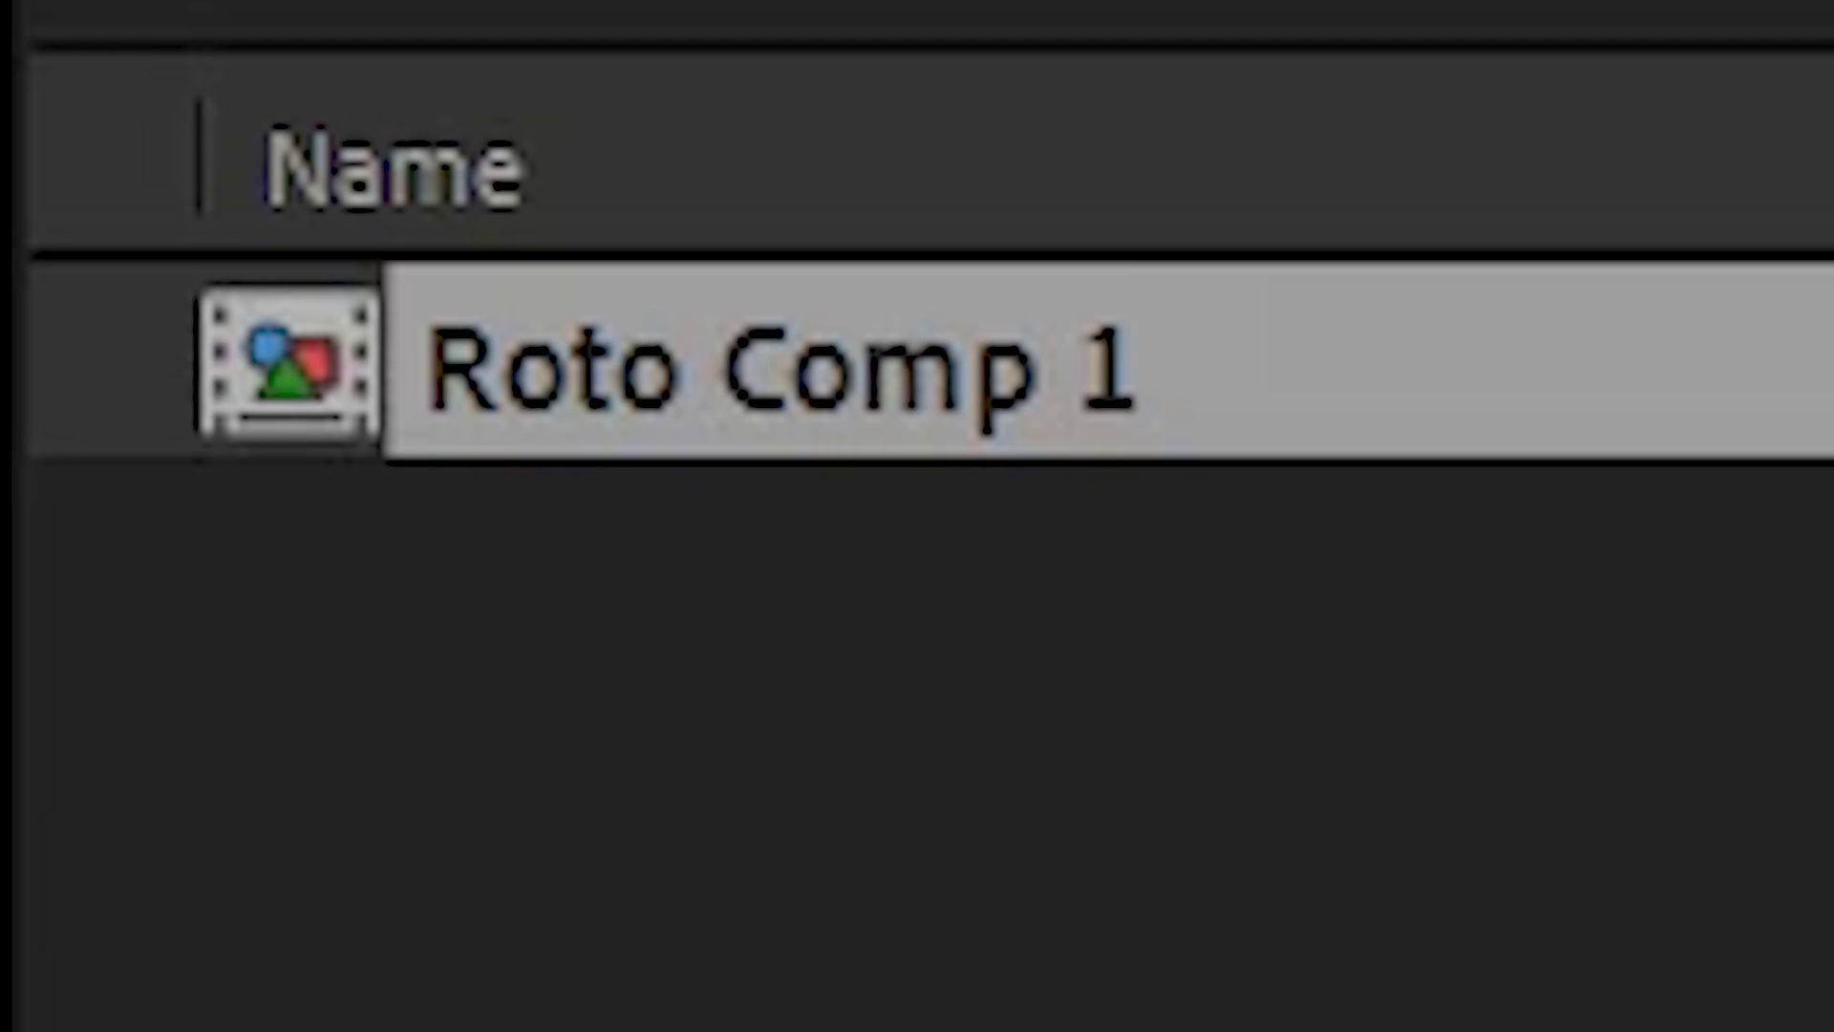
Nest Roto Comp 1 in a new composition and apply a Fill effect coloured white (FFFFFF) to it.
{"action": "left_click_drag", "start_coordinate": [865, 411], "coordinate": [692, 419]}
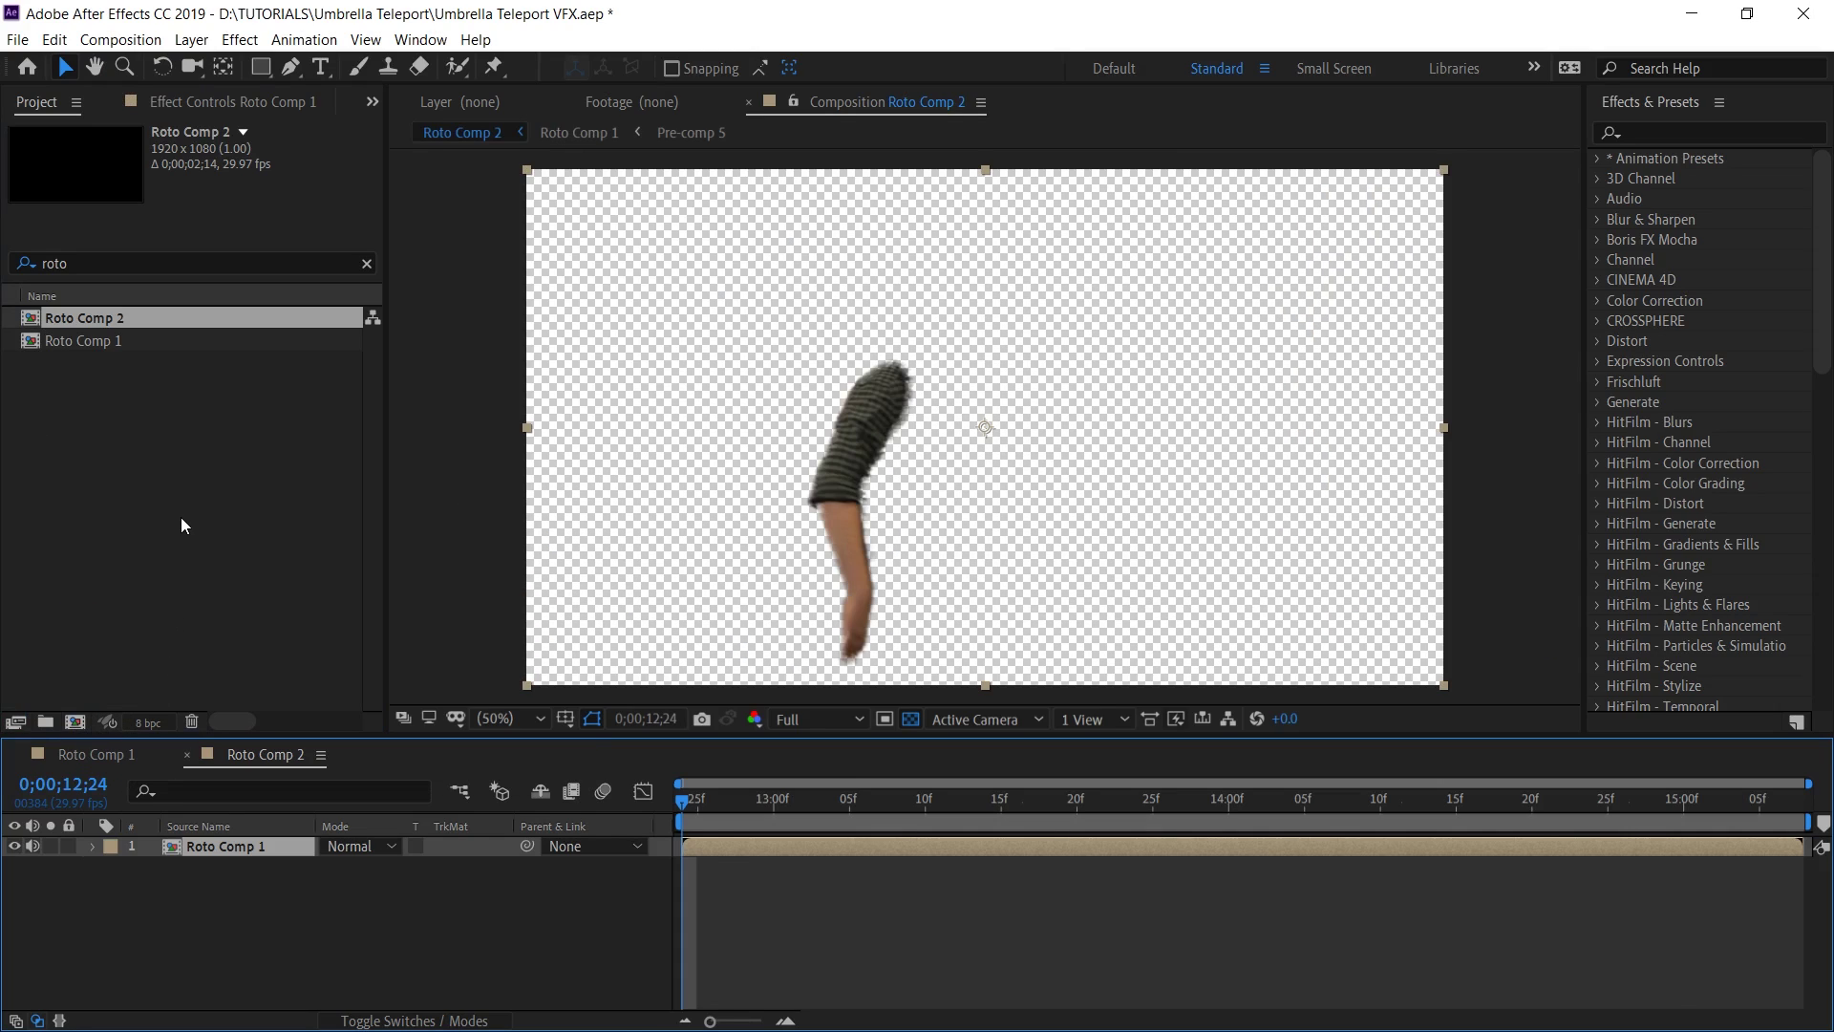
{"action": "type", "text": "Fill"}
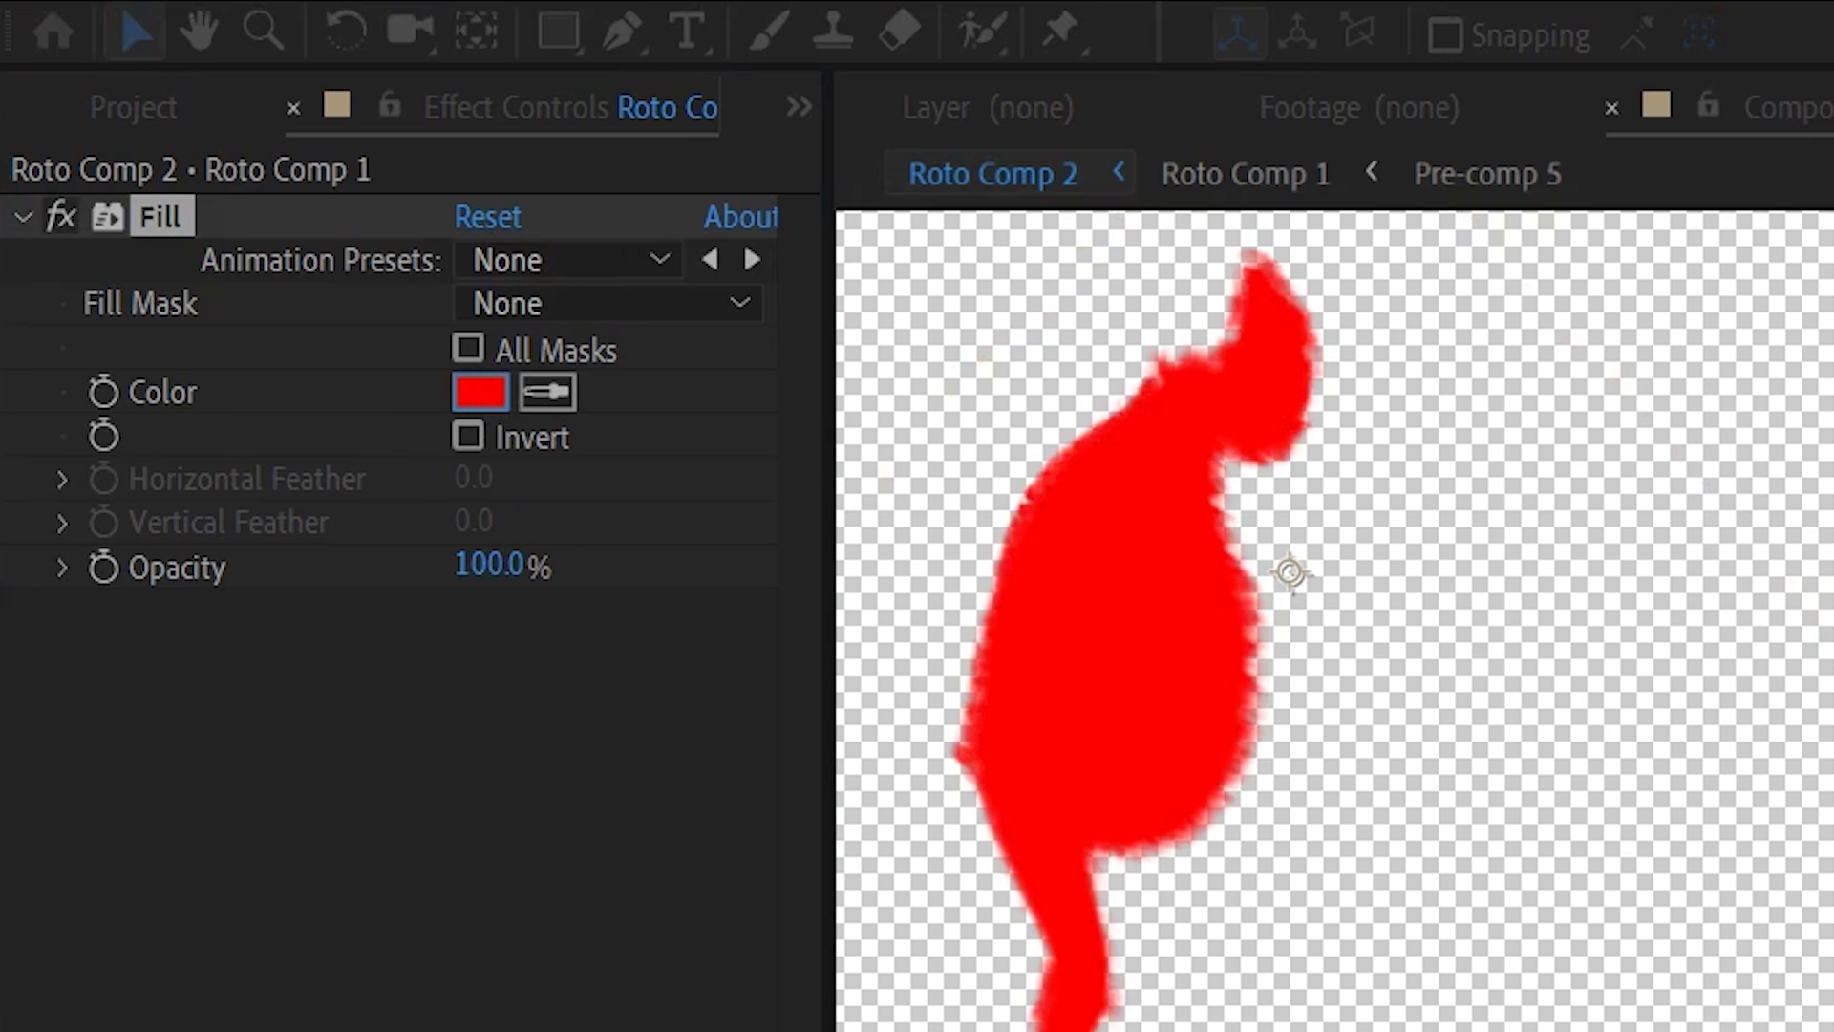
{"action": "left_click", "coordinate": [483, 392]}
{"action": "left_click", "coordinate": [898, 975]}
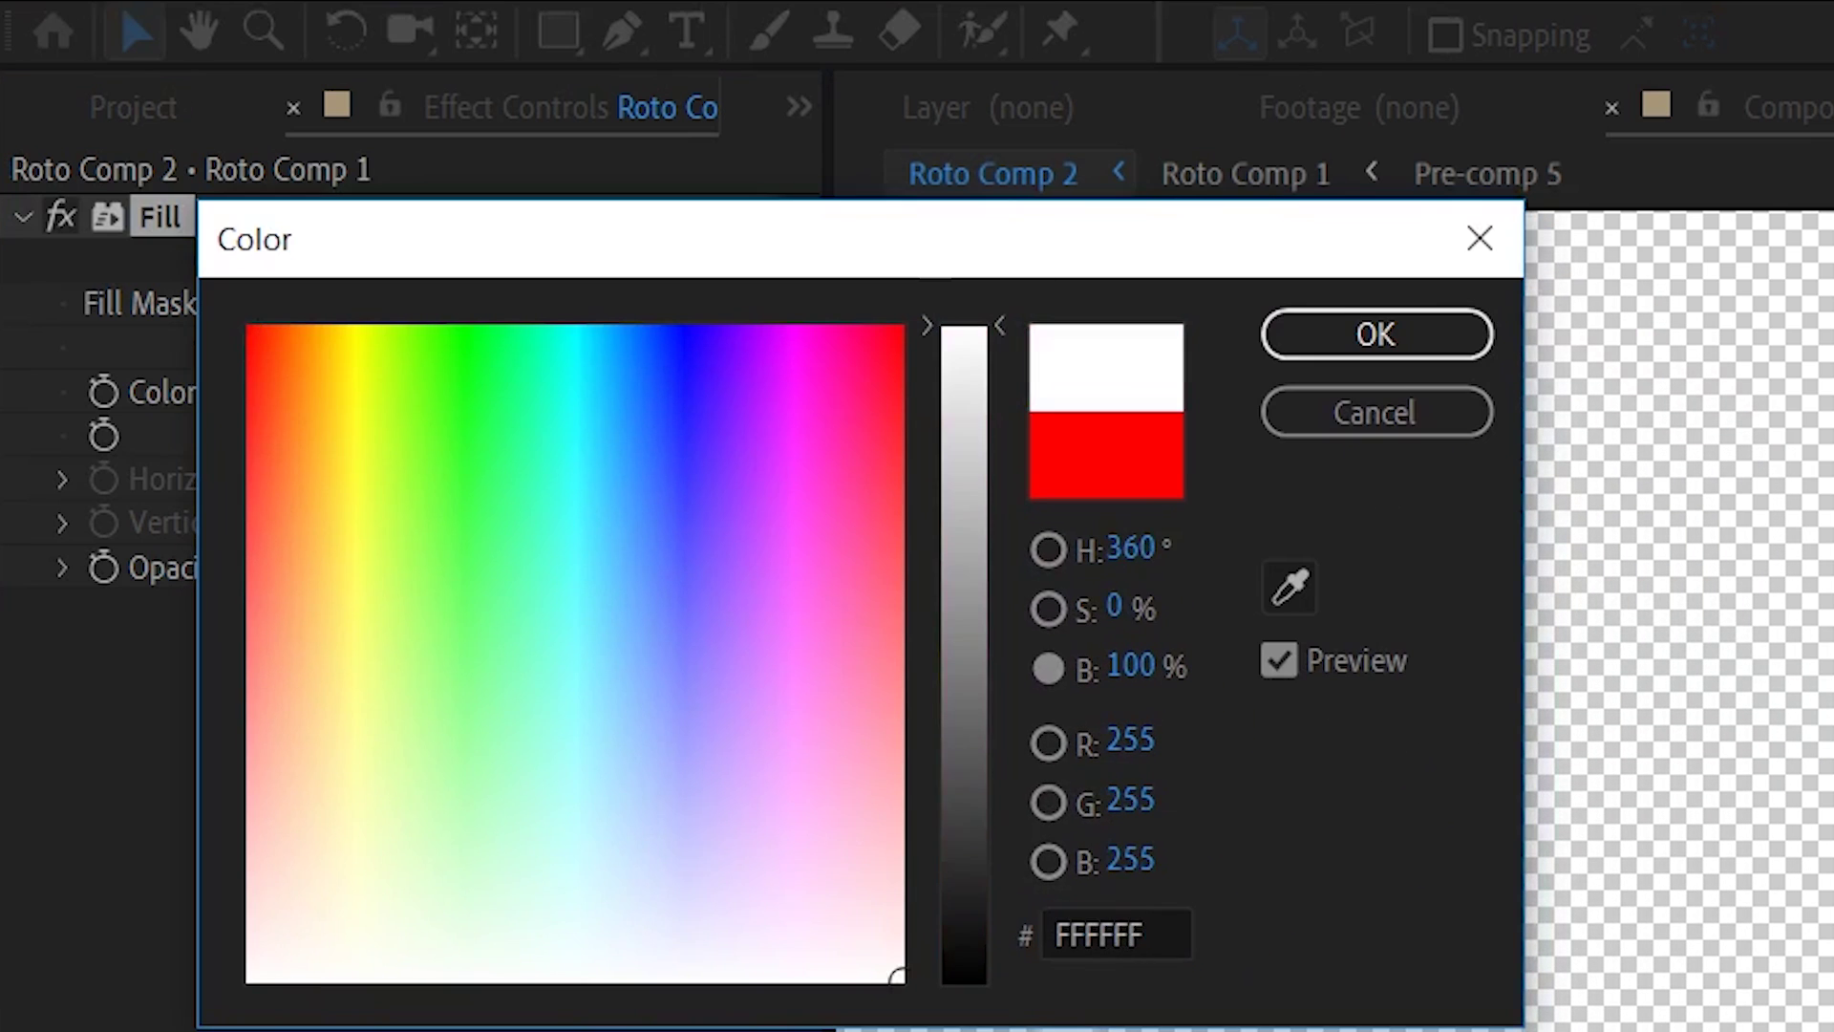
{"action": "left_click", "coordinate": [1376, 335]}
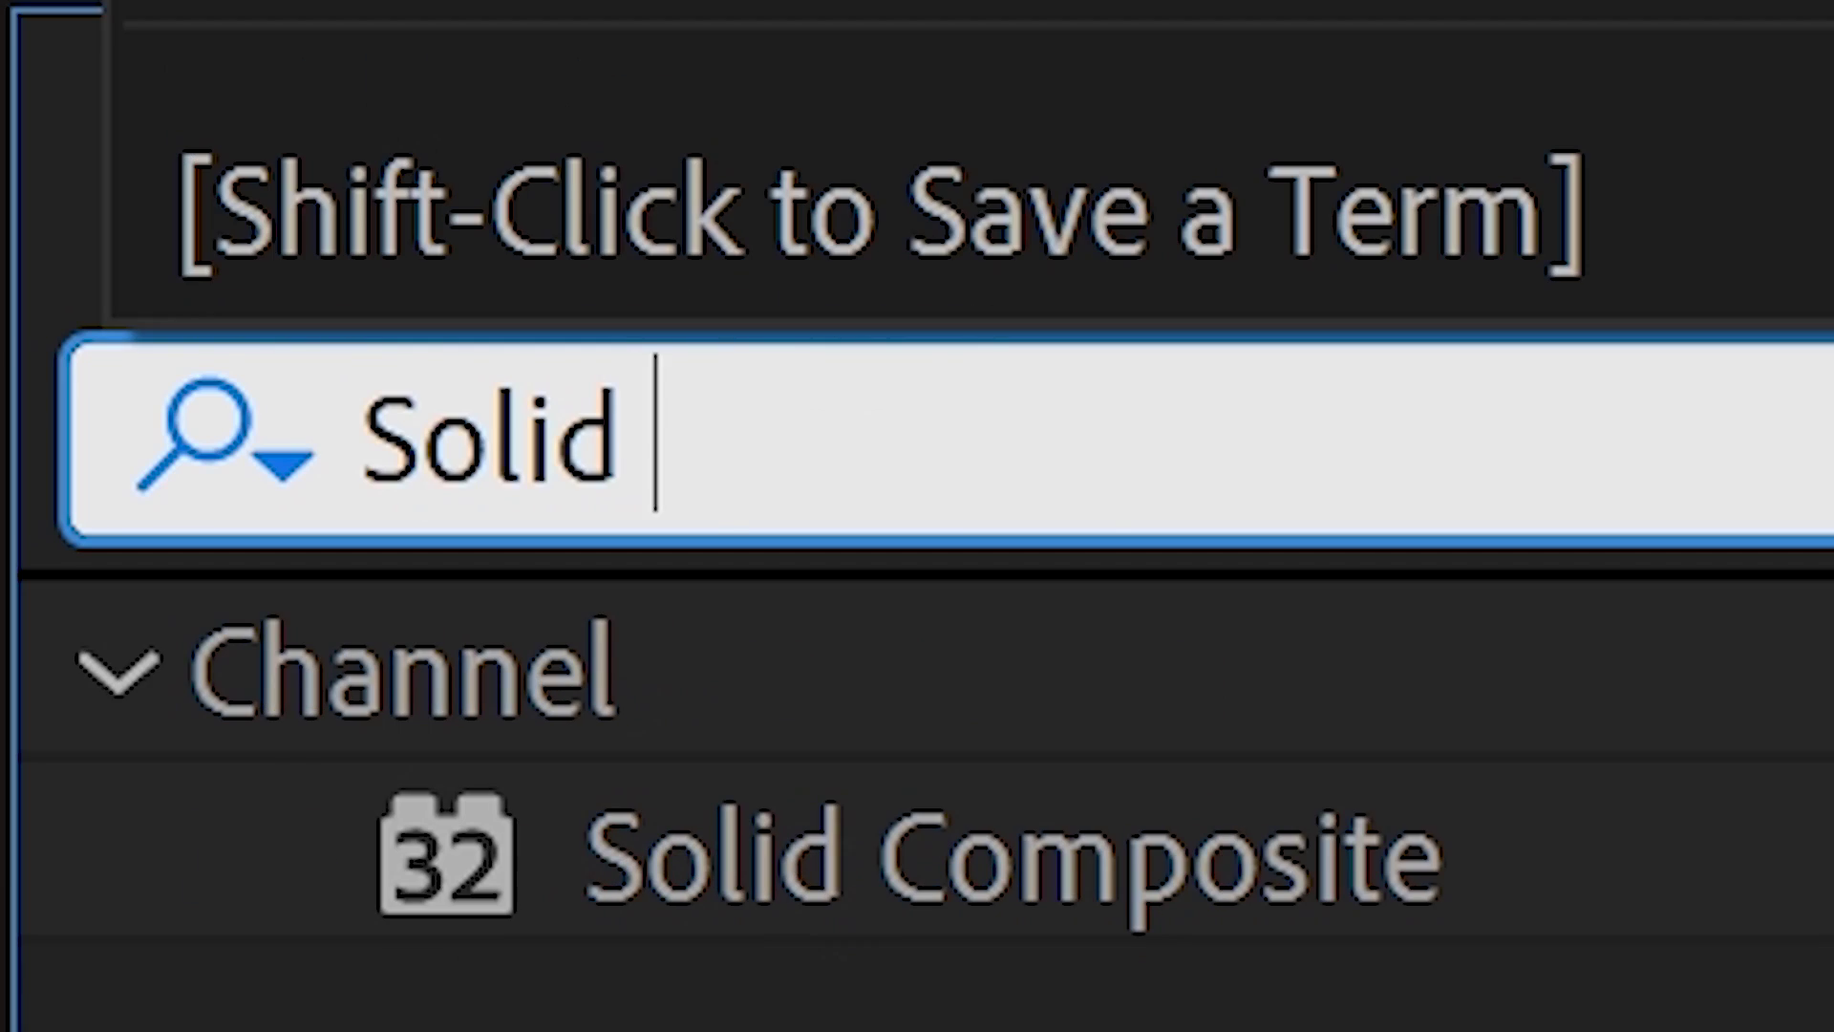
Add a Solid Composite effect to the Roto Comp 1 layer and set its colour to black (000000).
{"action": "type", "text": "Composite"}
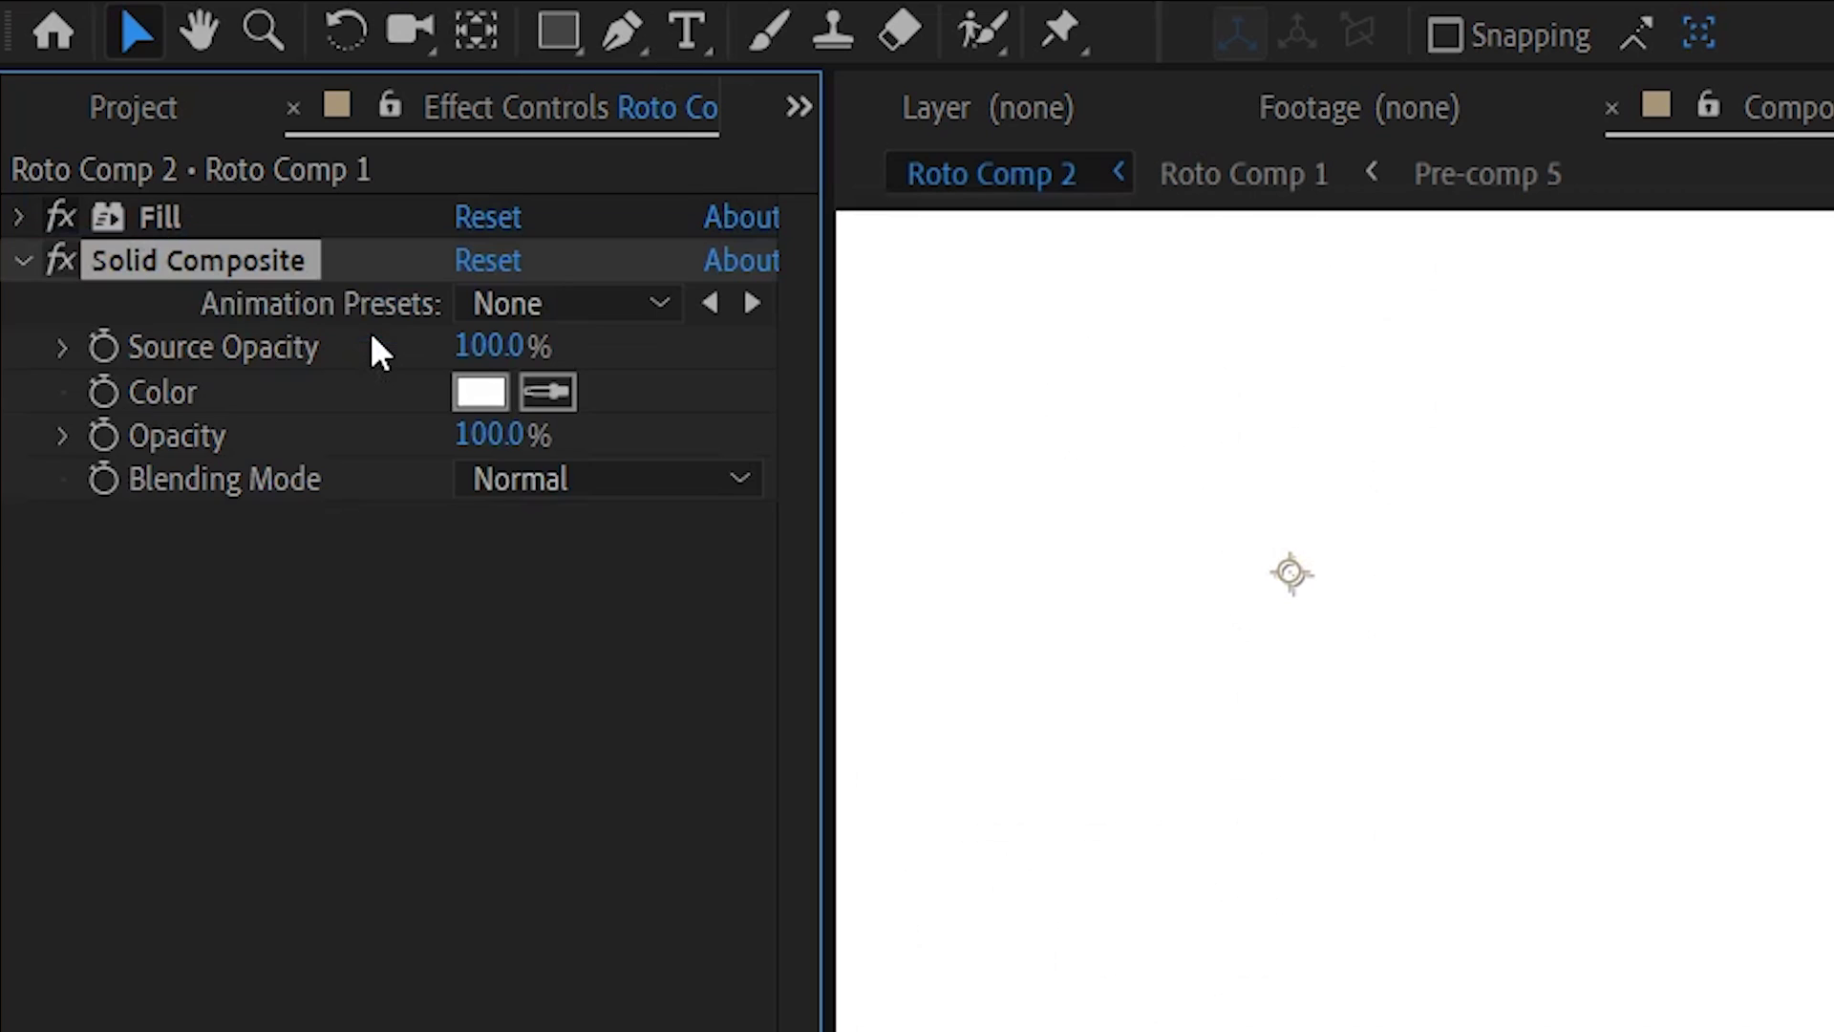
{"action": "left_click", "coordinate": [512, 389]}
{"action": "left_click_drag", "start_coordinate": [964, 330], "coordinate": [960, 984]}
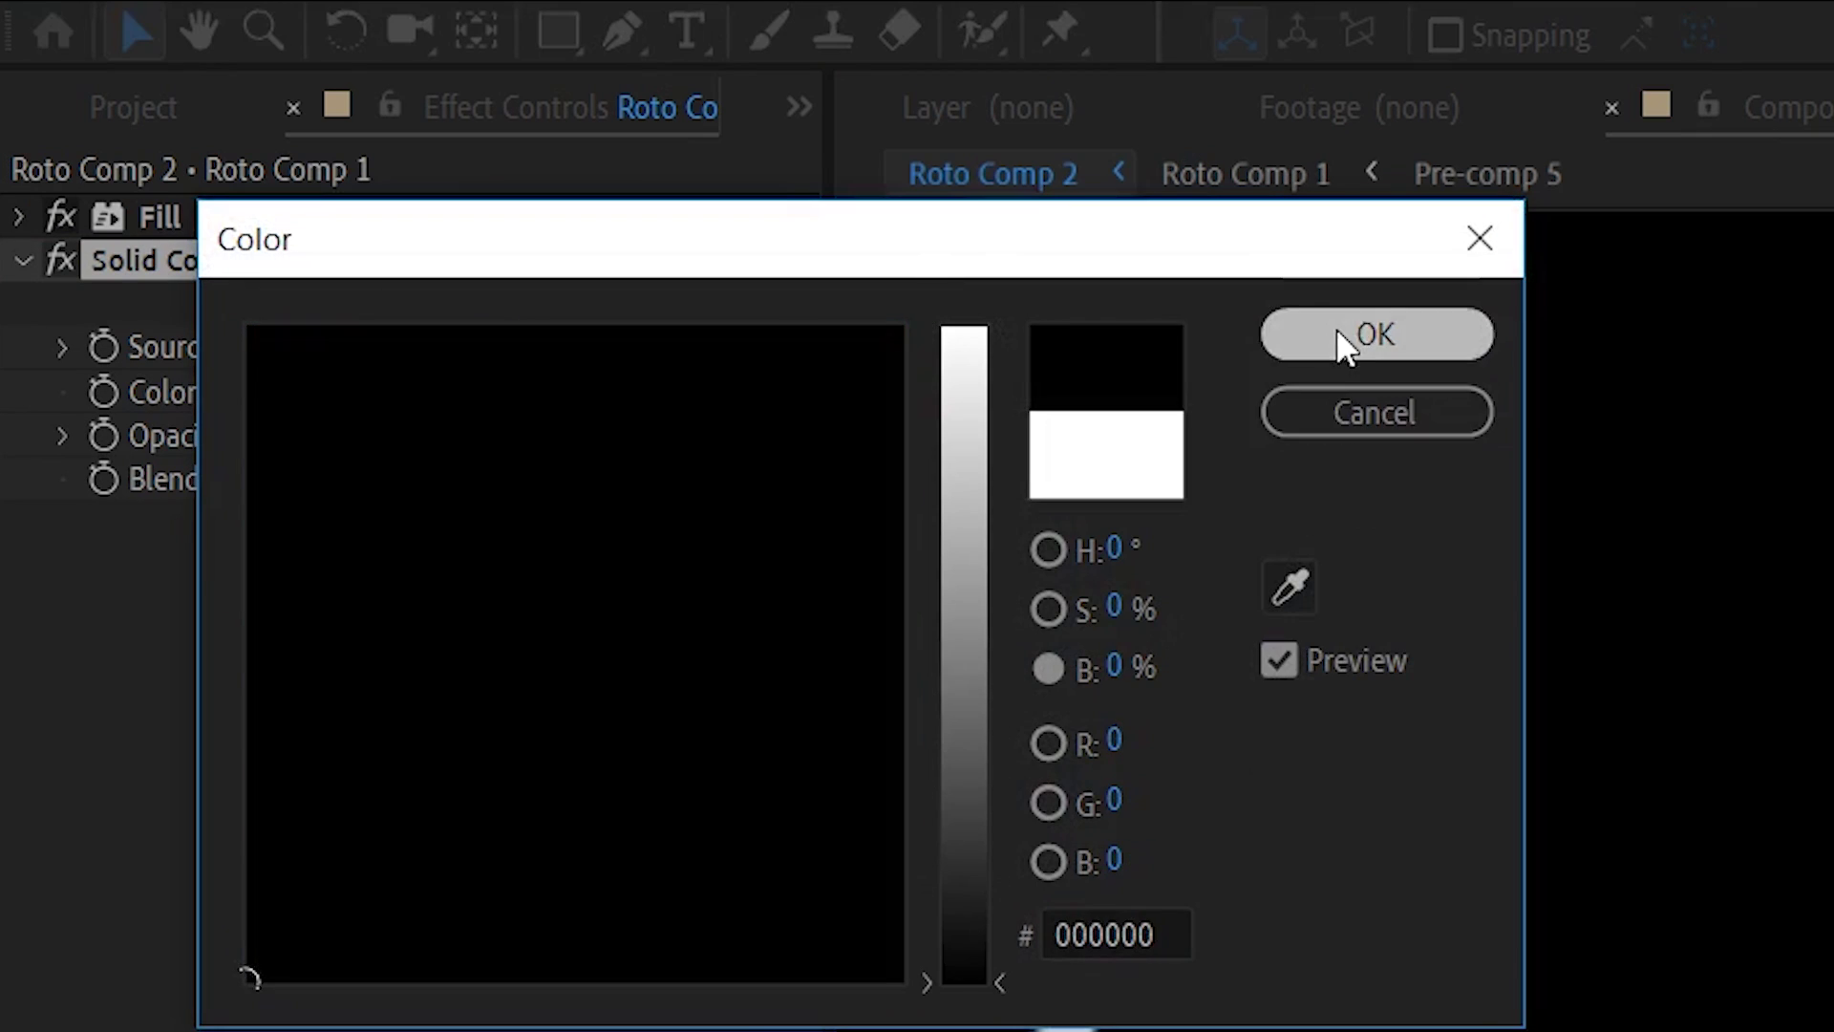
{"action": "left_click", "coordinate": [1345, 342]}
Add a Fast Box Blur effect to the Roto Comp 1 layer with a blur radius of 8.
{"action": "type", "text": "Fast Box Blur"}
{"action": "double_click", "coordinate": [1113, 793]}
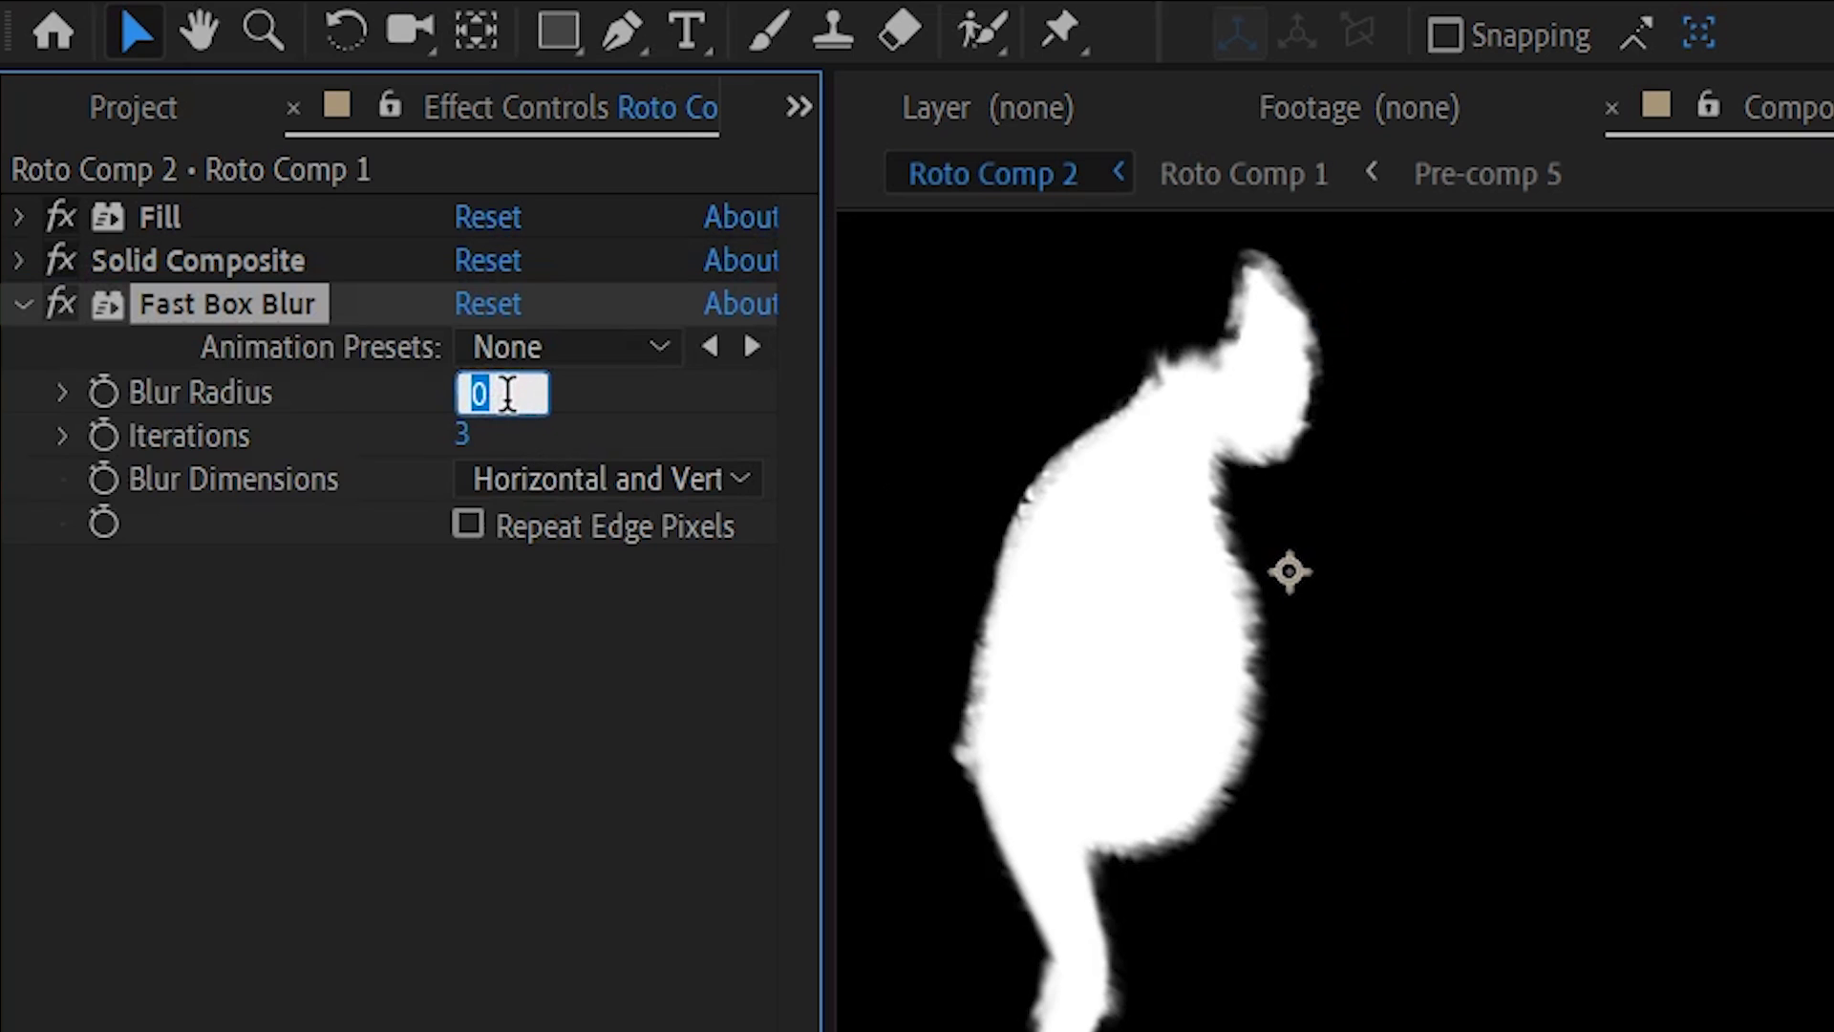
{"action": "type", "text": "8"}
{"action": "key", "text": "Return"}
{"action": "left_click", "coordinate": [23, 304]}
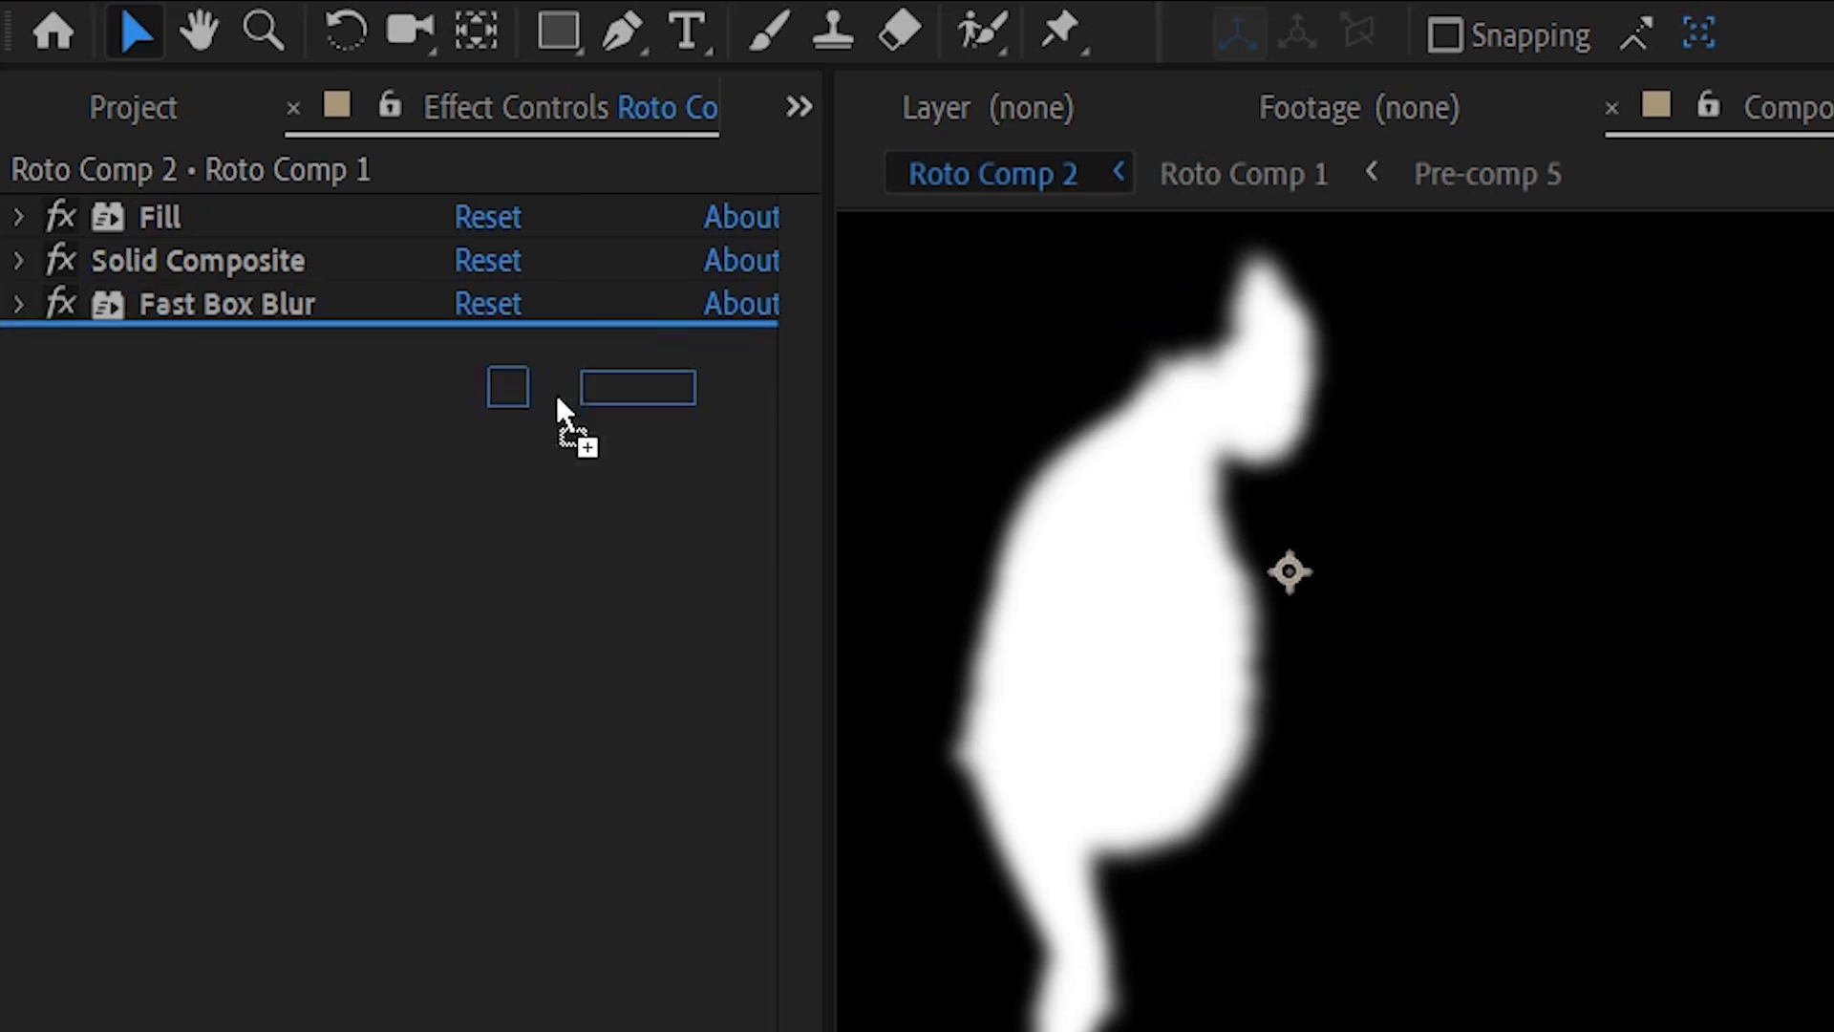
Add a Tritone effect below the blur with white midtones and black highlights to produce an outline.
{"action": "left_click_drag", "start_coordinate": [554, 391], "coordinate": [442, 442]}
{"action": "left_click", "coordinate": [483, 475]}
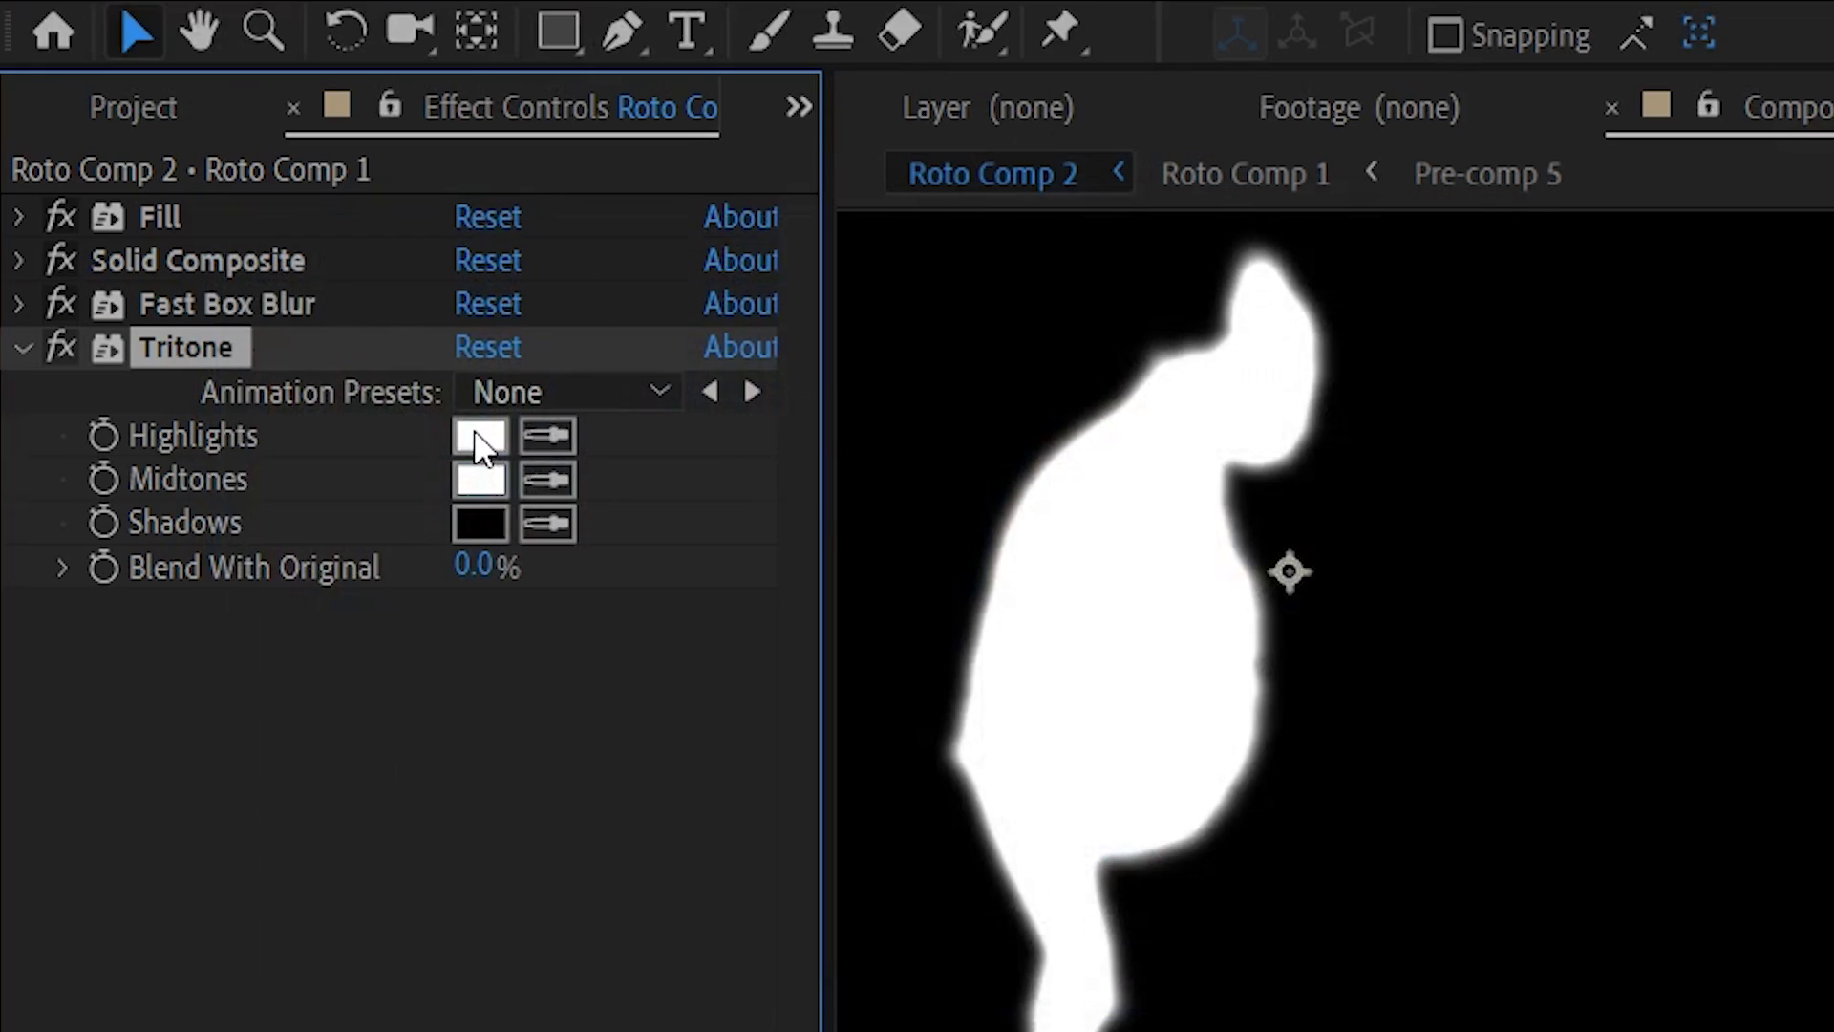
{"action": "left_click", "coordinate": [477, 432]}
{"action": "key", "text": "Return"}
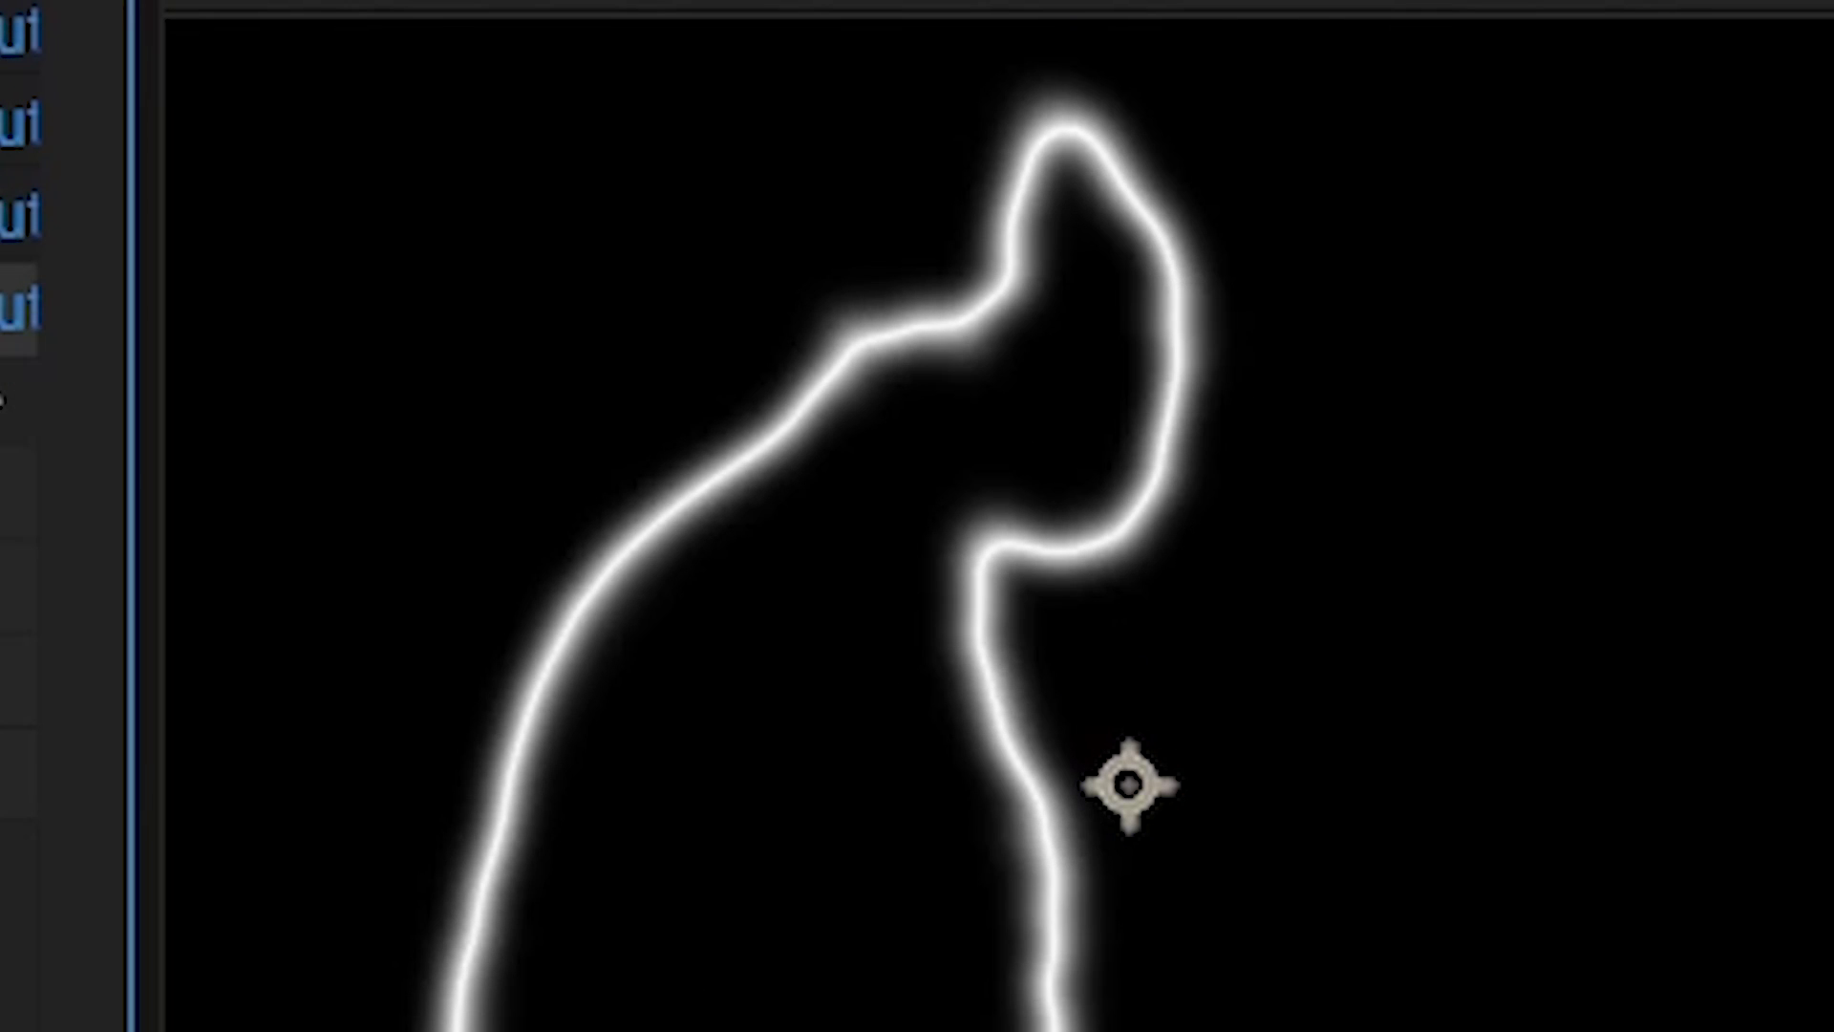
Apply the Fractal Noise effect below Tritone on the Roto Comp 1 layer.
{"action": "type", "text": "Frac"}
{"action": "type", "text": "tal Noise"}
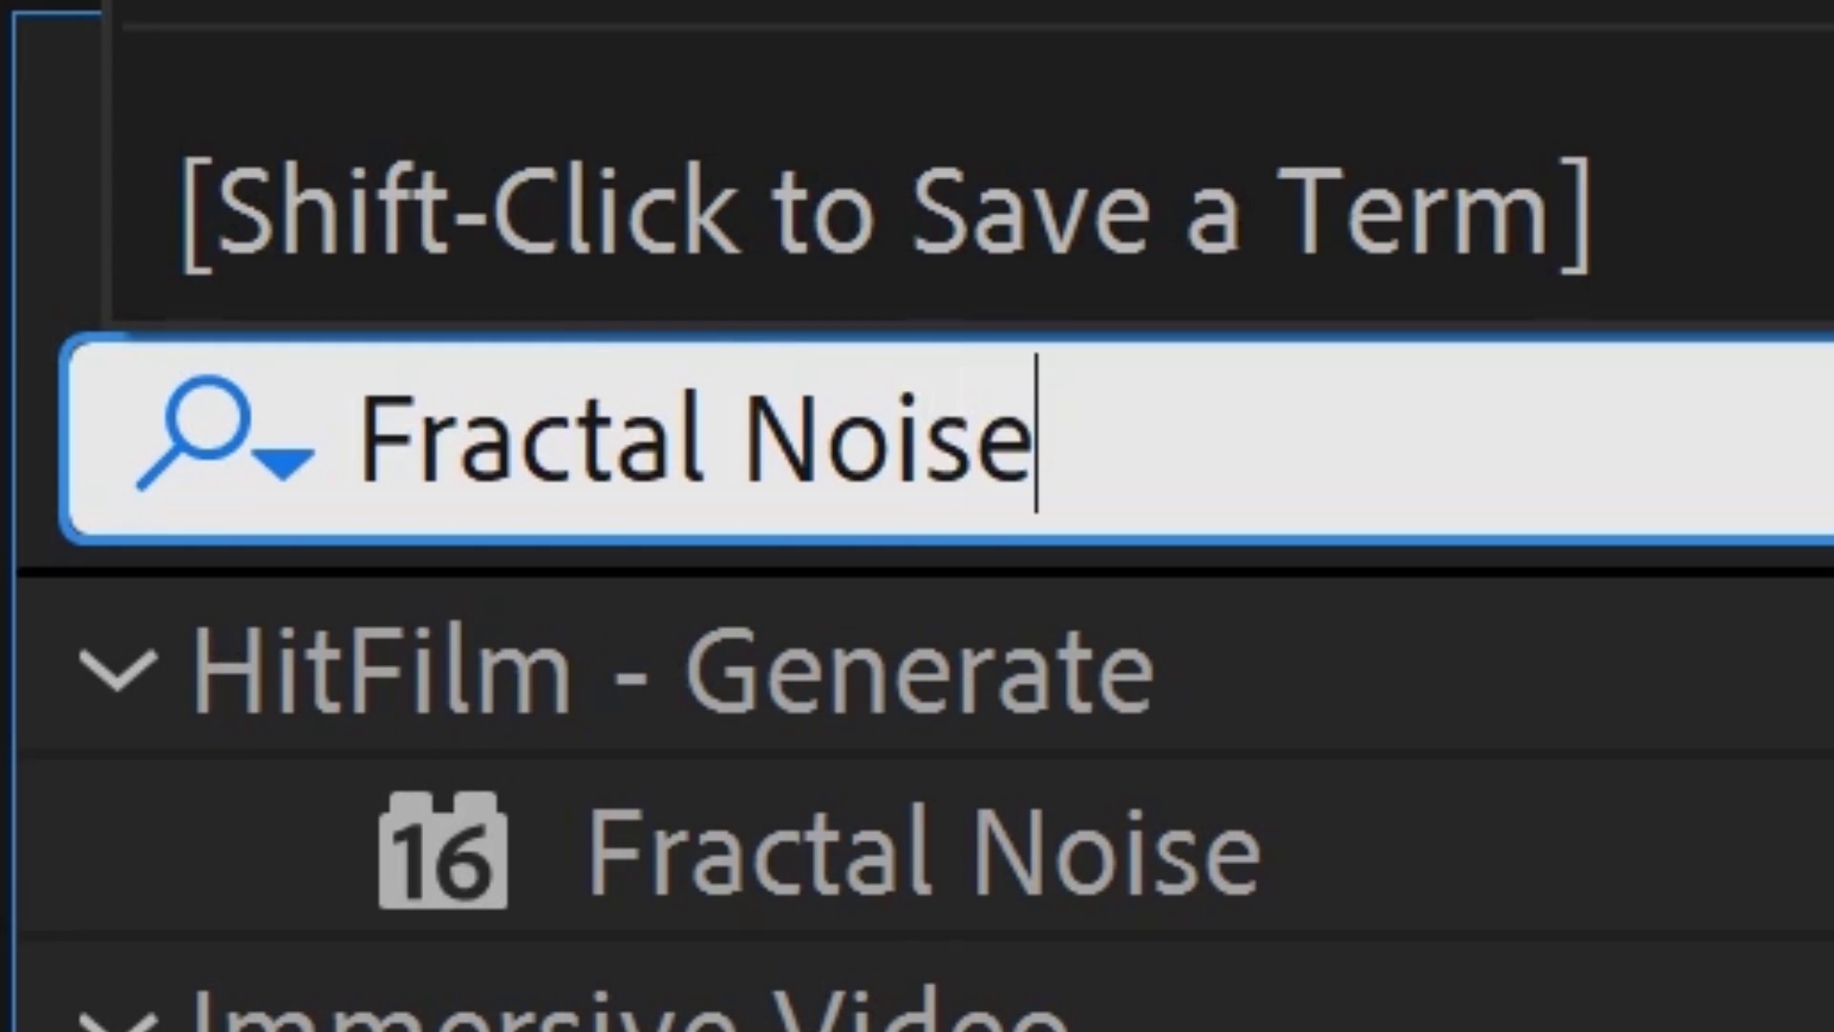
{"action": "left_click_drag", "start_coordinate": [921, 848], "coordinate": [274, 541]}
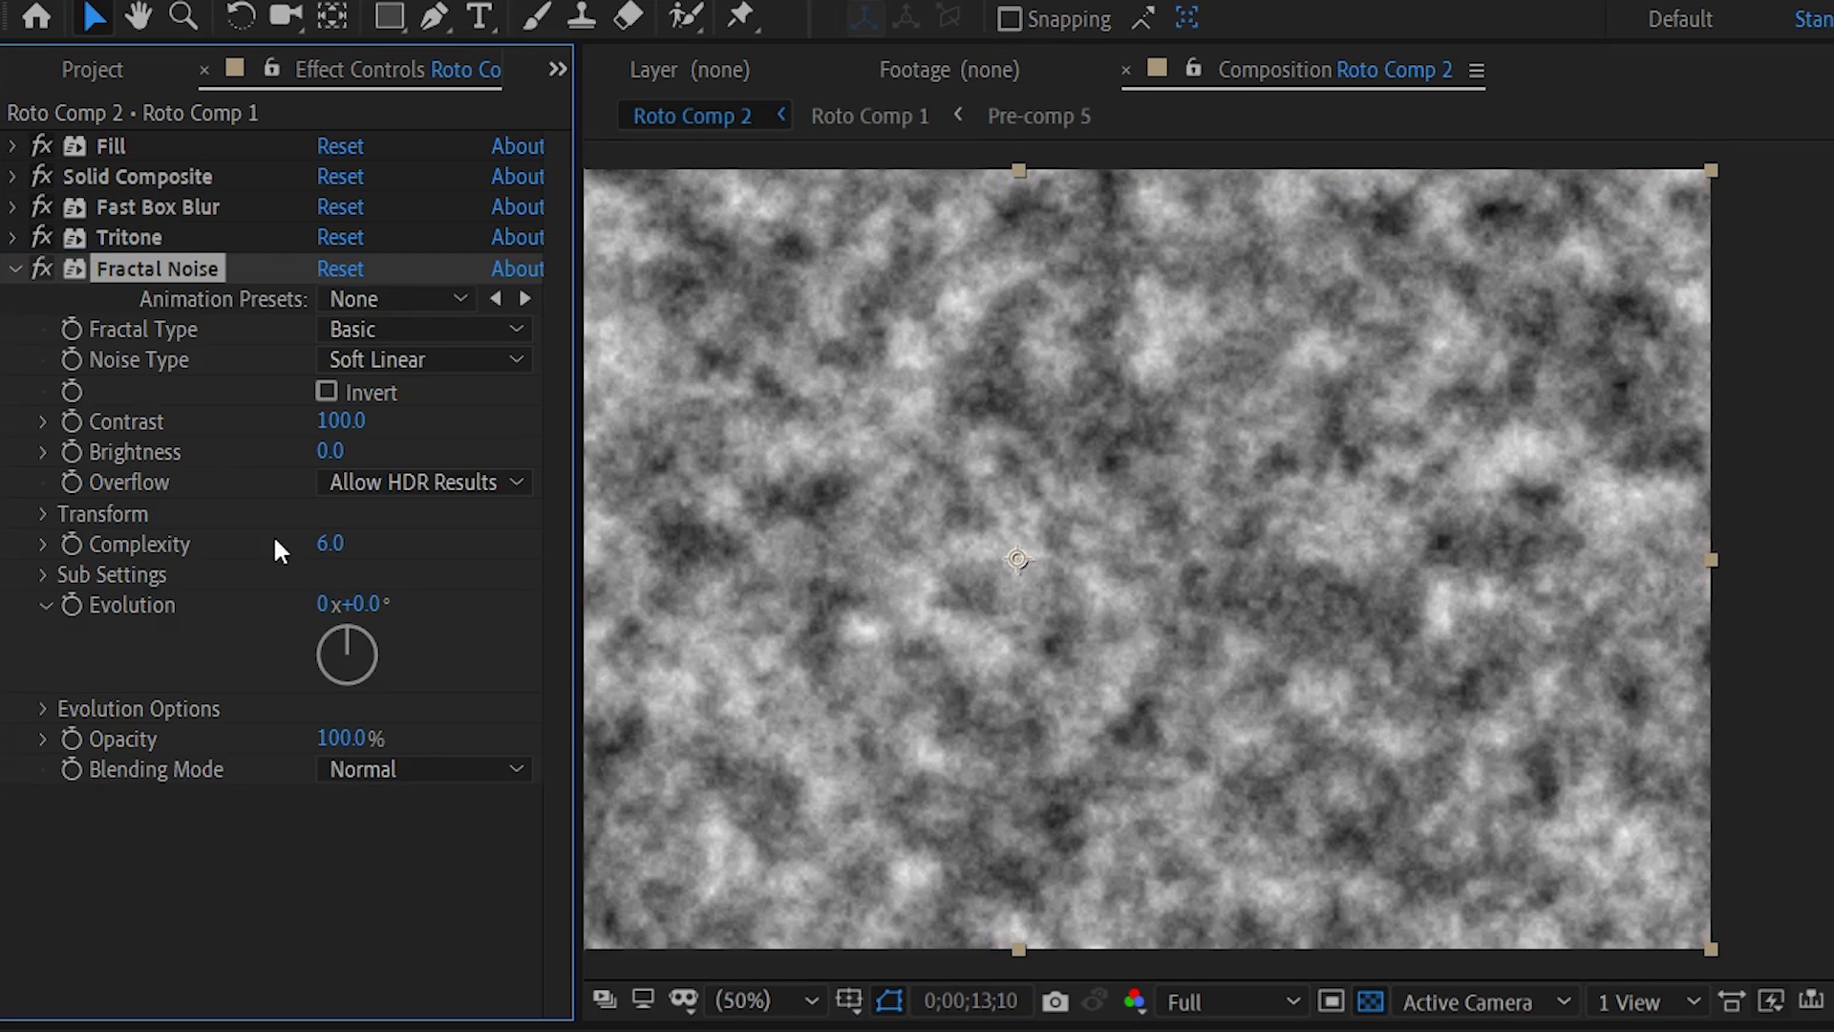
Set the Fractal Noise blending mode to Multiply and its contrast to 196.
{"action": "left_click", "coordinate": [377, 770]}
{"action": "left_click", "coordinate": [489, 923]}
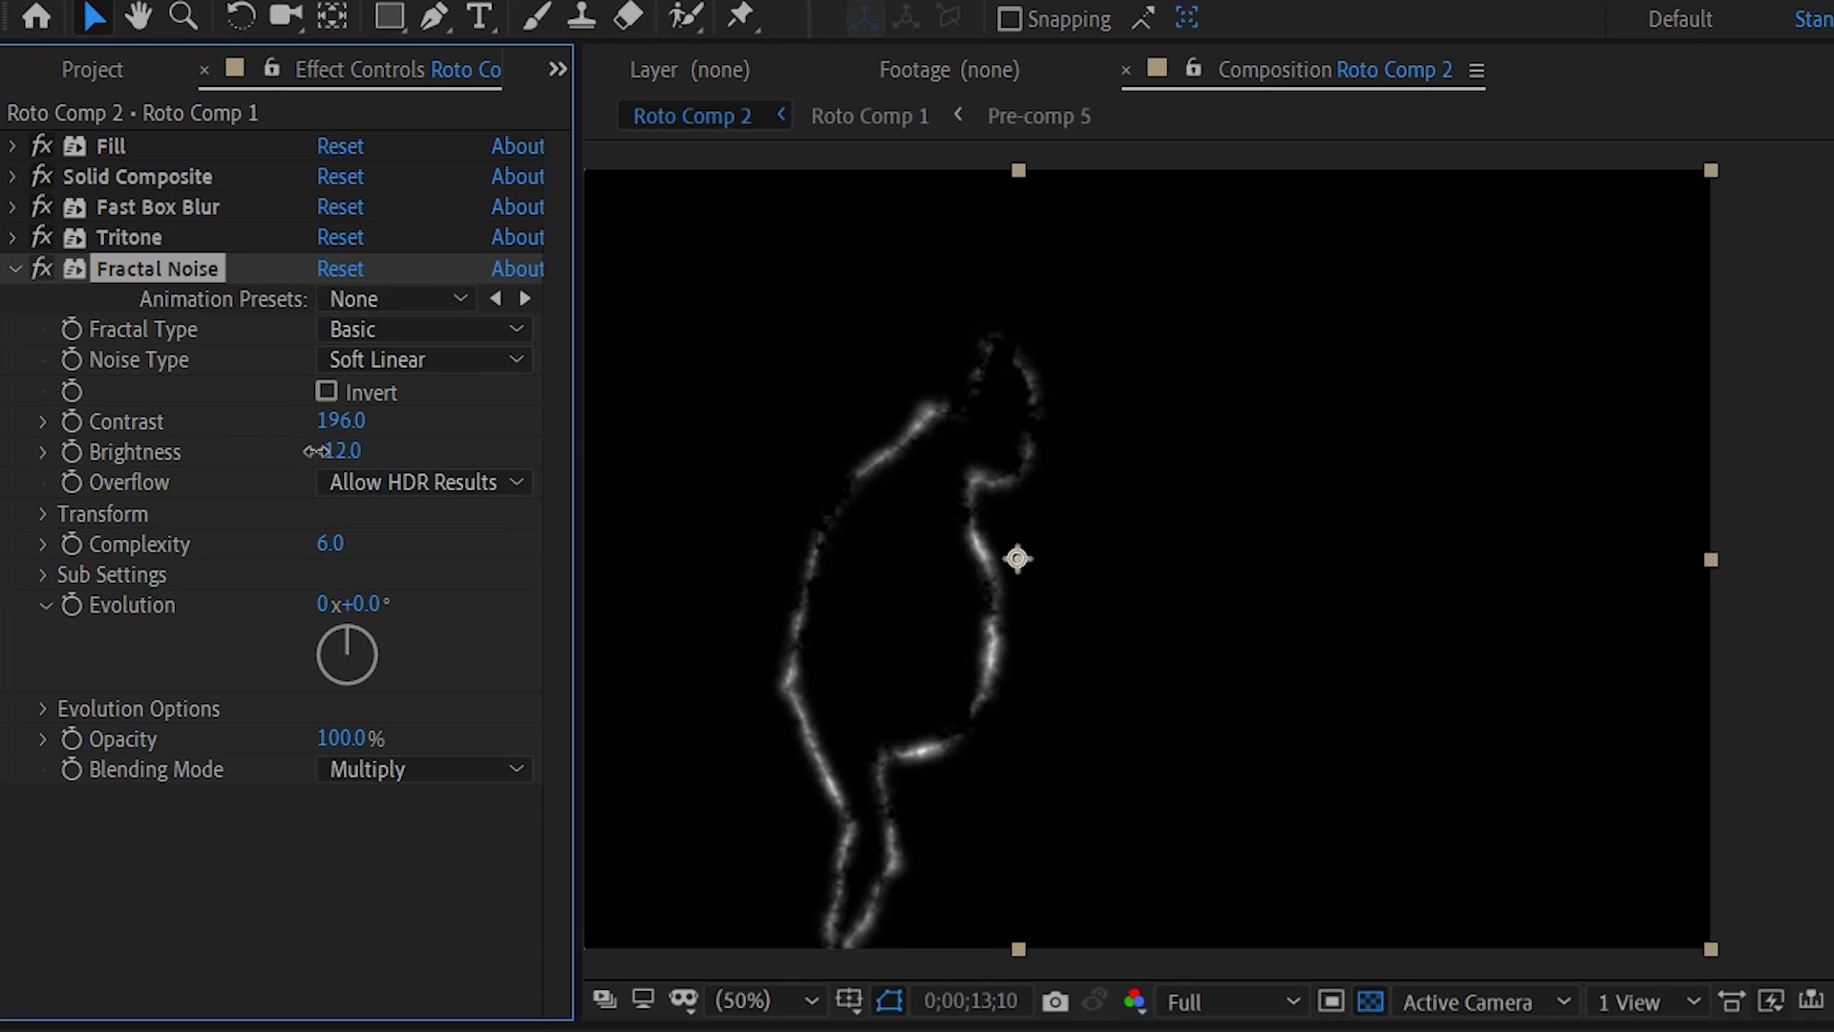
Try a second Fast Box Blur below Fractal Noise with a radius of 5 and Repeat Edge Pixels enabled, previewing it.
{"action": "type", "text": "Fast Box"}
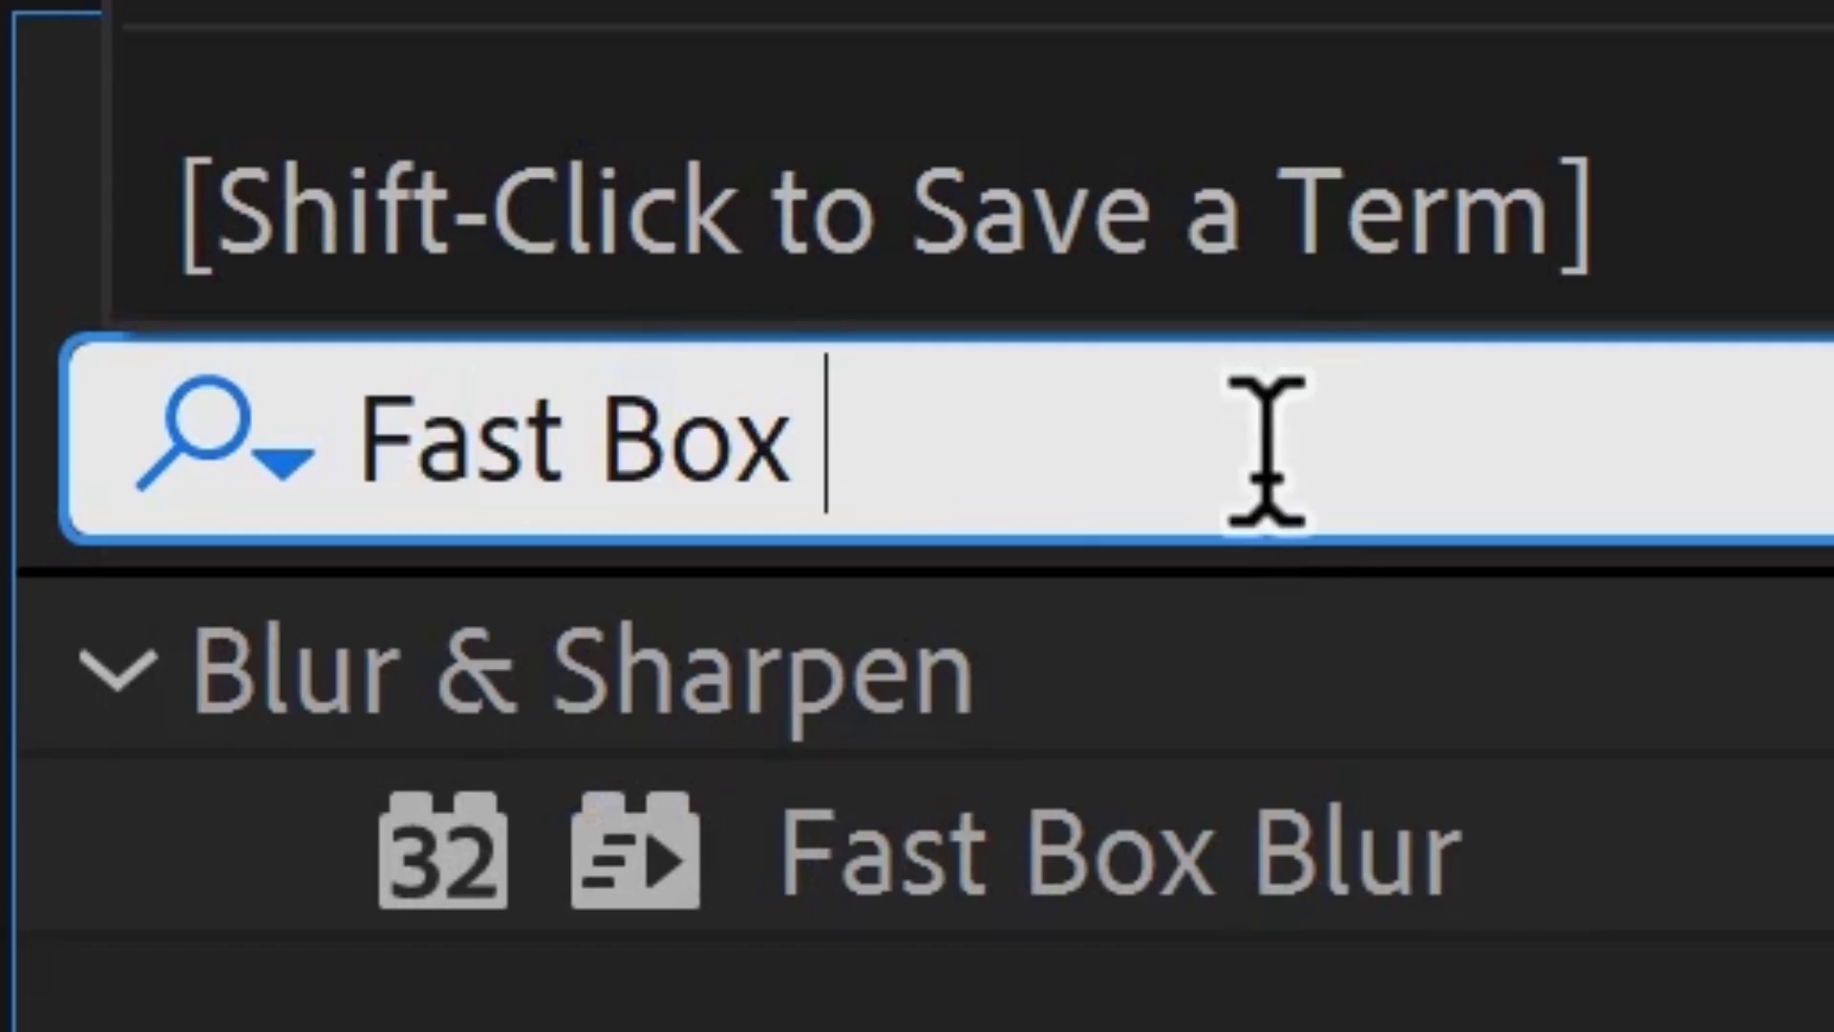
{"action": "left_click_drag", "start_coordinate": [921, 847], "coordinate": [124, 411]}
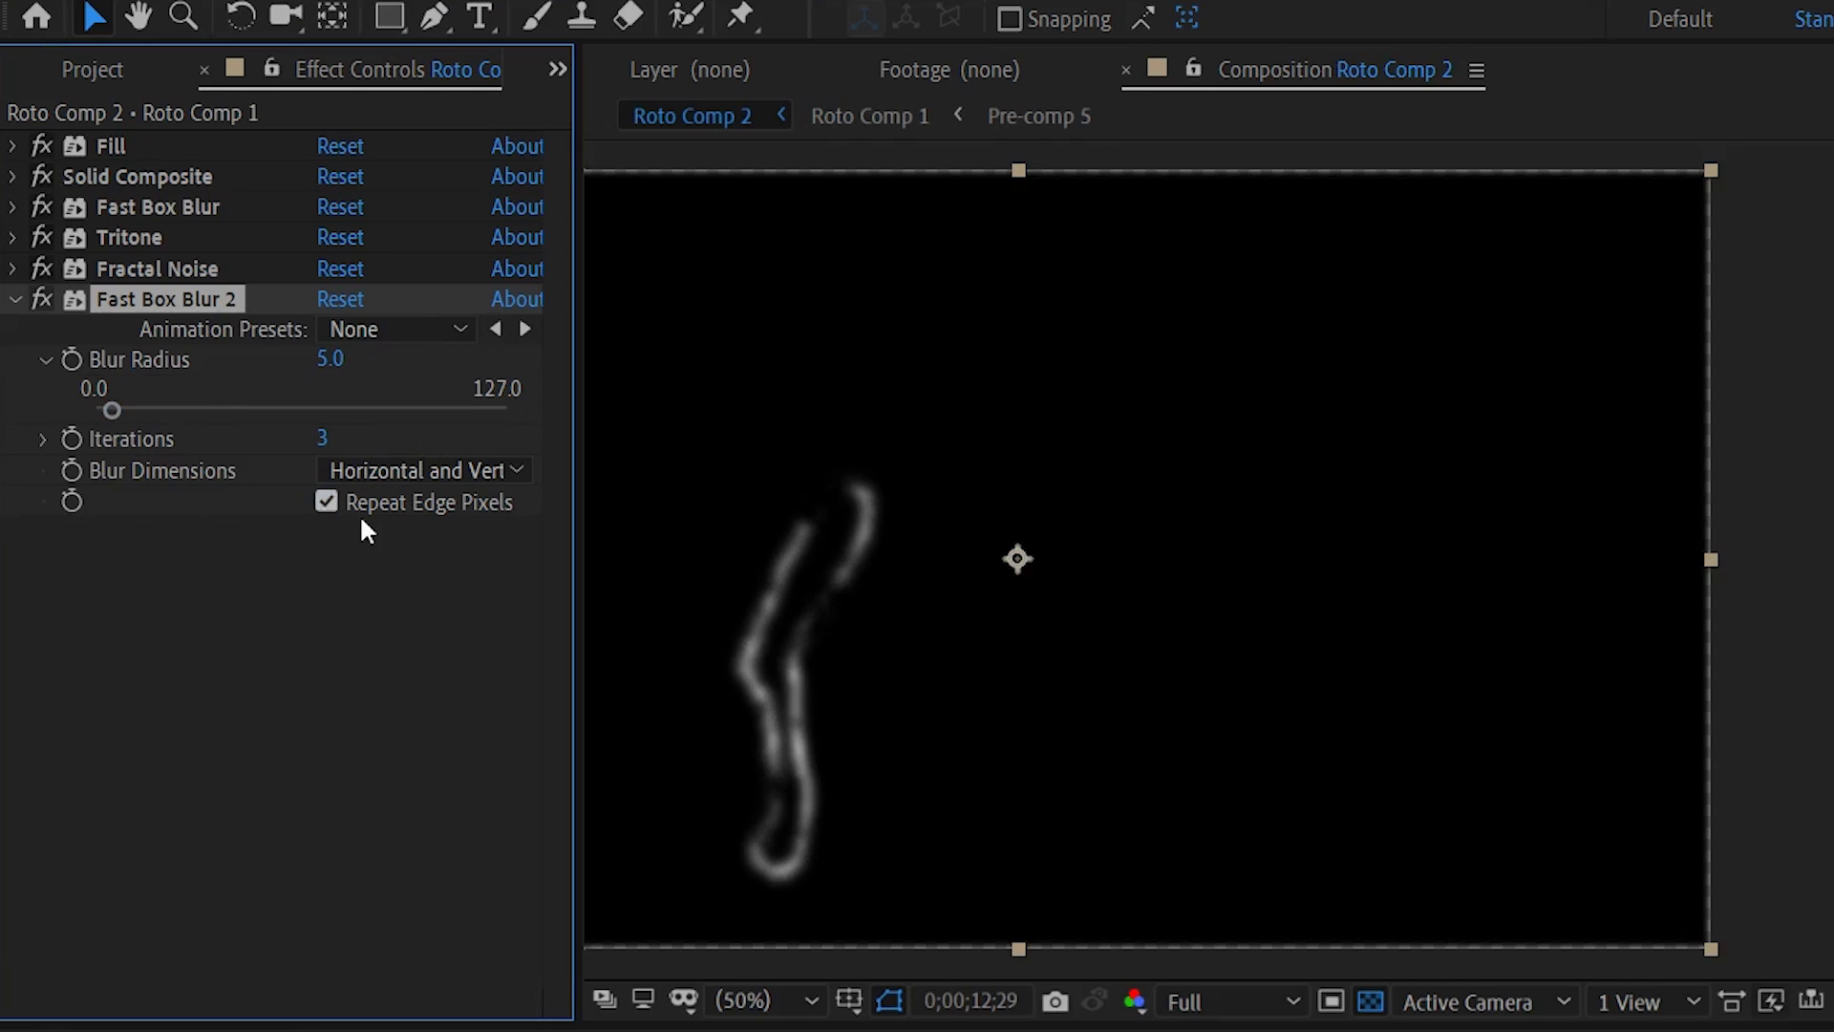
{"action": "key", "text": "space"}
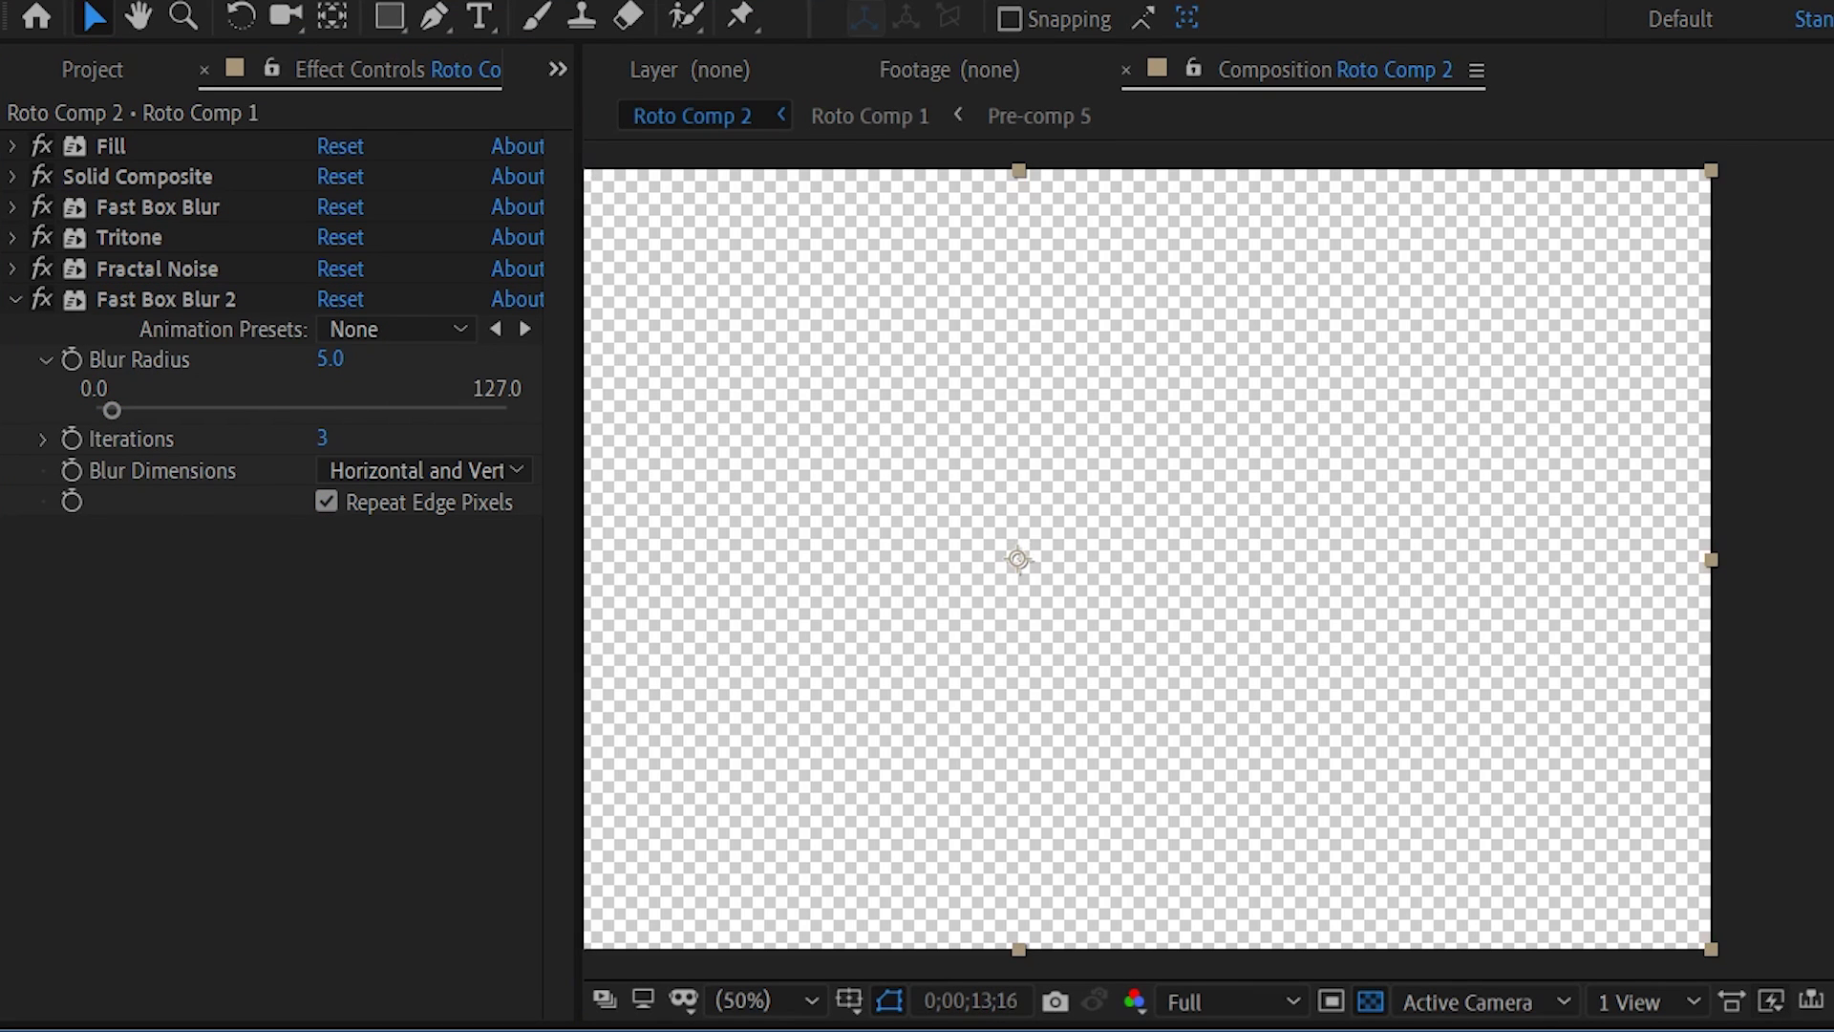
{"action": "left_click", "coordinate": [1368, 1003]}
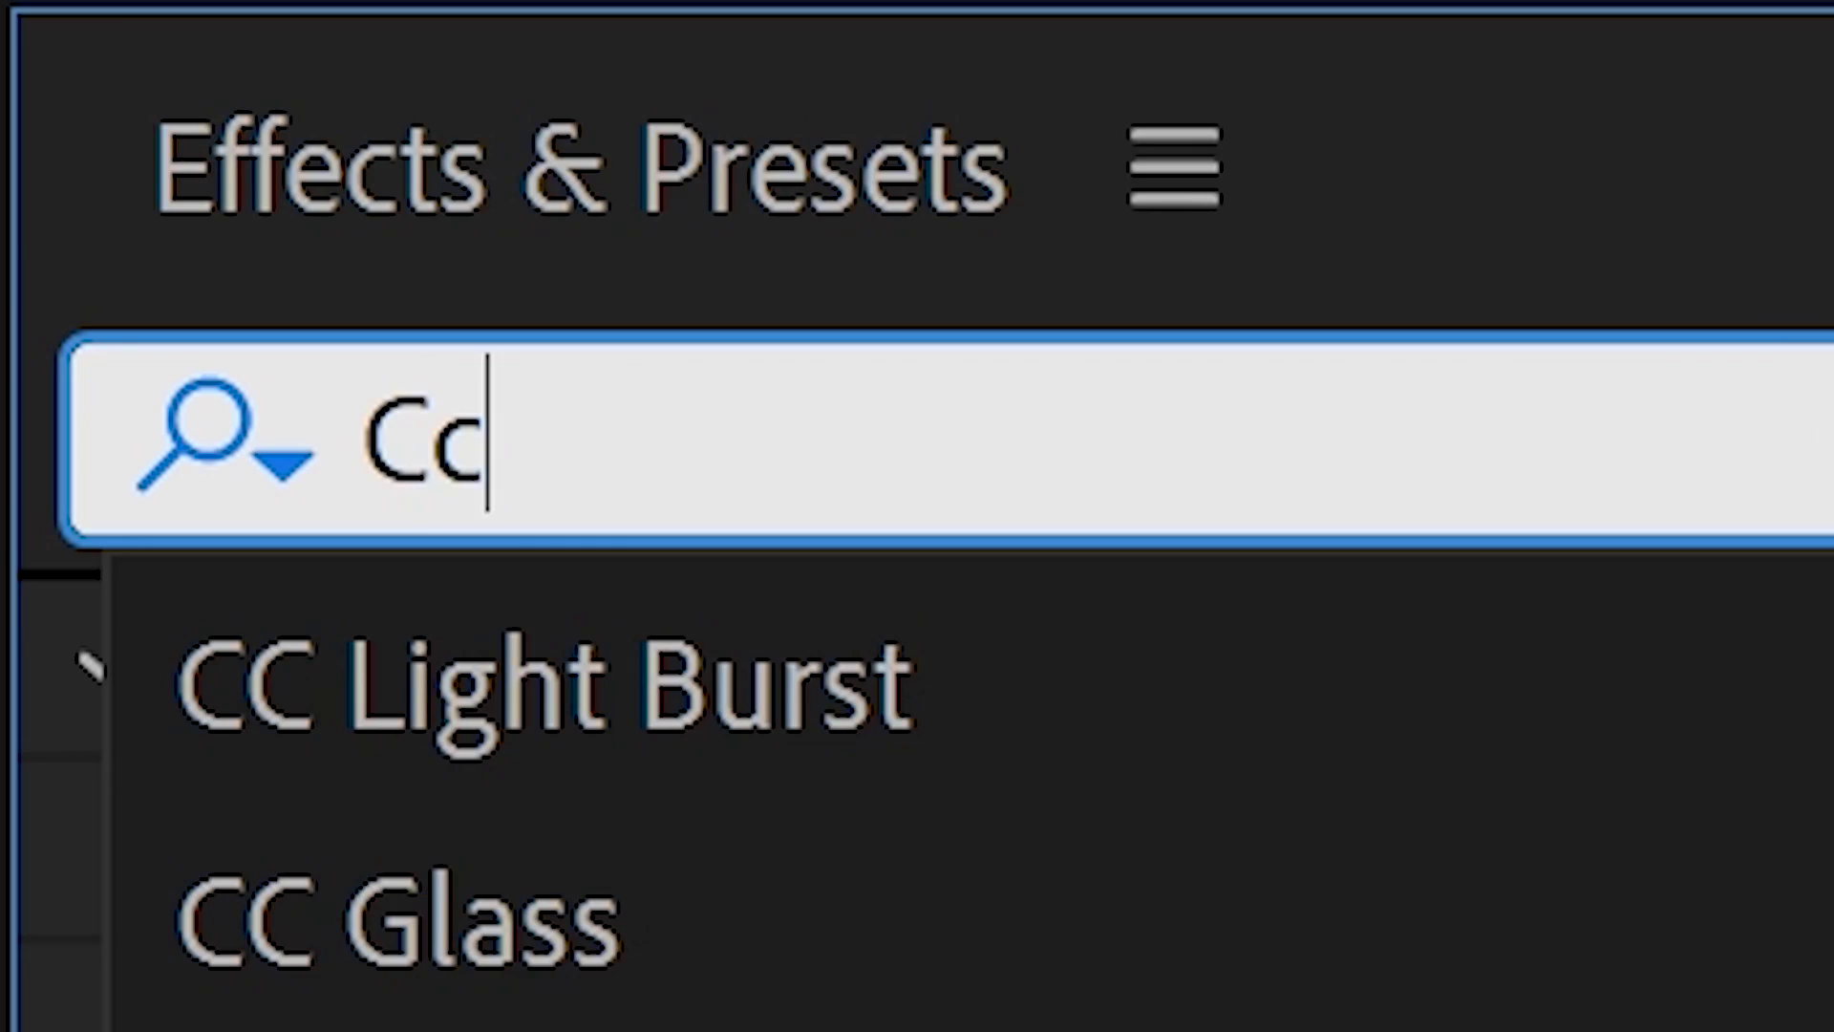
Add CC Light Rays below Fractal Noise, place its center on the outline's shoulder at 832, 338 and enable keyframing.
{"action": "type", "text": "Light Rays"}
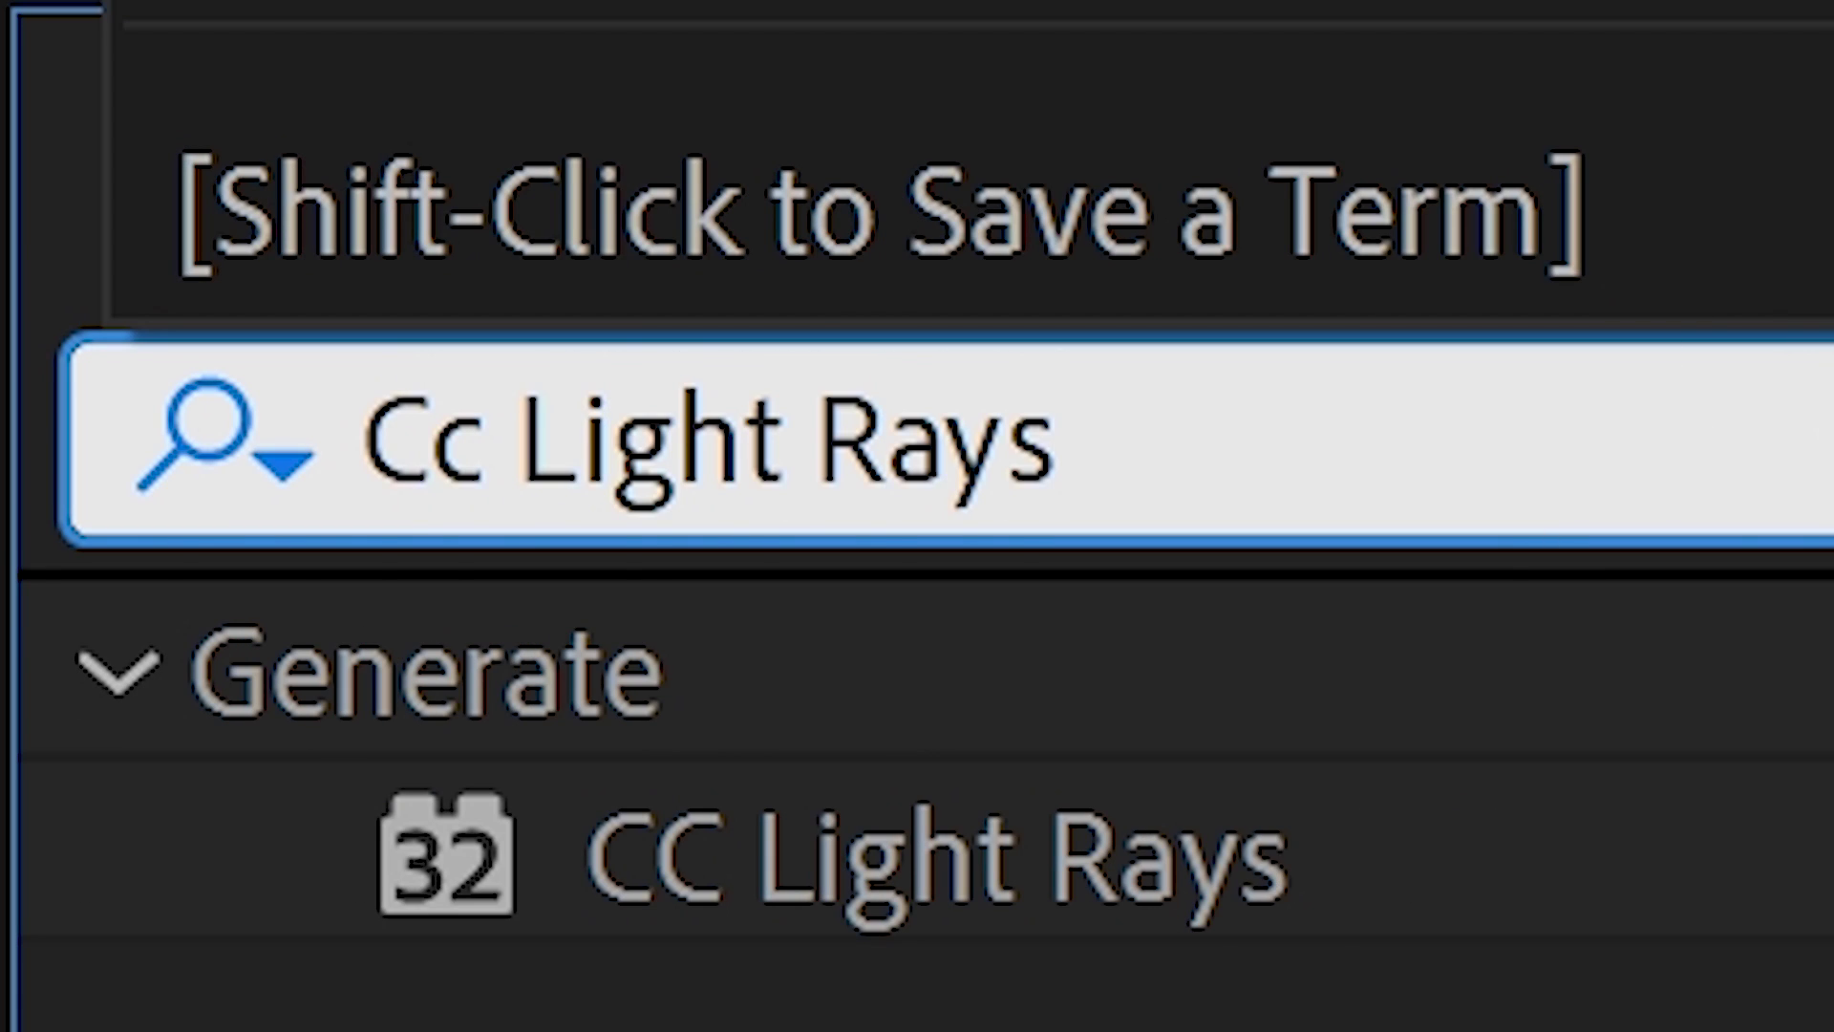
{"action": "double_click", "coordinate": [937, 859]}
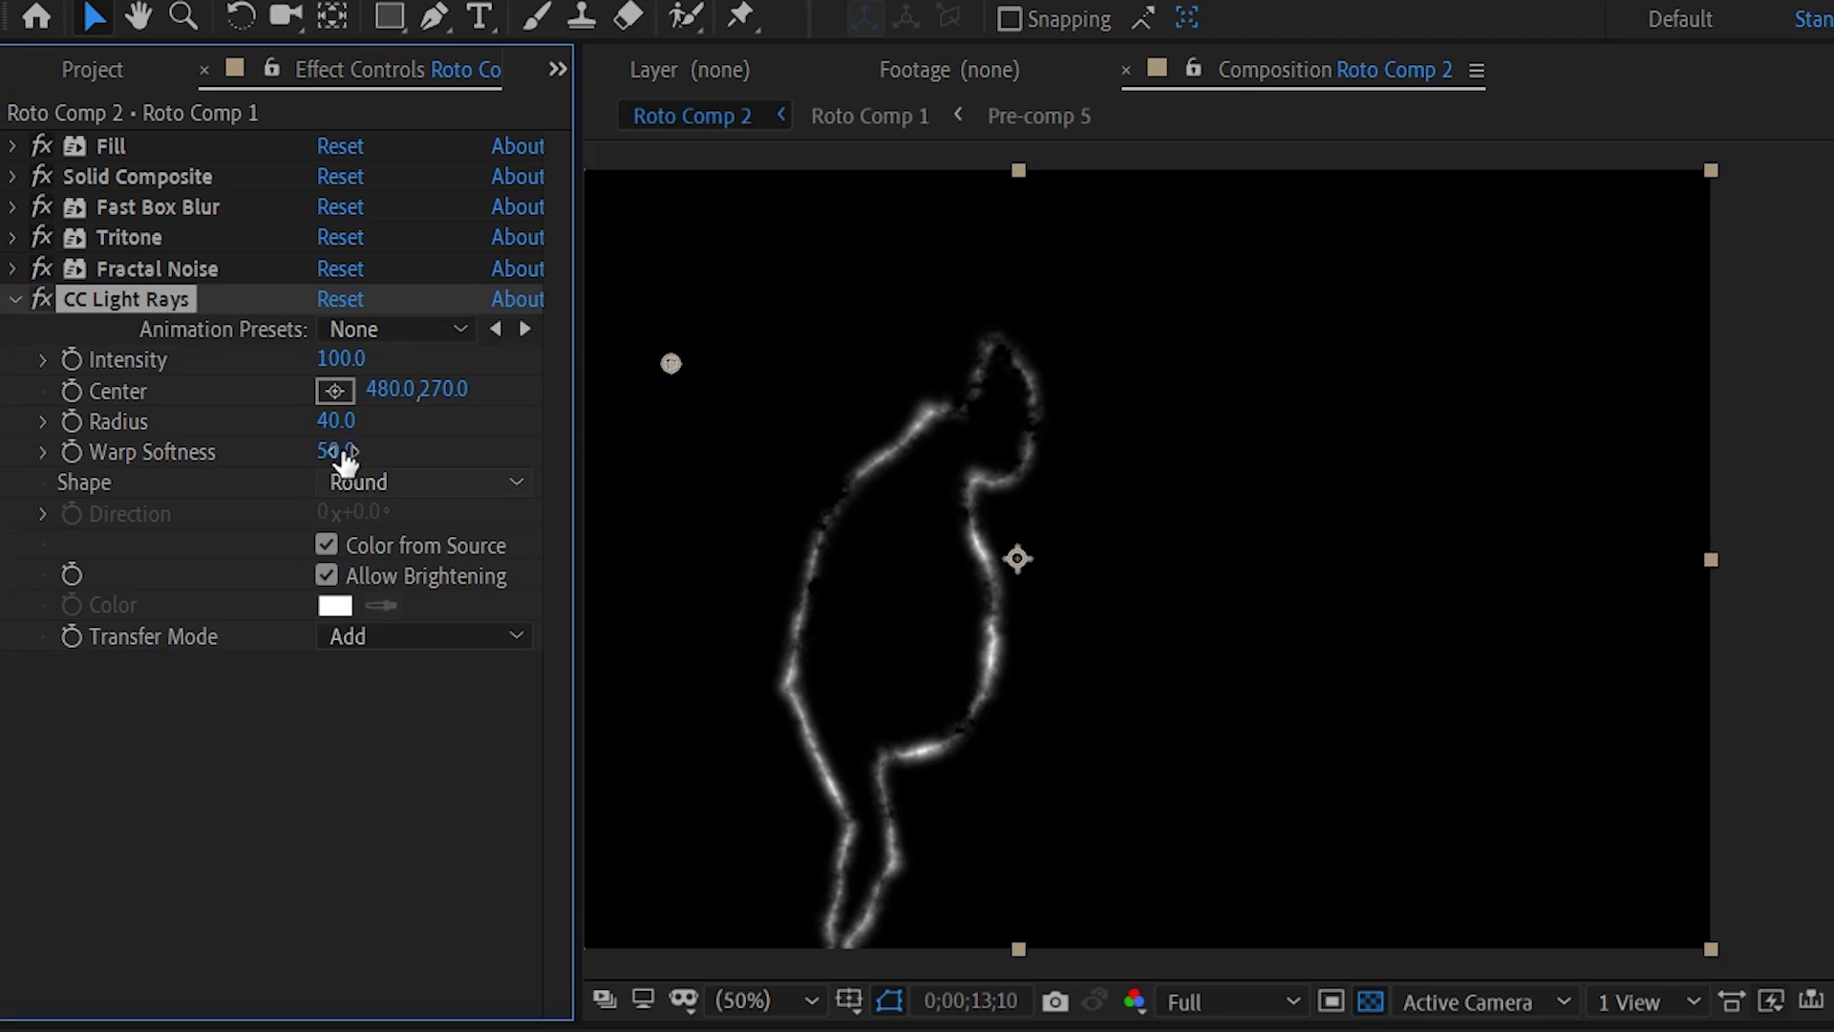
{"action": "left_click", "coordinate": [925, 411]}
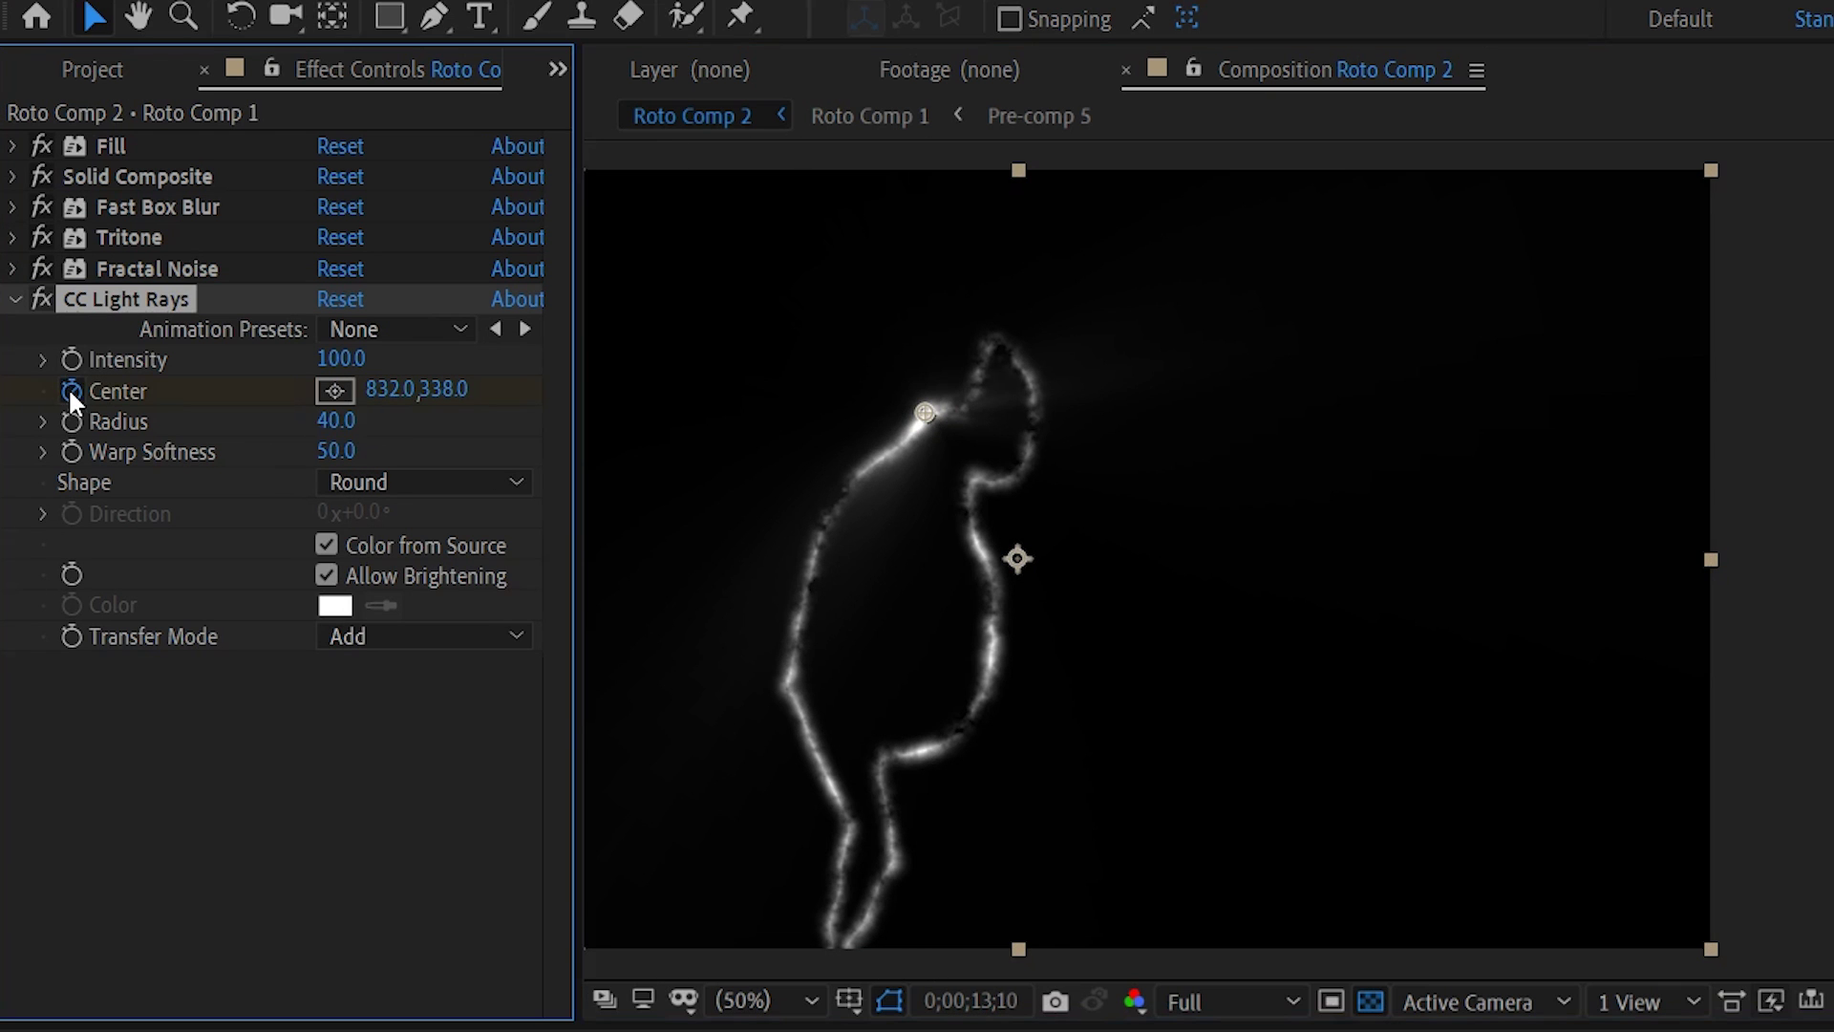
Keyframe the CC Light Rays center along the outline's edge over the surrounding frames and increase the rays' radius.
{"action": "left_click_drag", "start_coordinate": [925, 413], "coordinate": [822, 533]}
{"action": "key", "text": "Page_Up"}
{"action": "key", "text": "Page_Up"}
{"action": "key", "text": "Page_Up"}
{"action": "key", "text": "Page_Up"}
{"action": "key", "text": "Page_Up"}
{"action": "key", "text": "Page_Up"}
{"action": "key", "text": "Page_Up"}
{"action": "key", "text": "Page_Up"}
{"action": "key", "text": "Page_Up"}
{"action": "key", "text": "Page_Up"}
{"action": "key", "text": "Page_Up"}
{"action": "key", "text": "Page_Up"}
{"action": "key", "text": "Page_Up"}
{"action": "key", "text": "Page_Up"}
{"action": "key", "text": "Page_Down"}
{"action": "key", "text": "Page_Down"}
{"action": "key", "text": "Page_Down"}
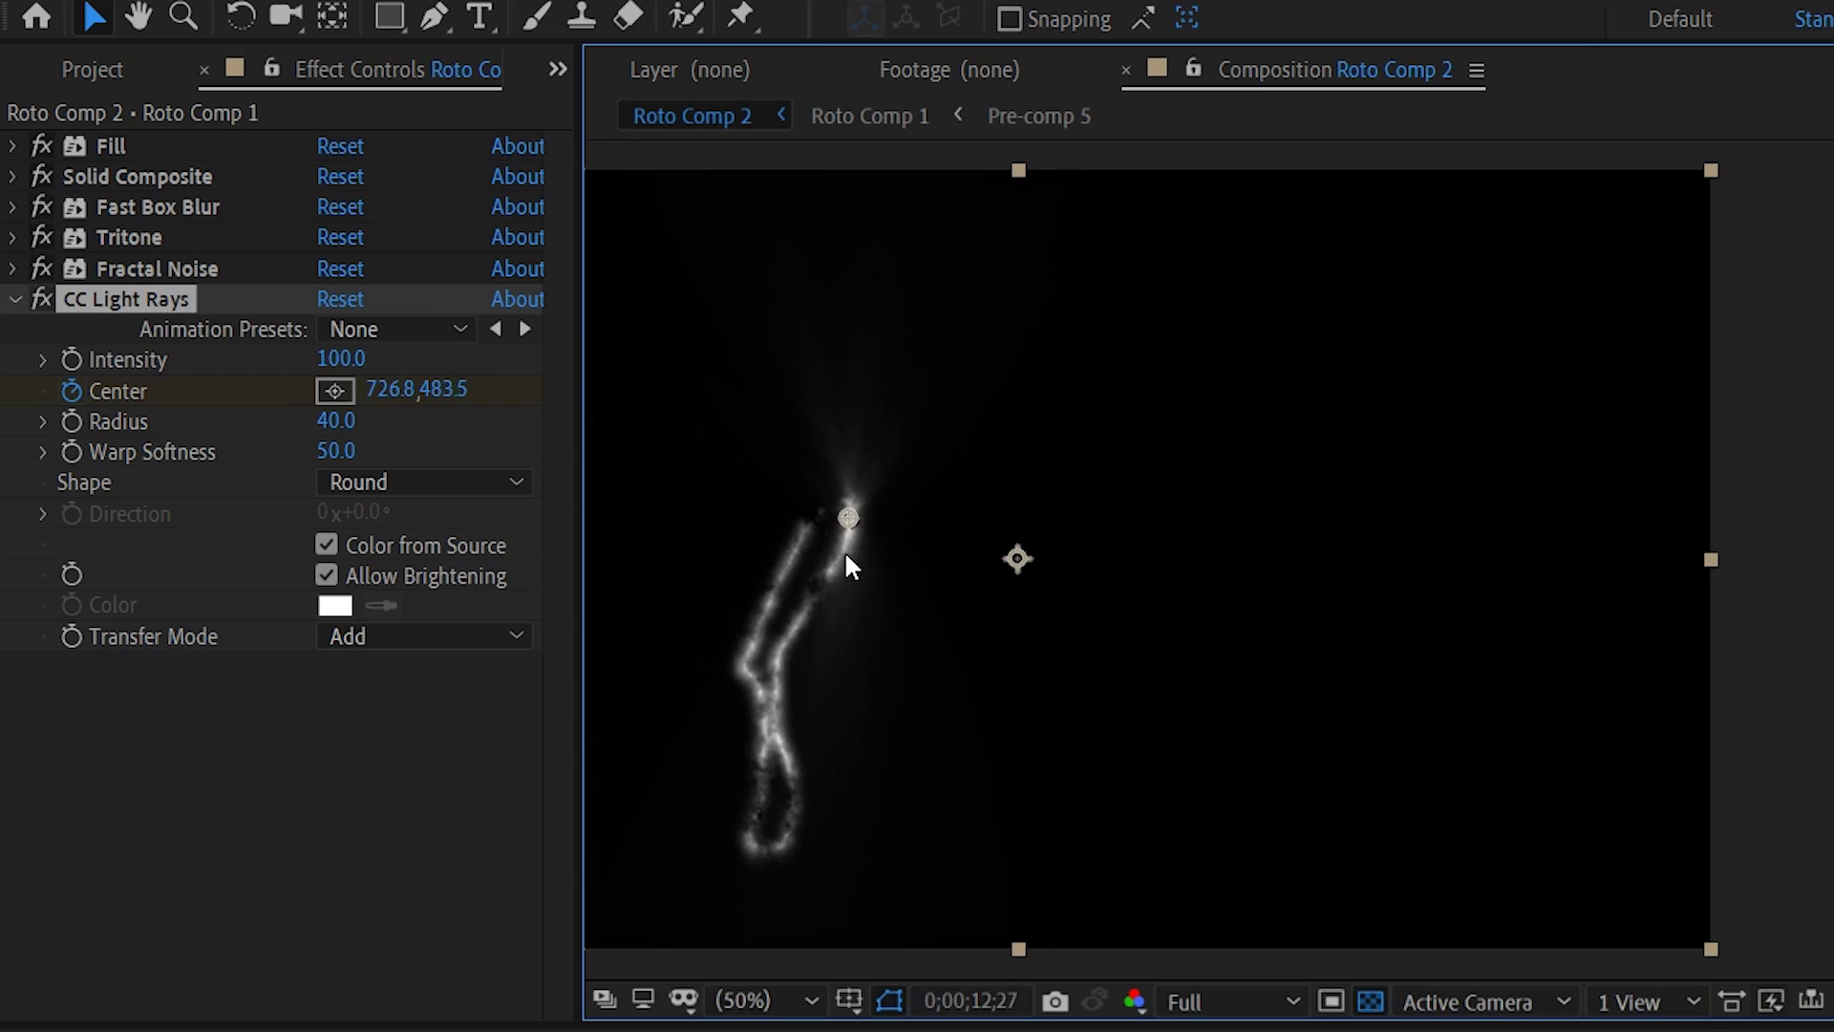
{"action": "key", "text": "Page_Down"}
{"action": "key", "text": "Page_Down"}
{"action": "left_click_drag", "start_coordinate": [346, 427], "coordinate": [472, 440]}
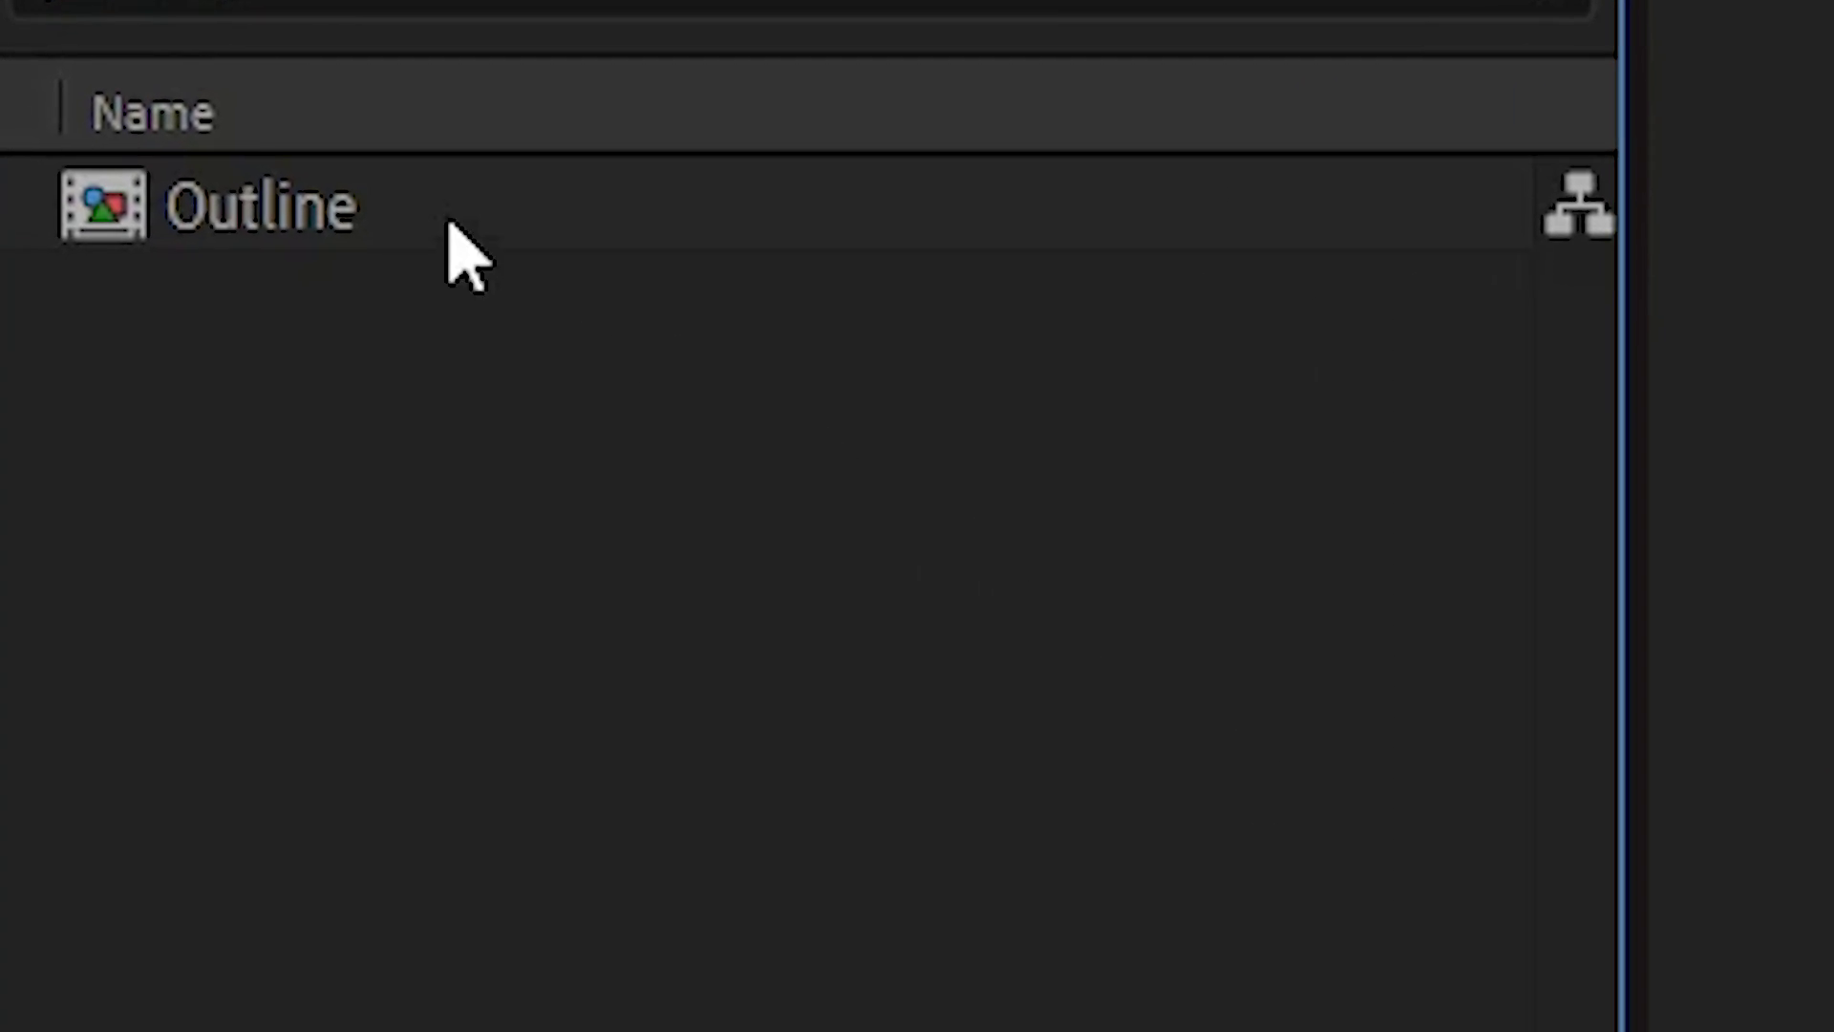
Duplicate the Outline composition and rename the copy as Outline displacement map.
{"action": "left_click", "coordinate": [320, 222]}
{"action": "key", "text": "ctrl+d"}
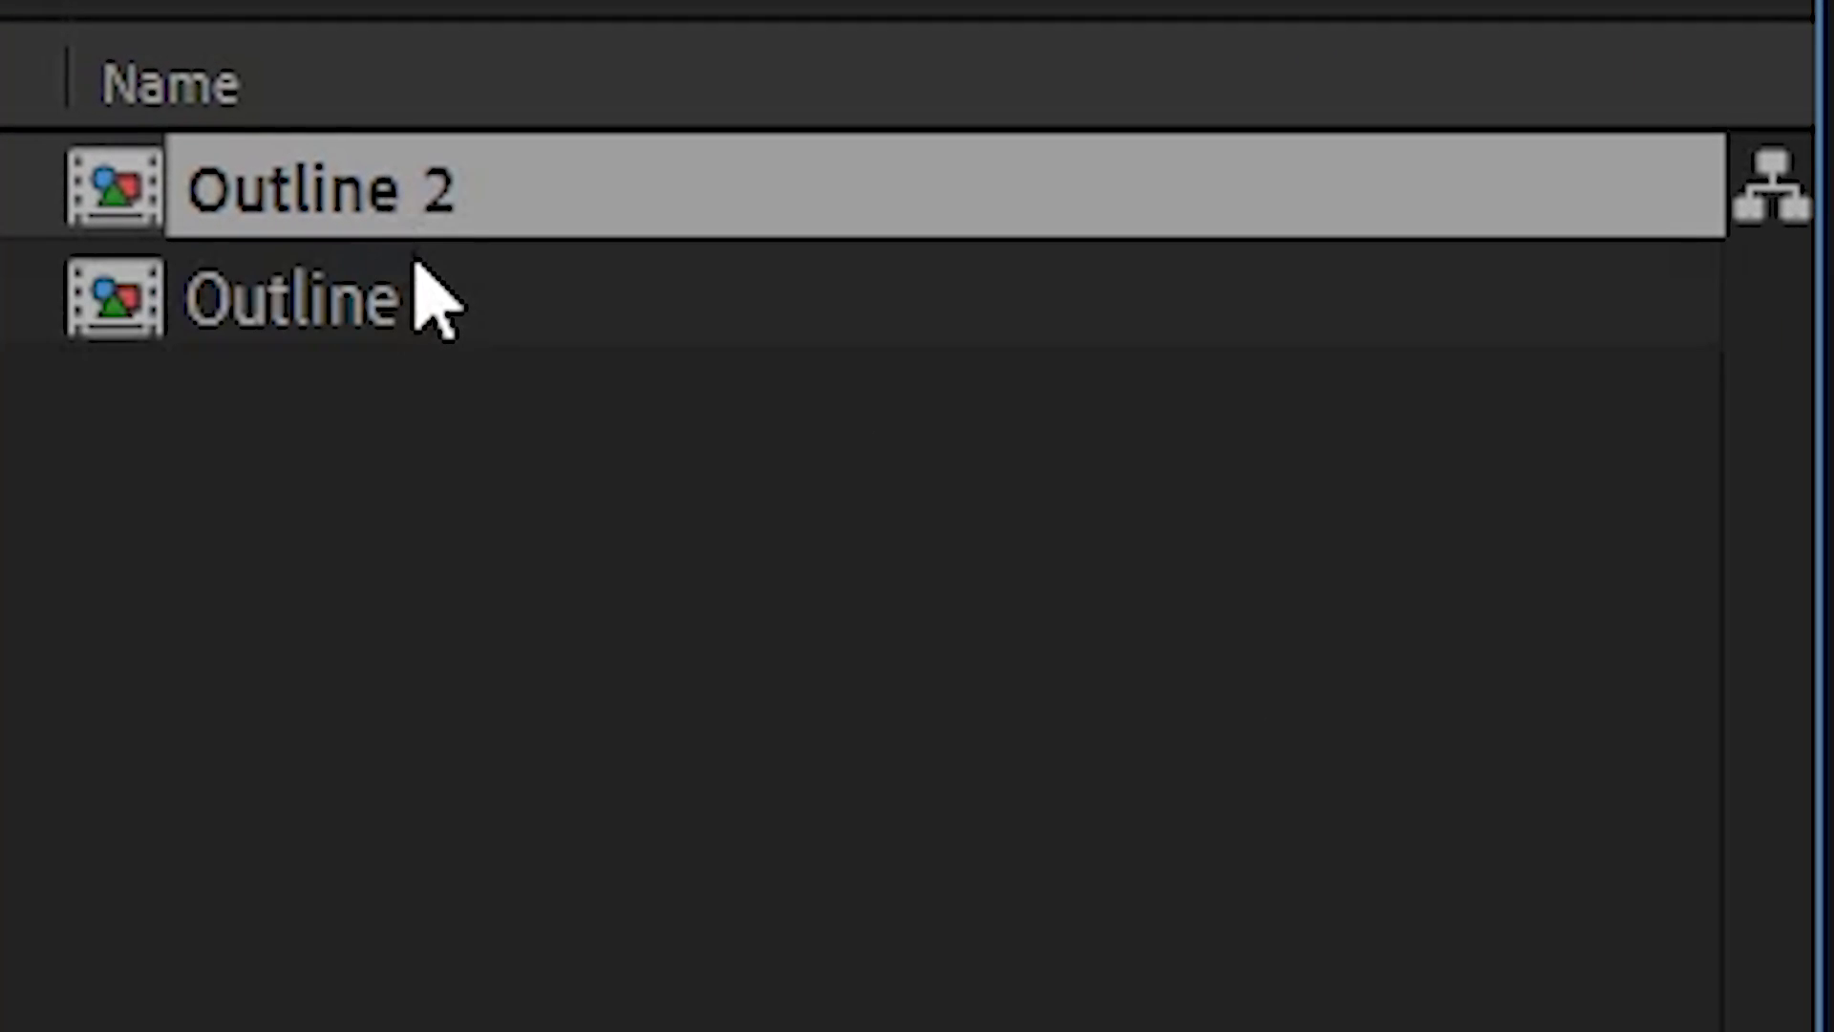
{"action": "key", "text": "Return"}
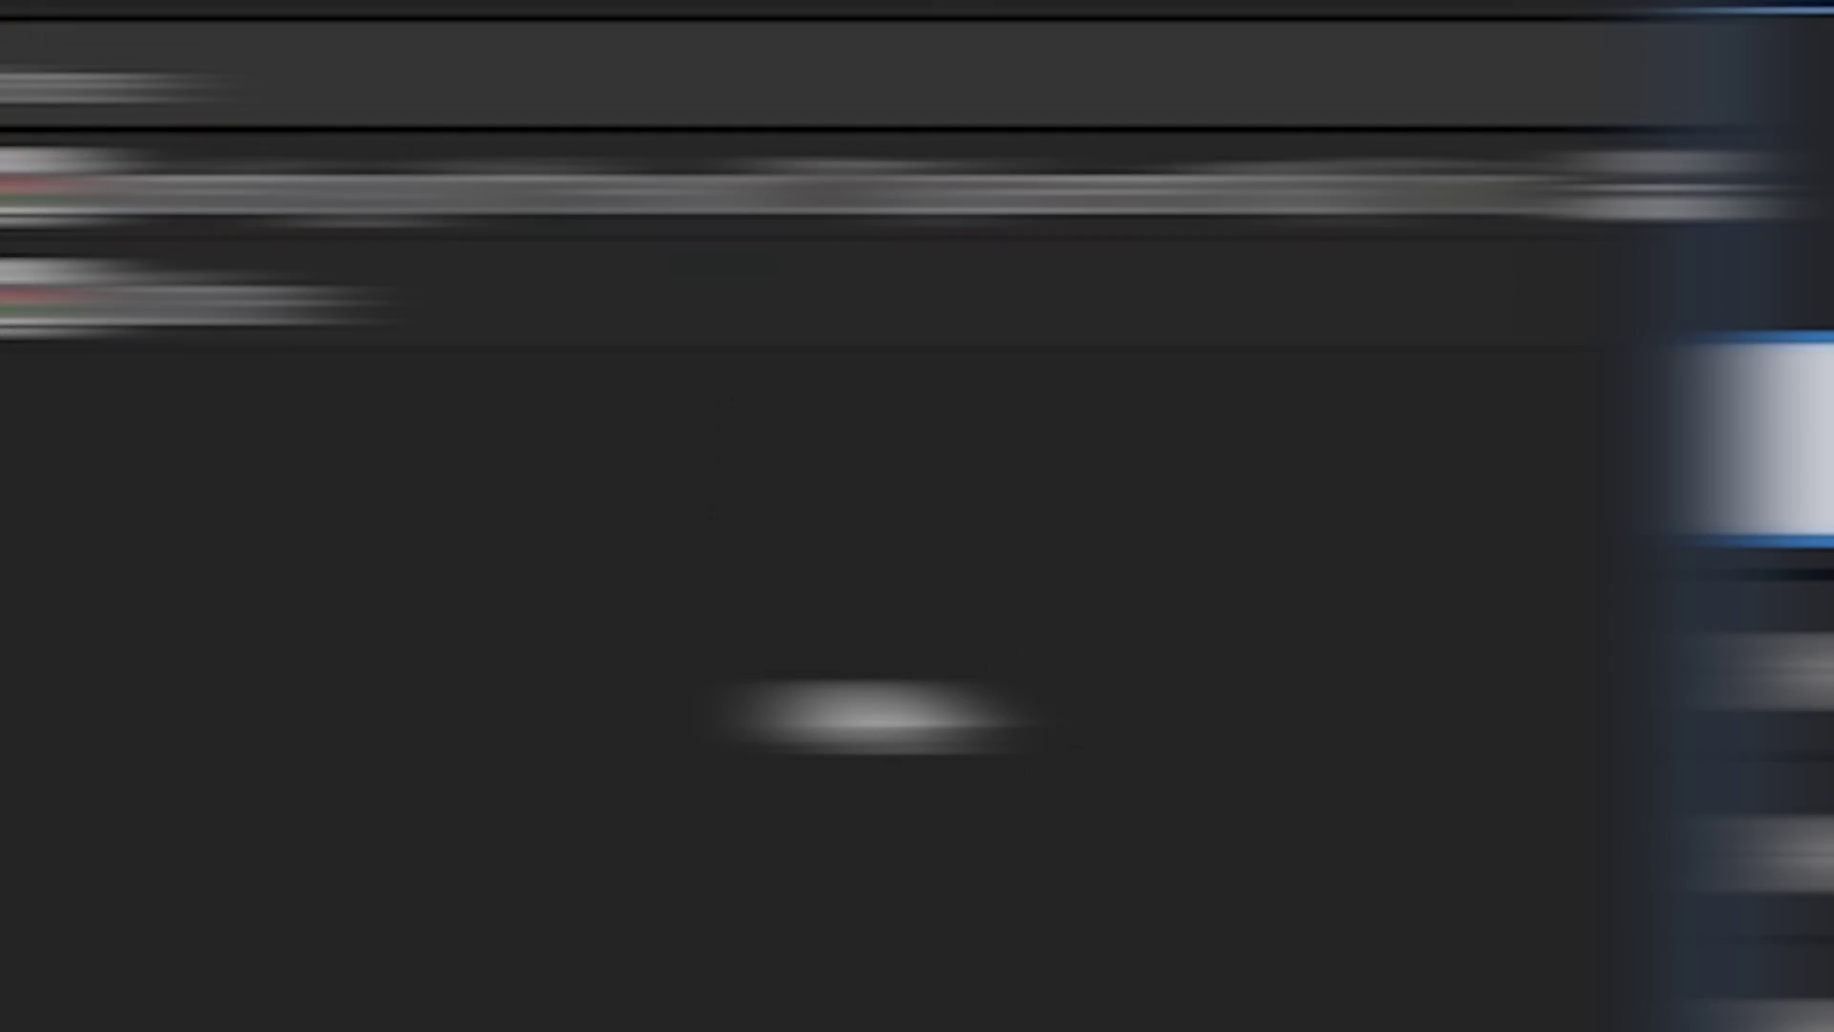
Apply Tint to the adjustment layer in Outline displacement map and map black to 50% grey (808080).
{"action": "type", "text": "Tint"}
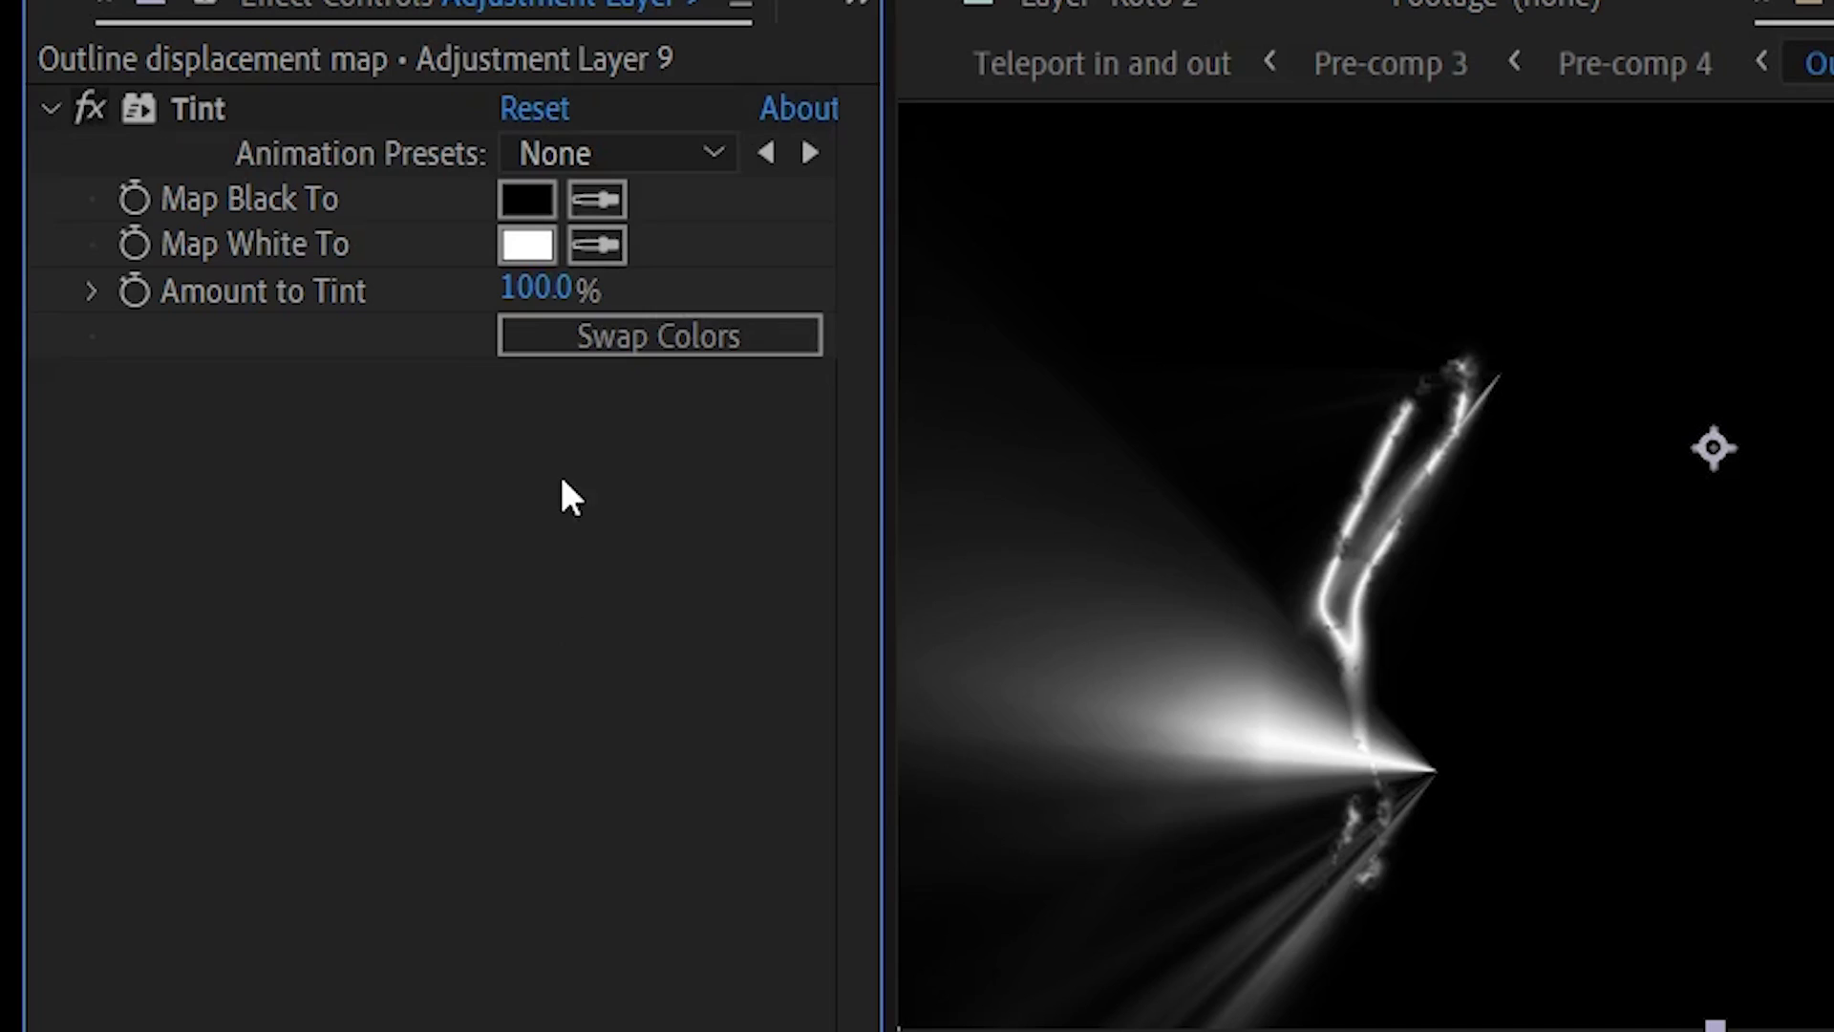
{"action": "left_click", "coordinate": [526, 199]}
{"action": "type", "text": "50"}
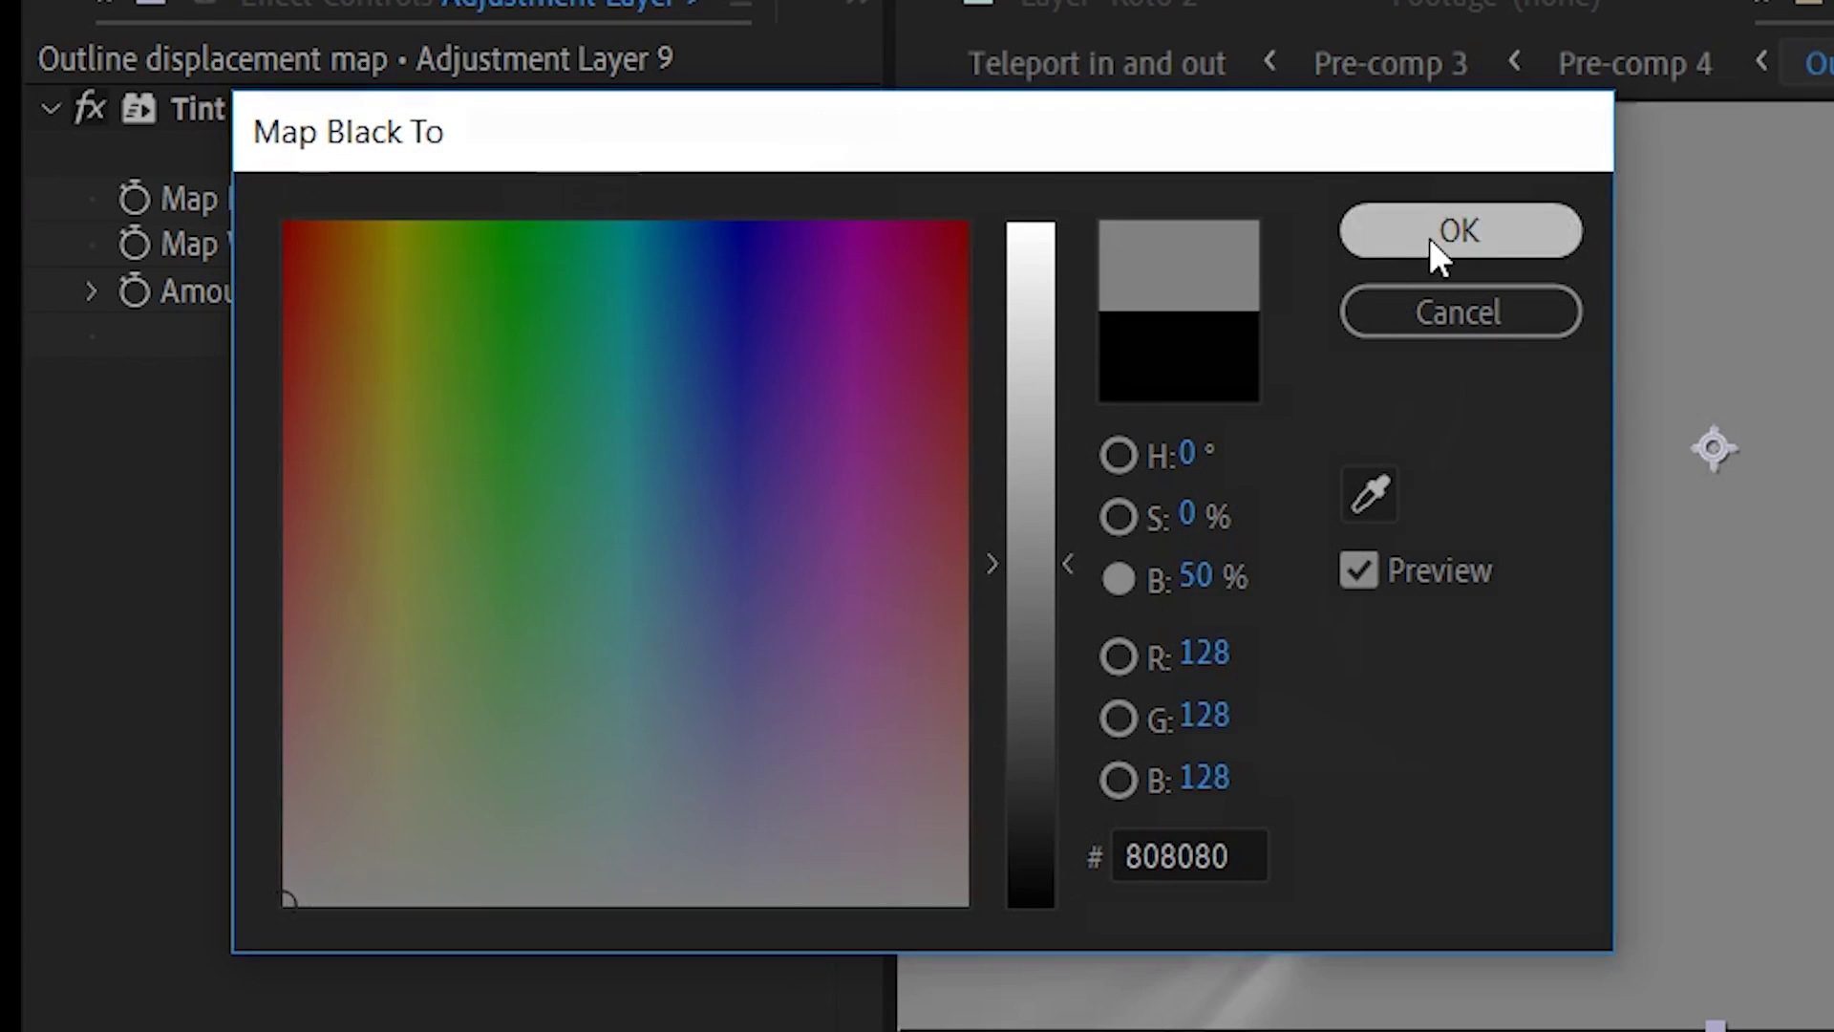
{"action": "left_click", "coordinate": [1404, 230]}
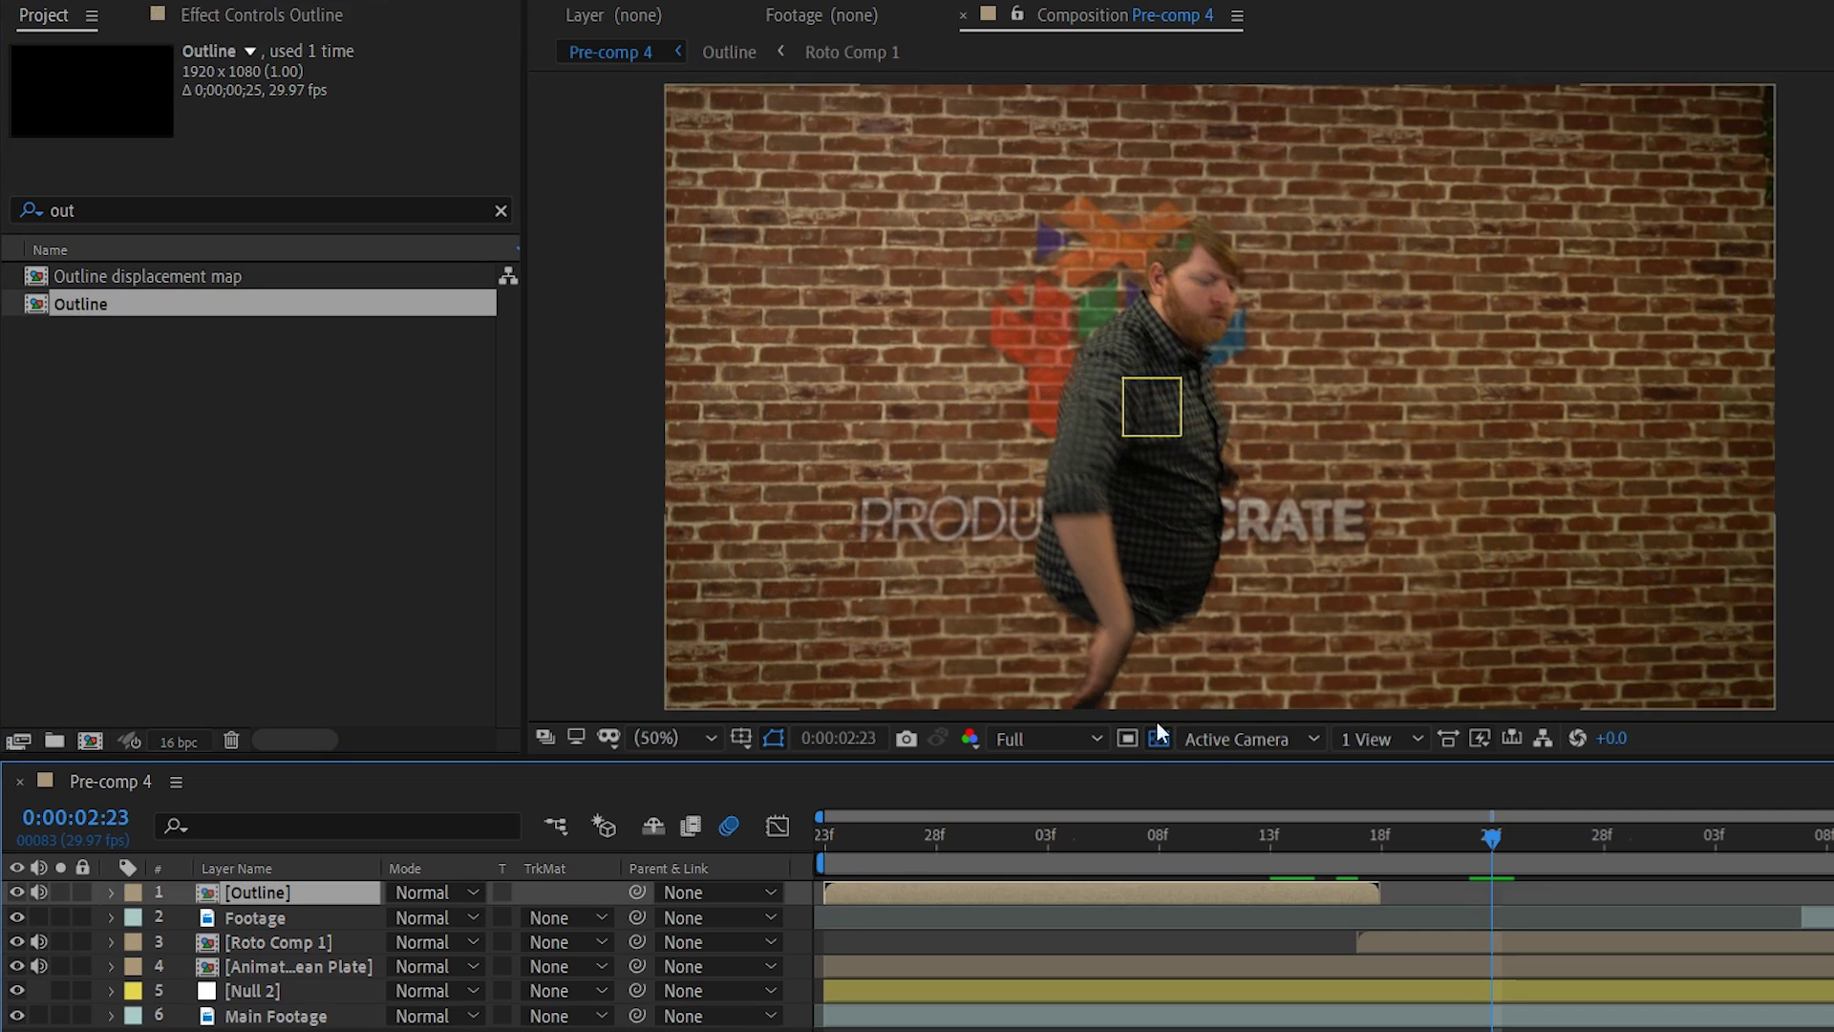
Align the Outline layer's start with Roto Comp 1, using Add blending and placing it beneath that layer.
{"action": "left_click_drag", "start_coordinate": [921, 890], "coordinate": [1414, 900]}
{"action": "left_click", "coordinate": [468, 892]}
{"action": "left_click", "coordinate": [504, 373]}
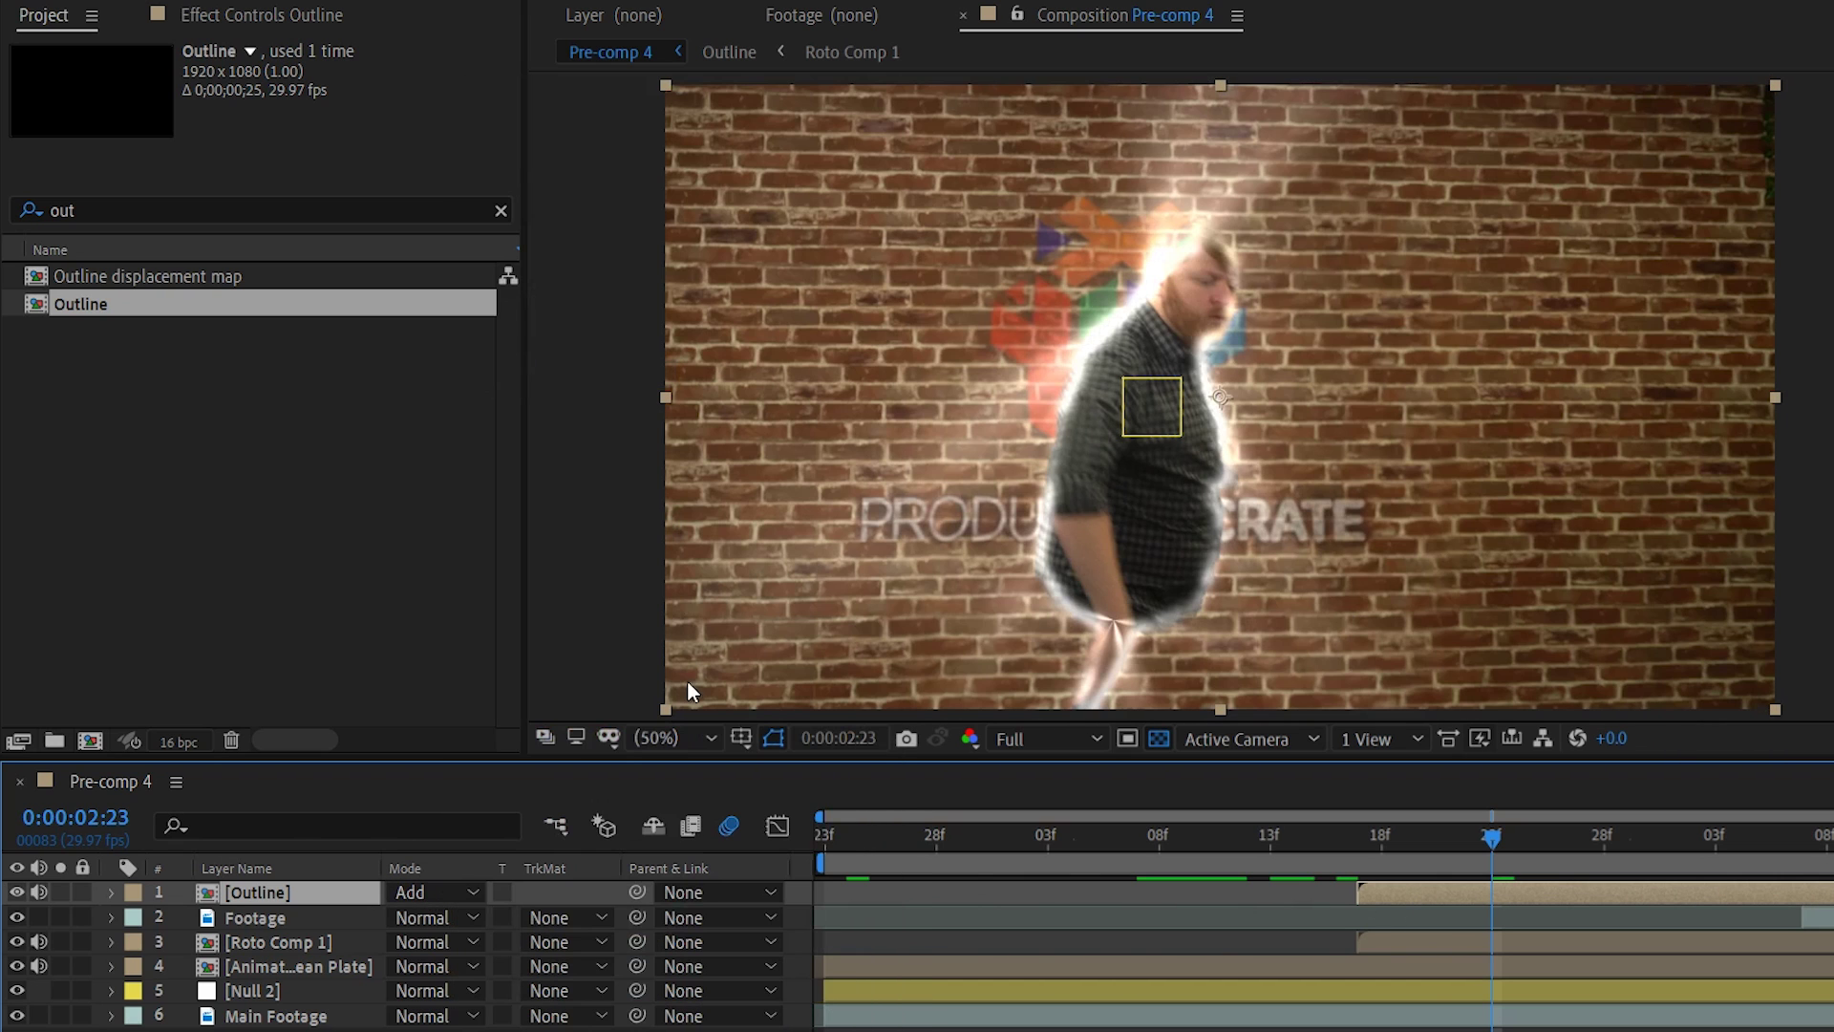
{"action": "mouse_move", "coordinate": [304, 953]}
{"action": "left_mouse_down"}
{"action": "mouse_move", "coordinate": [279, 903]}
{"action": "mouse_move", "coordinate": [278, 943]}
{"action": "left_mouse_up"}
{"action": "scroll", "coordinate": [1398, 413], "scroll_direction": "up", "scroll_amount": 3}
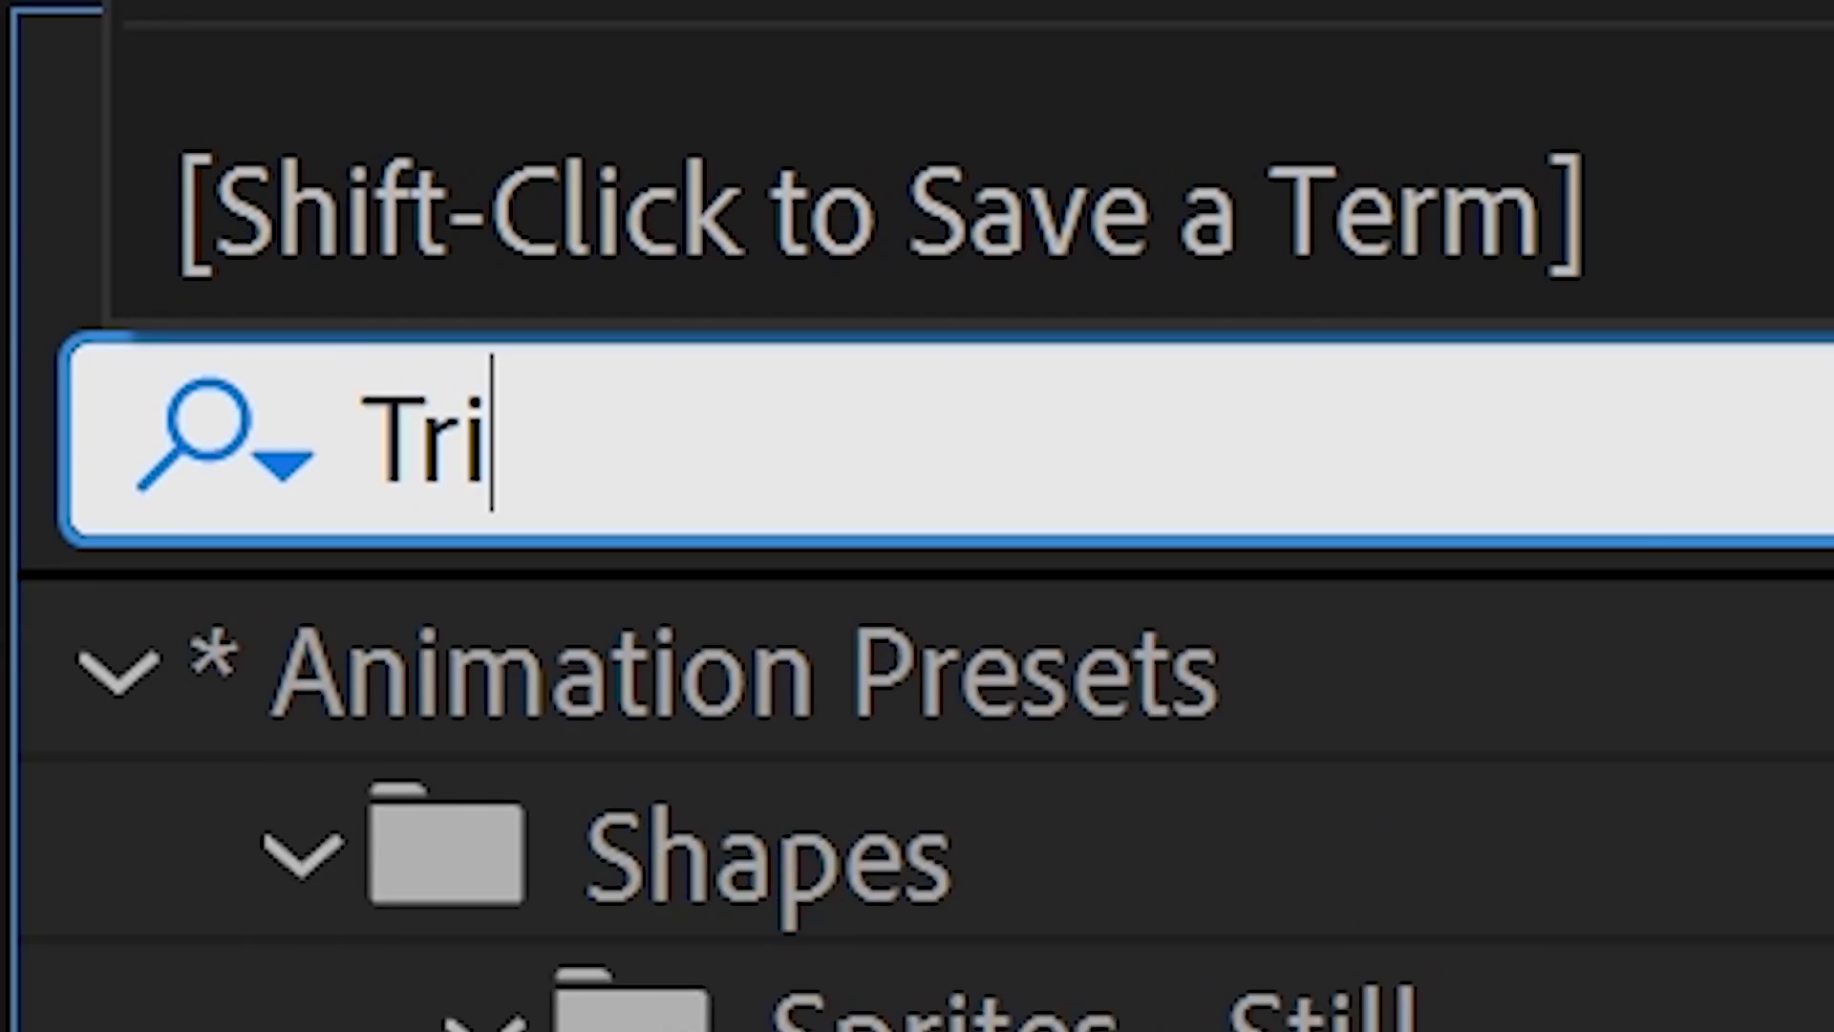
Apply Tritone to the Outline layer with light cyan highlights and bright blue midtones.
{"action": "type", "text": "tone"}
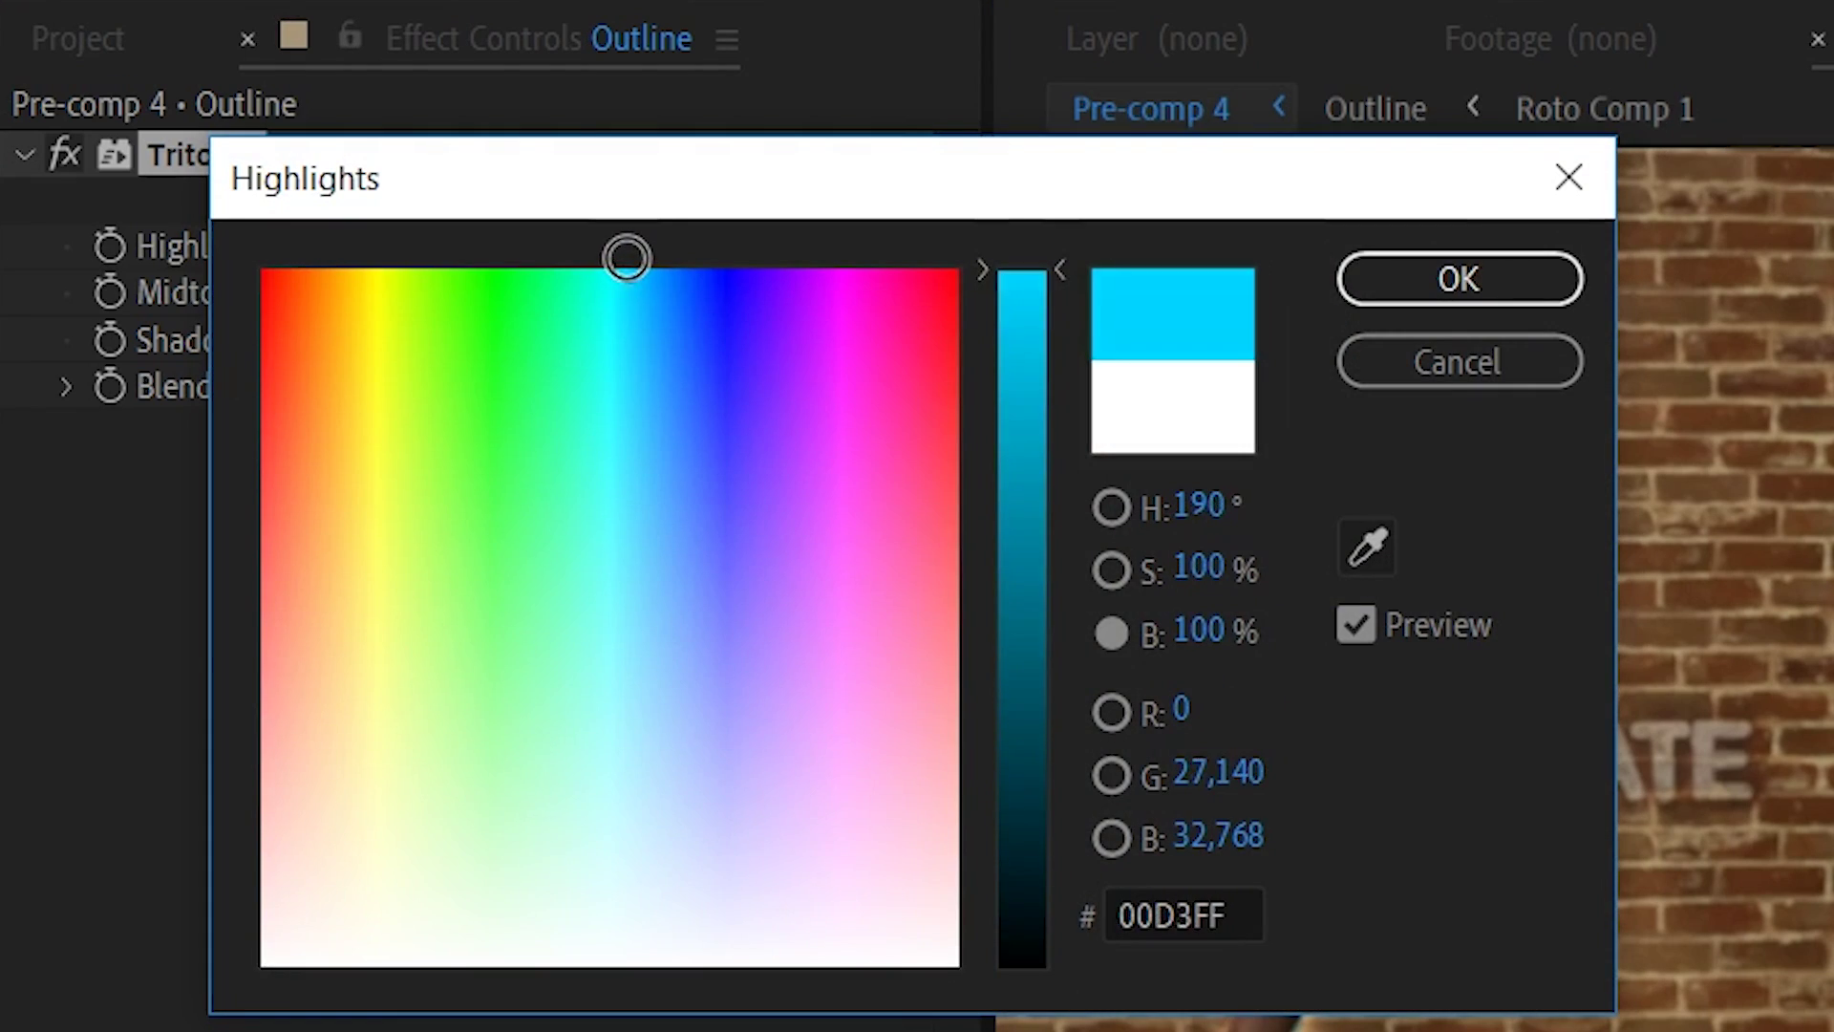
{"action": "left_click", "coordinate": [627, 439]}
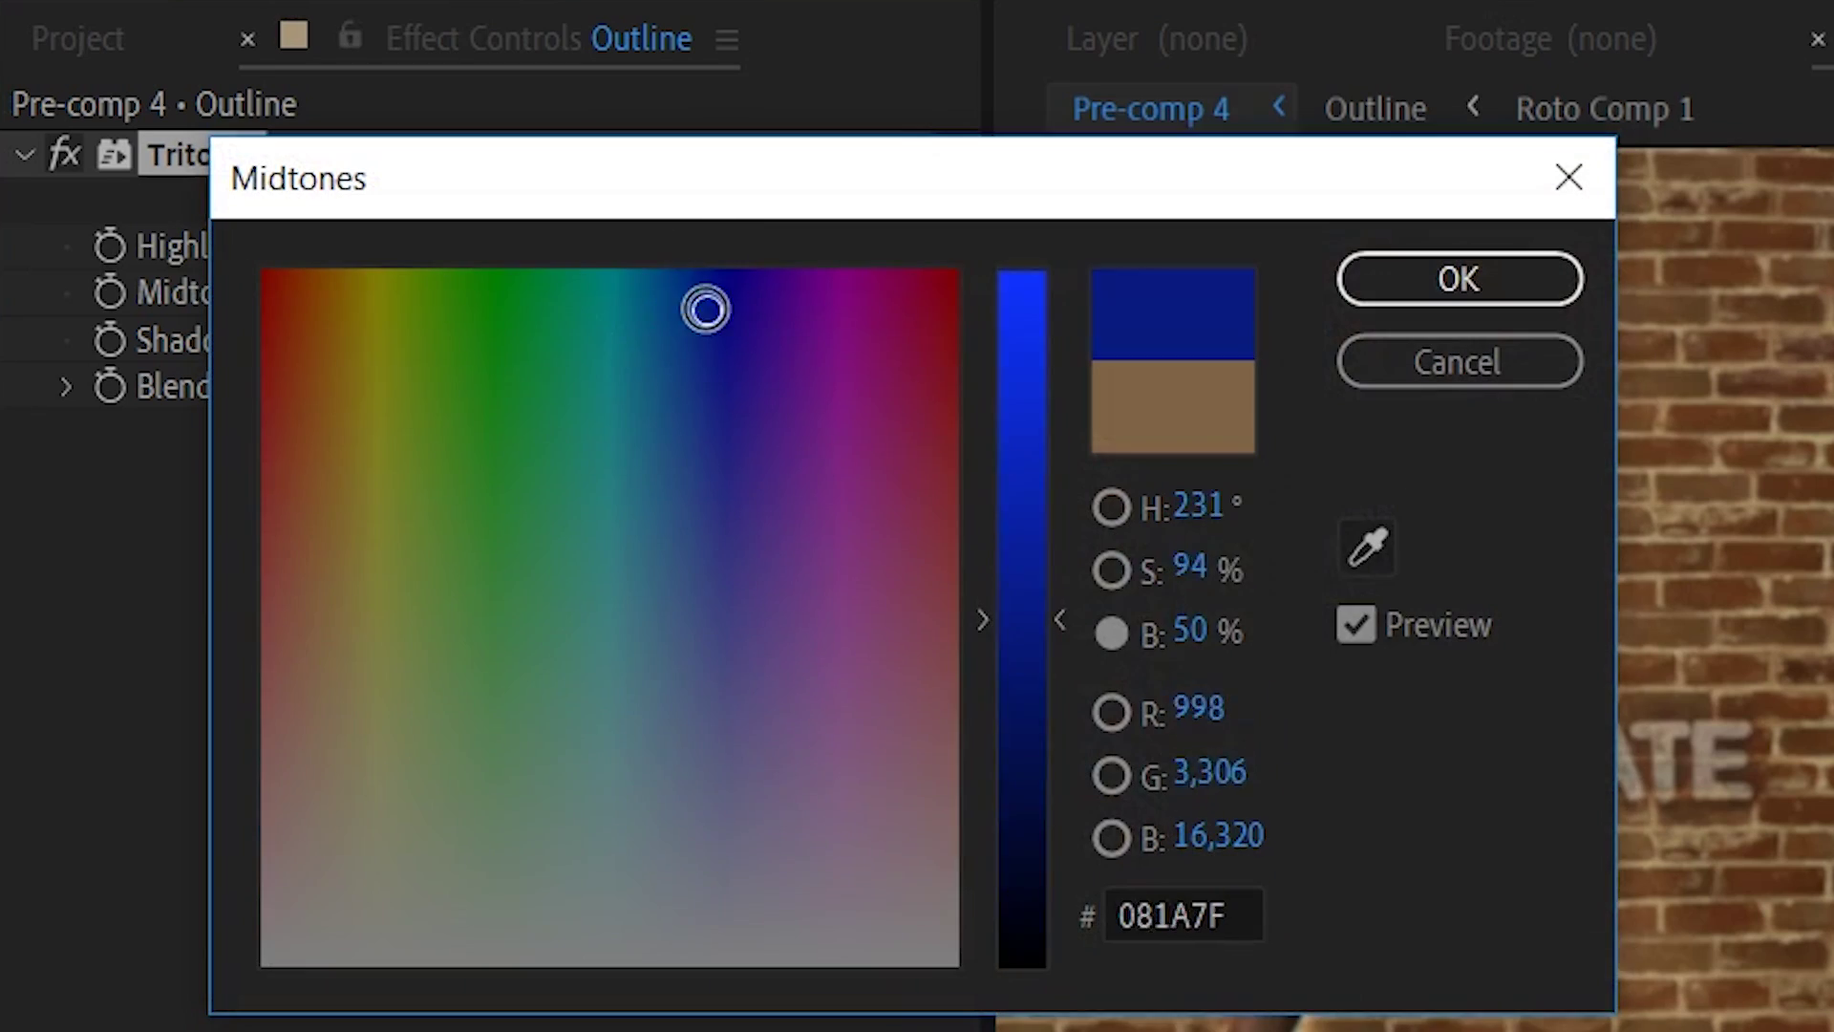
{"action": "left_click", "coordinate": [678, 270]}
{"action": "key", "text": "Return"}
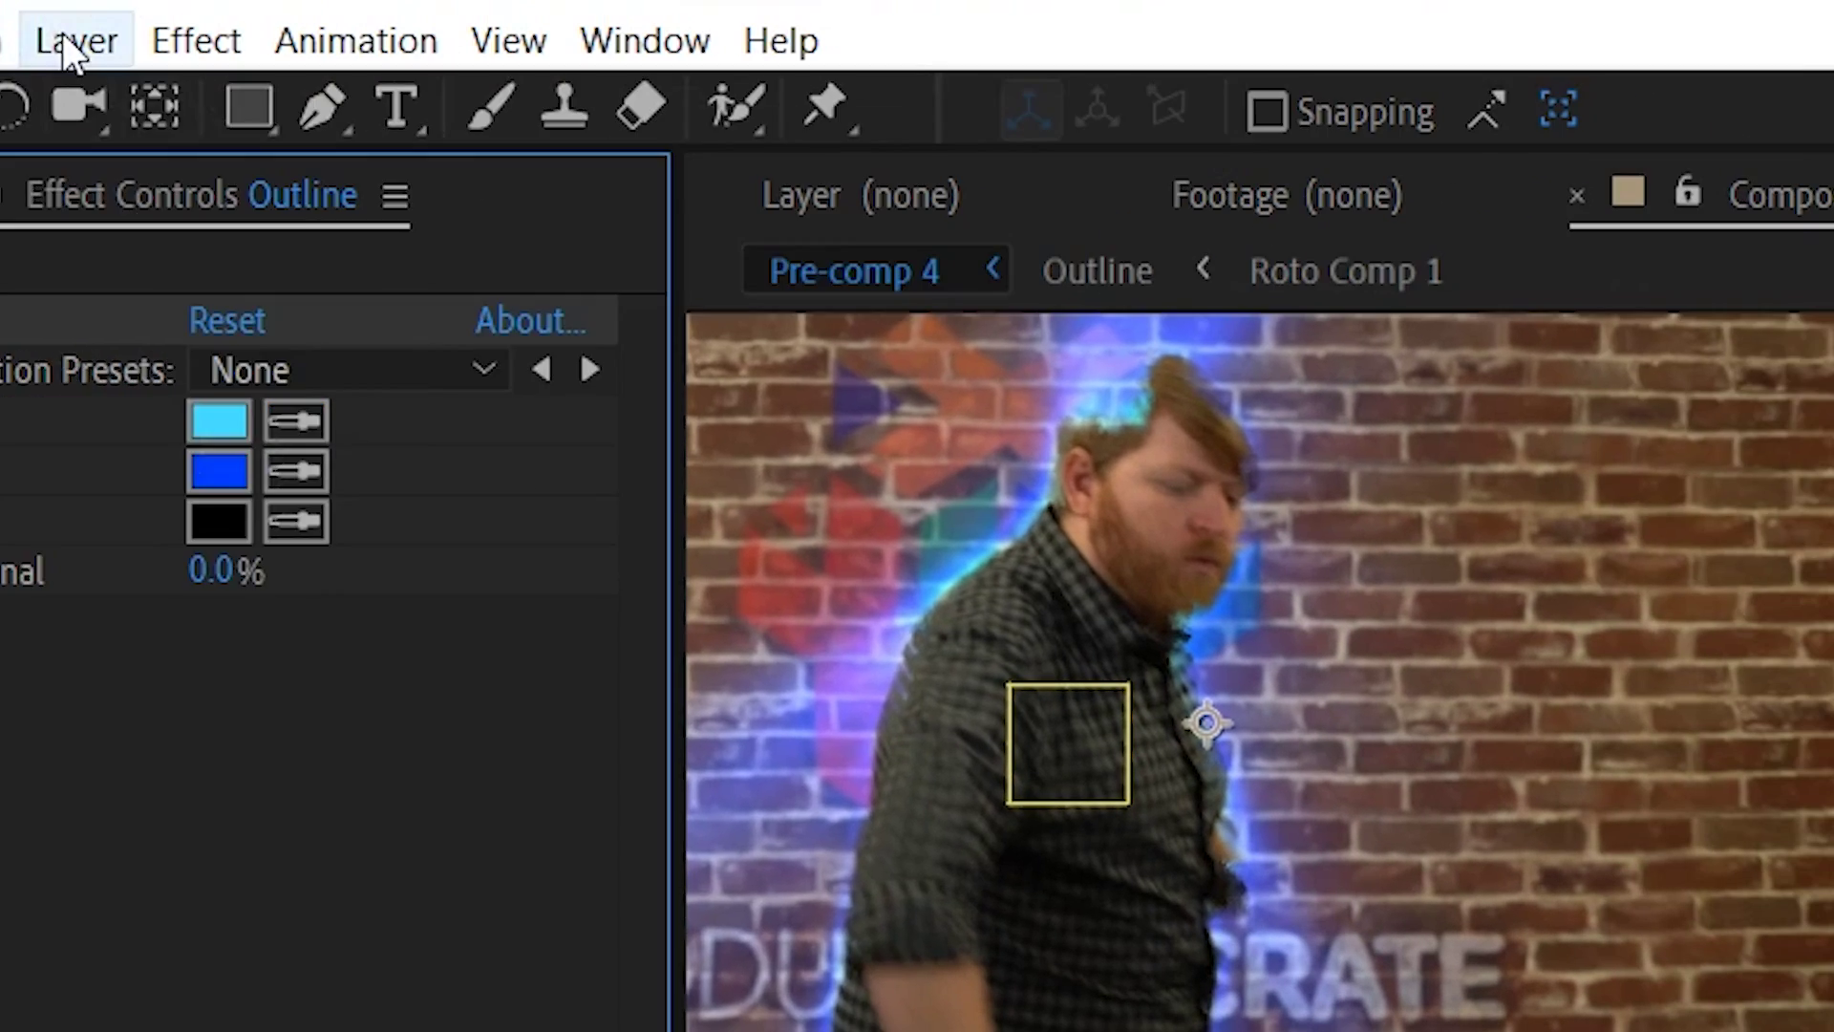
Create an adjustment layer beneath the Outline layer and apply the Displacement Map effect to it.
{"action": "left_click", "coordinate": [69, 36]}
{"action": "mouse_move", "coordinate": [459, 103]}
{"action": "left_click", "coordinate": [1379, 389]}
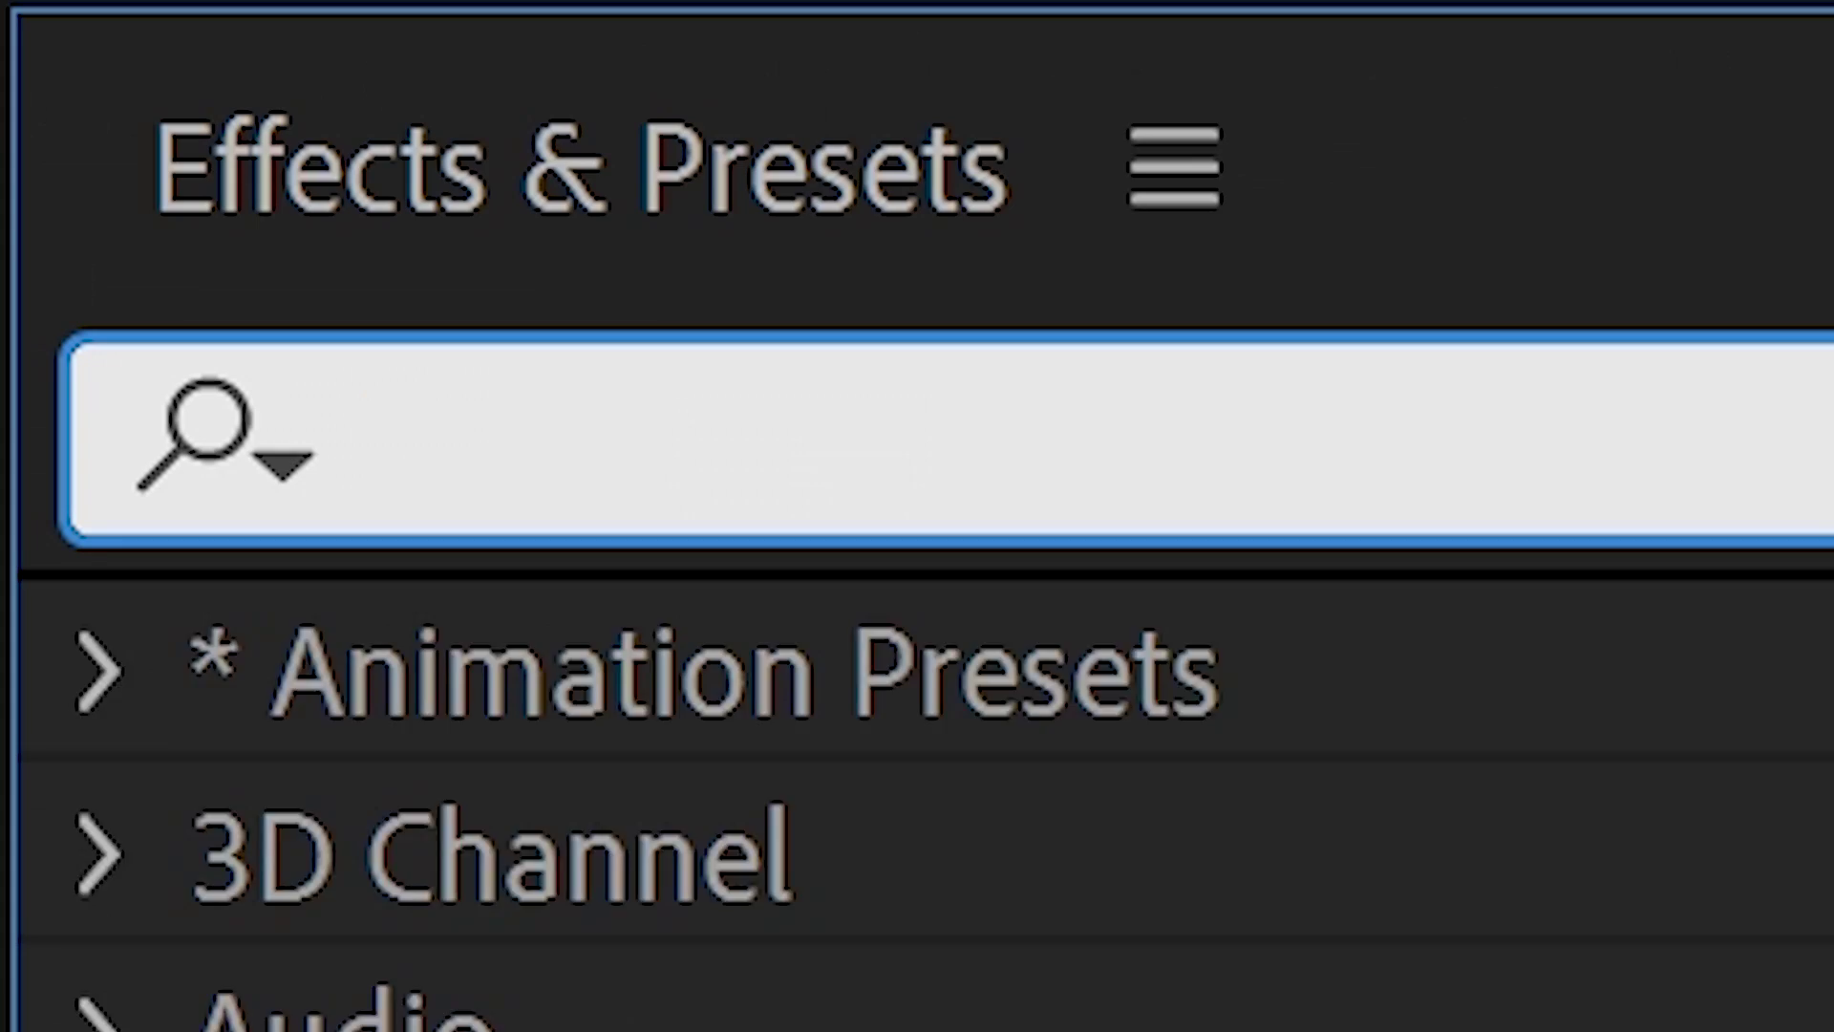
{"action": "type", "text": "Displacement Ma"}
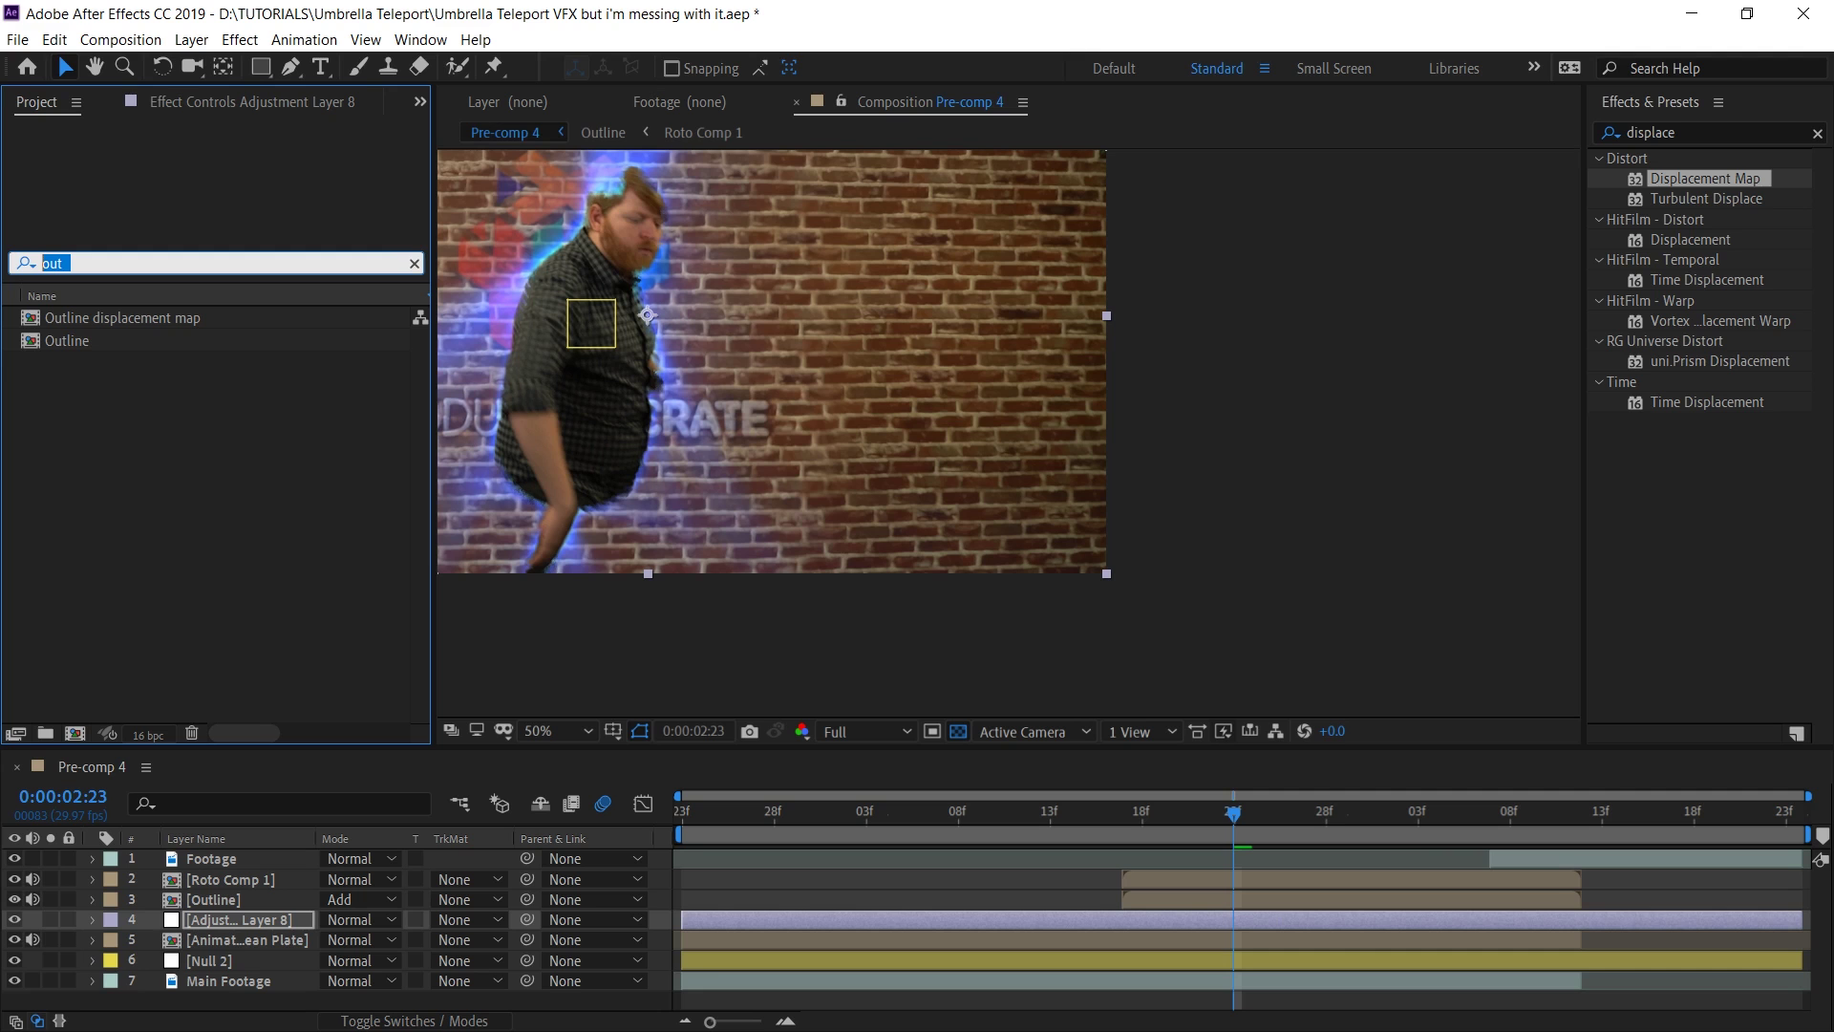
Add the Outline displacement map composition below Main Footage in Pre-comp 4 and hide it.
{"action": "left_click", "coordinate": [162, 315]}
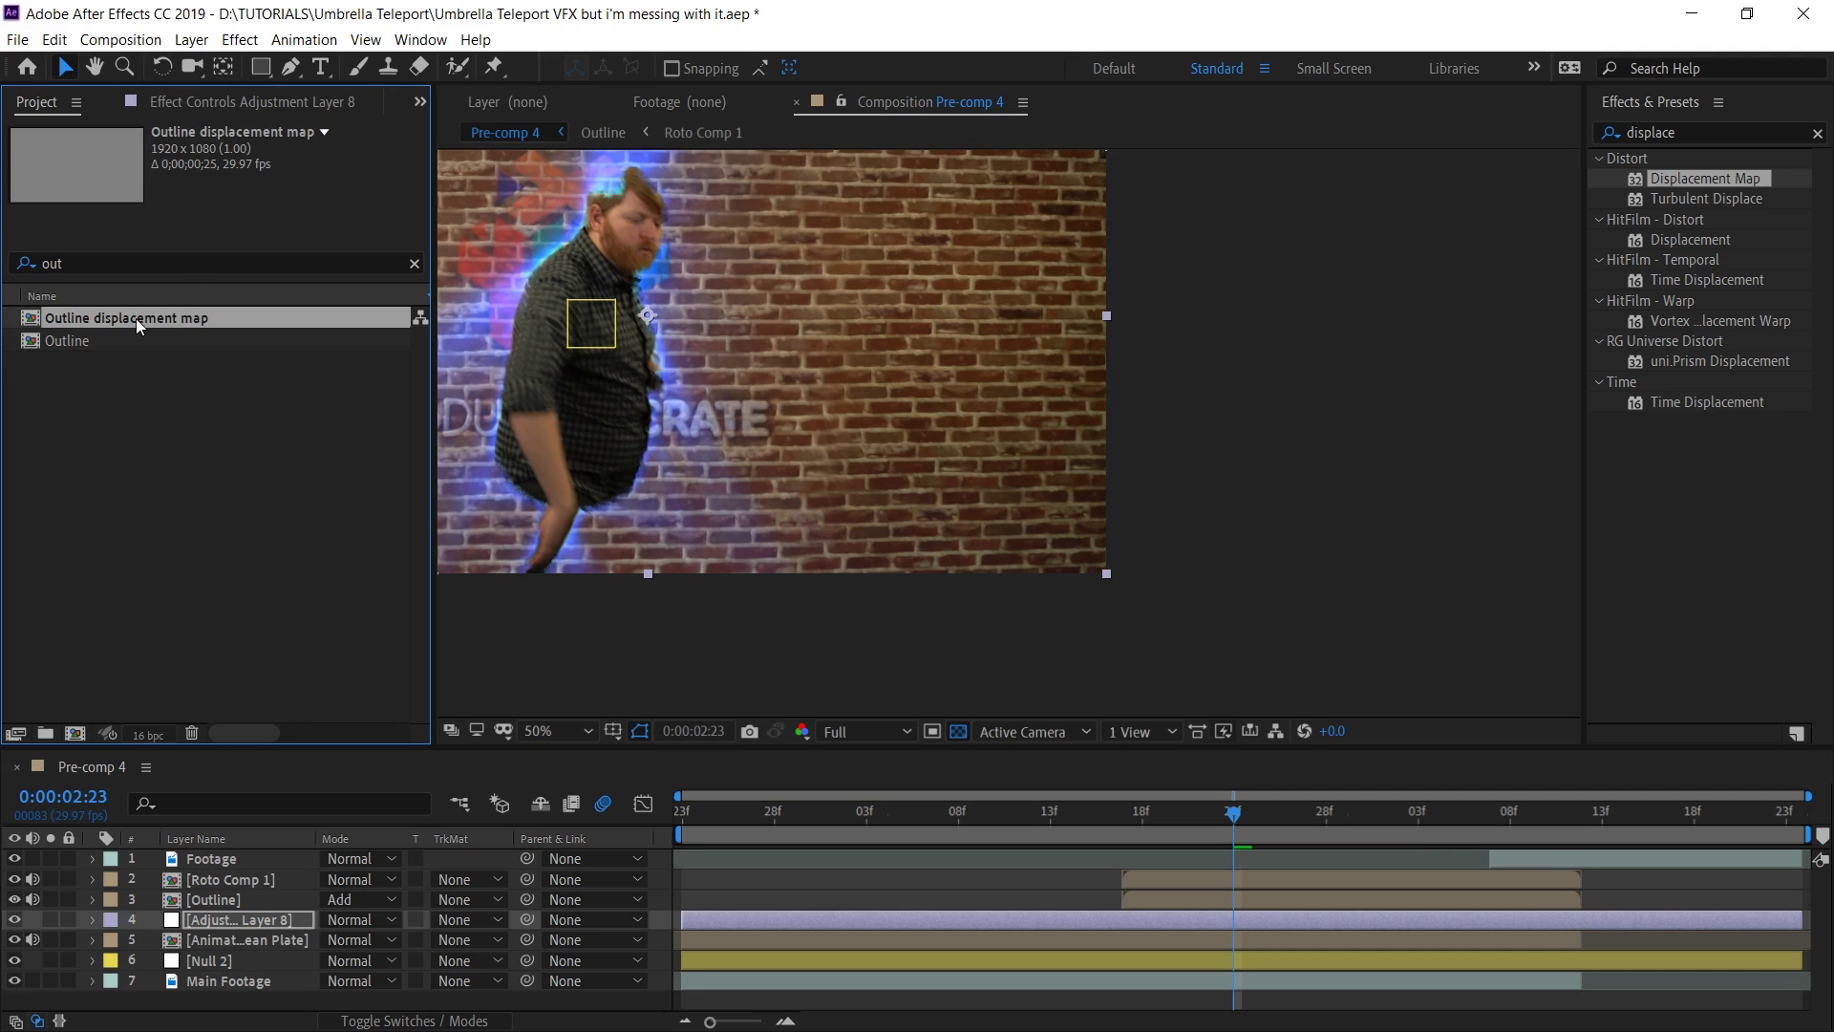
{"action": "left_click_drag", "start_coordinate": [275, 997], "coordinate": [275, 998]}
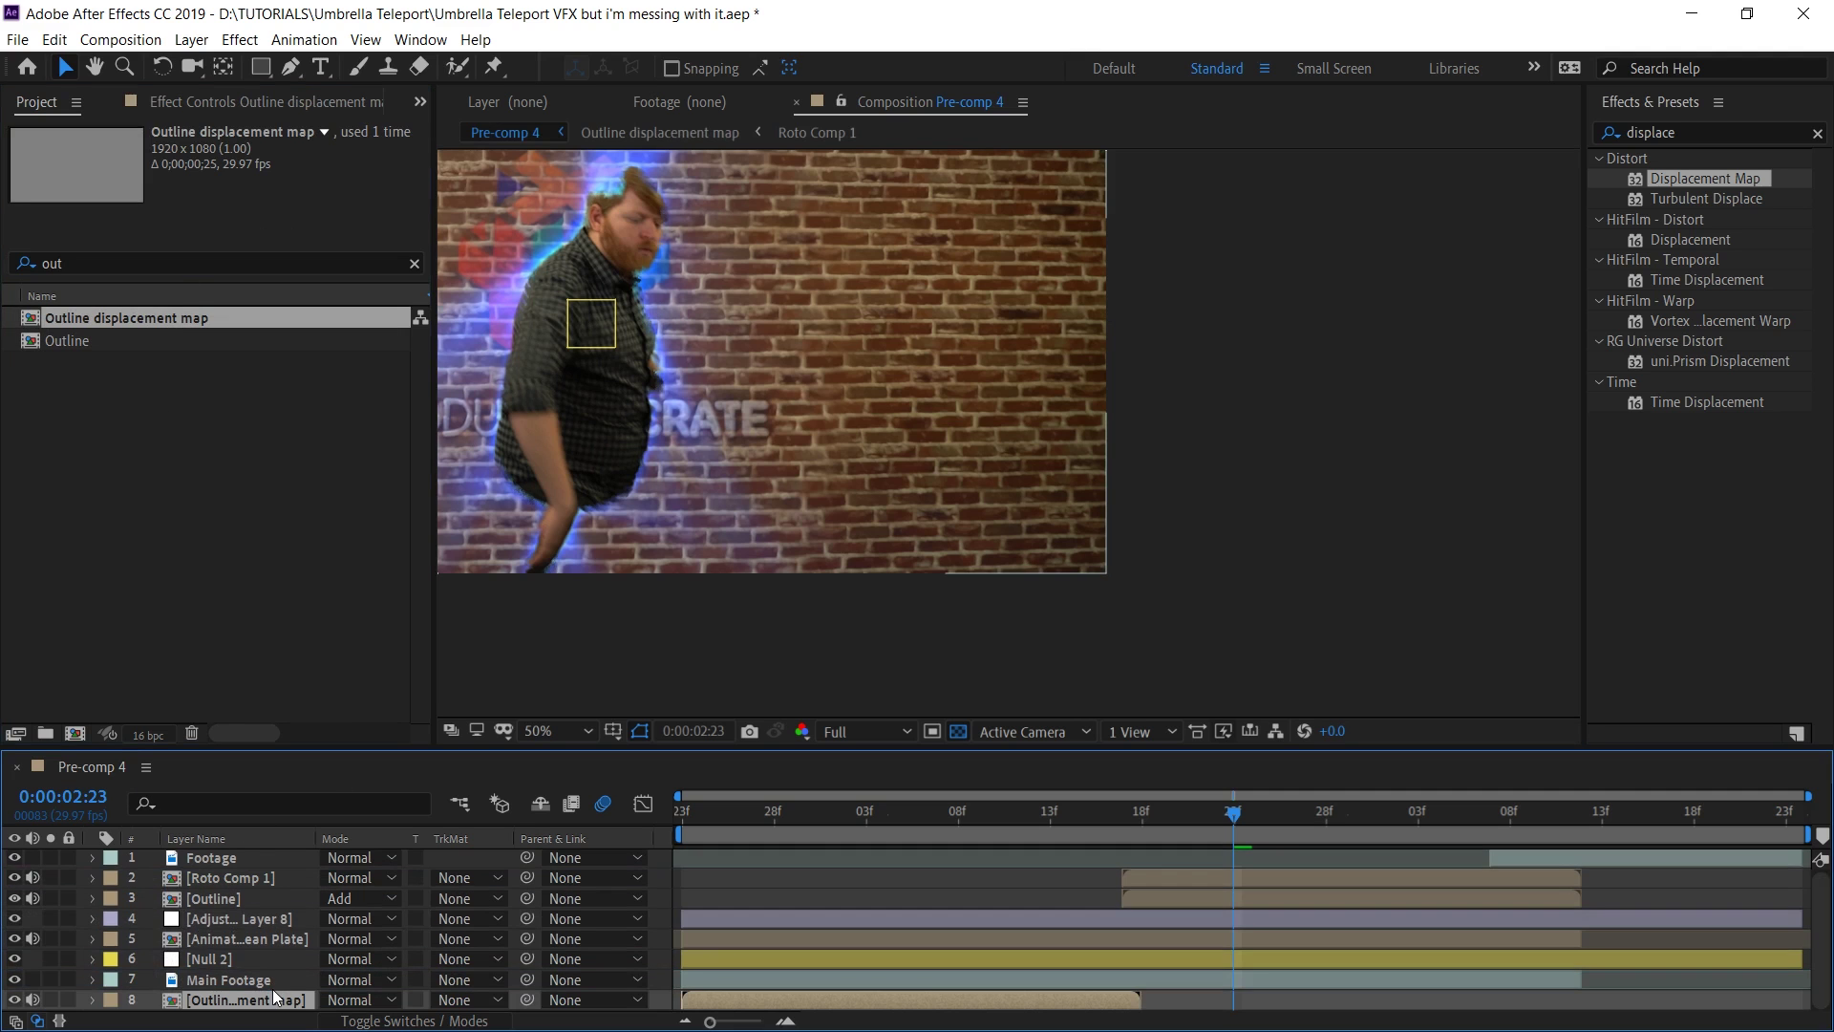
{"action": "left_click", "coordinate": [13, 1000]}
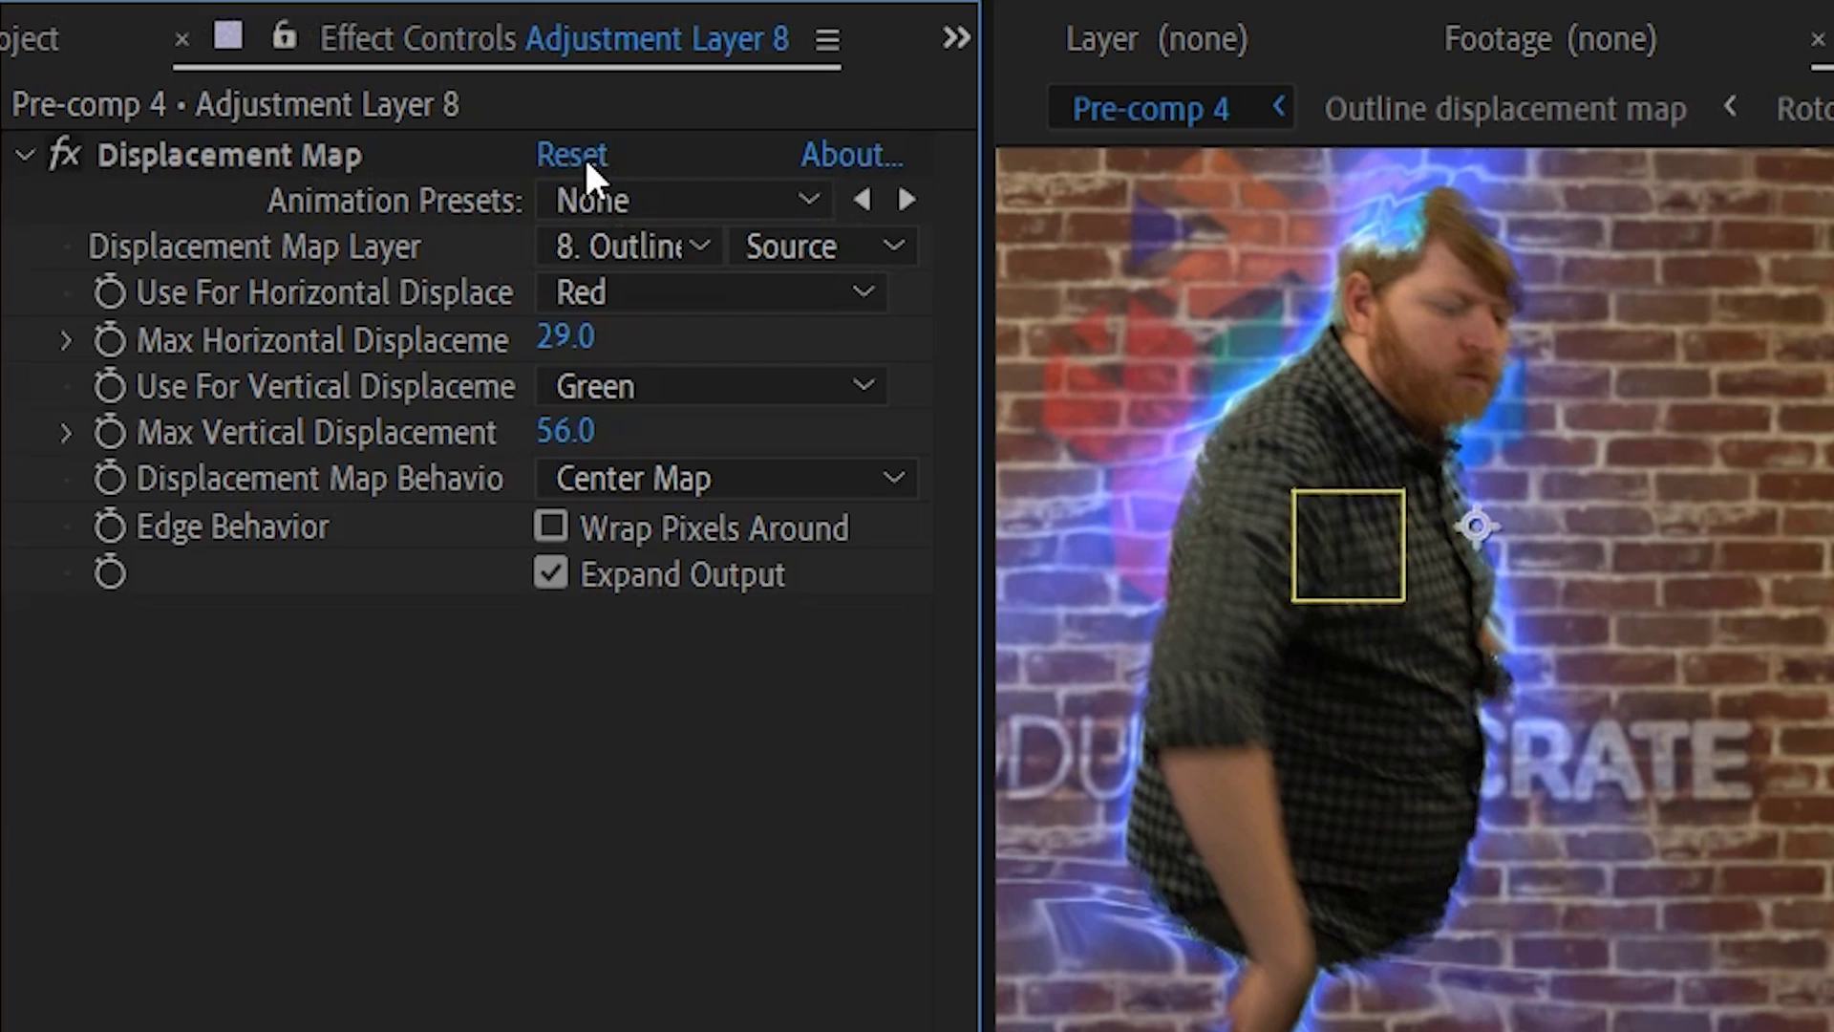
Reset the Displacement Map effect, use the Outline displacement map layer as its source and increase the maximum horizontal and vertical displacement.
{"action": "left_click", "coordinate": [583, 155]}
{"action": "left_click", "coordinate": [634, 251]}
{"action": "left_click", "coordinate": [707, 741]}
{"action": "left_click_drag", "start_coordinate": [566, 339], "coordinate": [646, 344]}
{"action": "left_click_drag", "start_coordinate": [573, 428], "coordinate": [653, 414]}
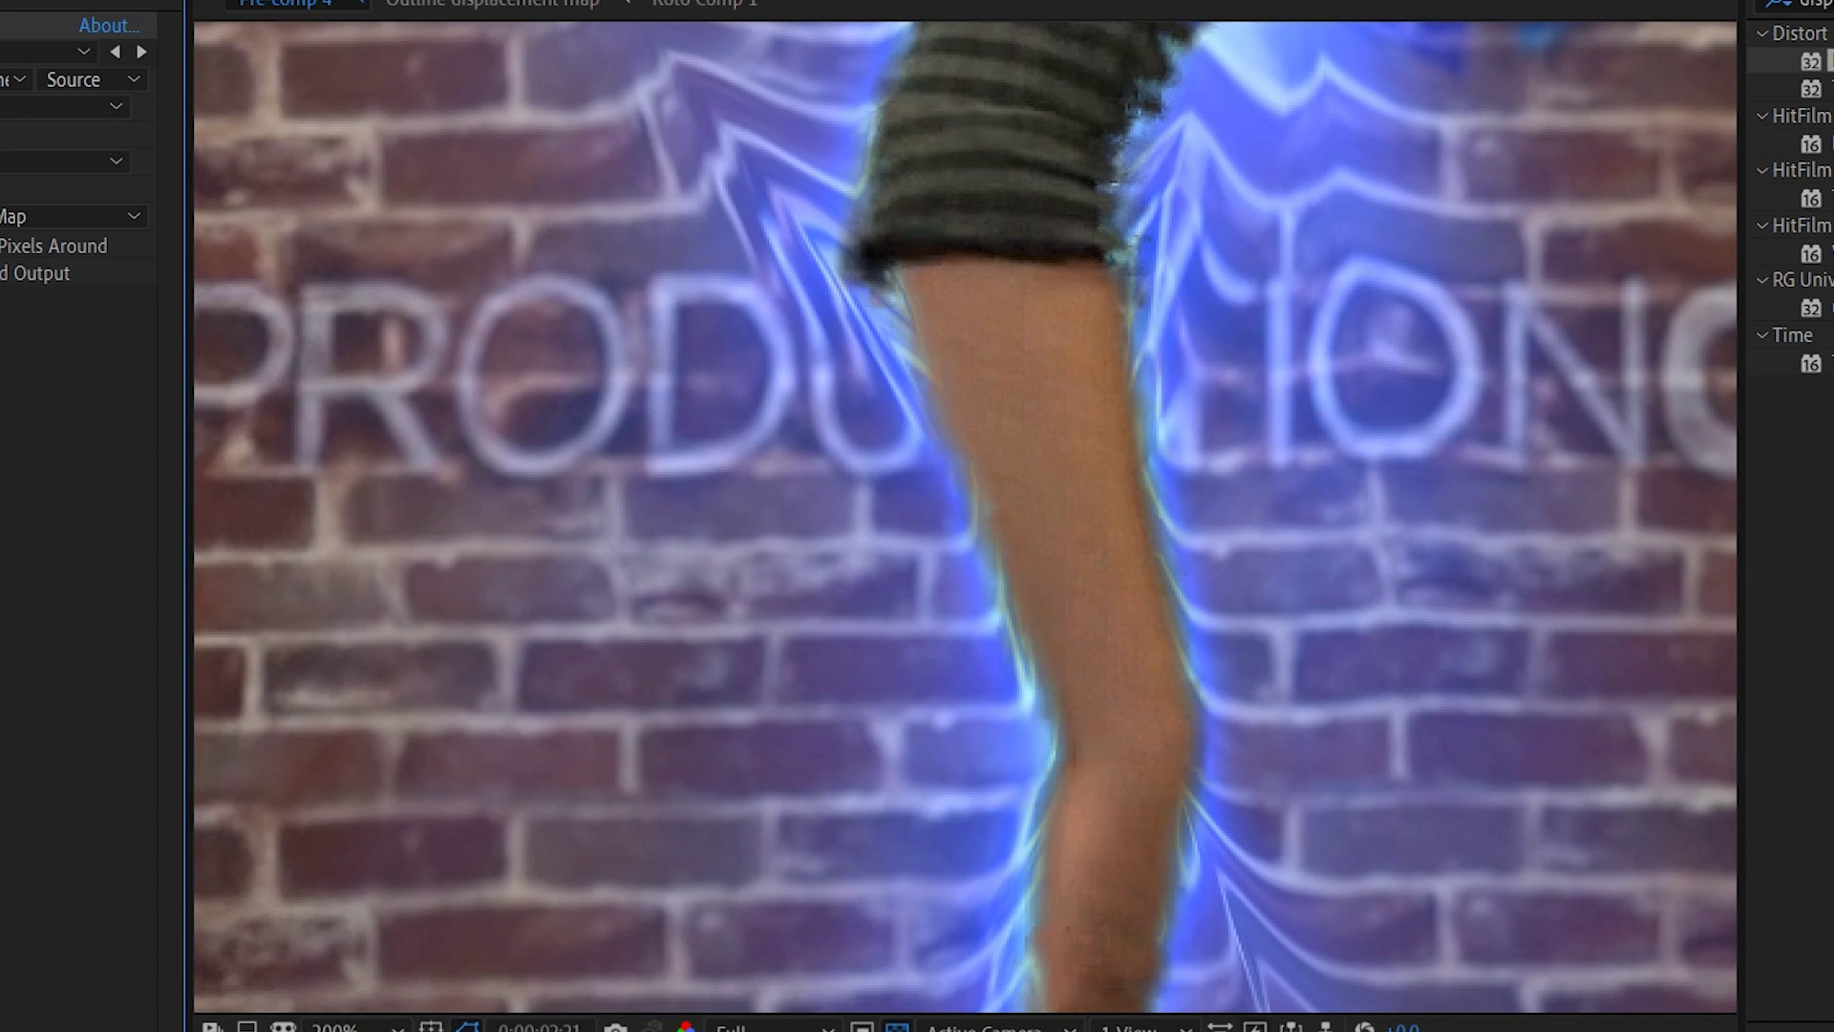
{"action": "left_click_drag", "start_coordinate": [10, 129], "coordinate": [53, 129]}
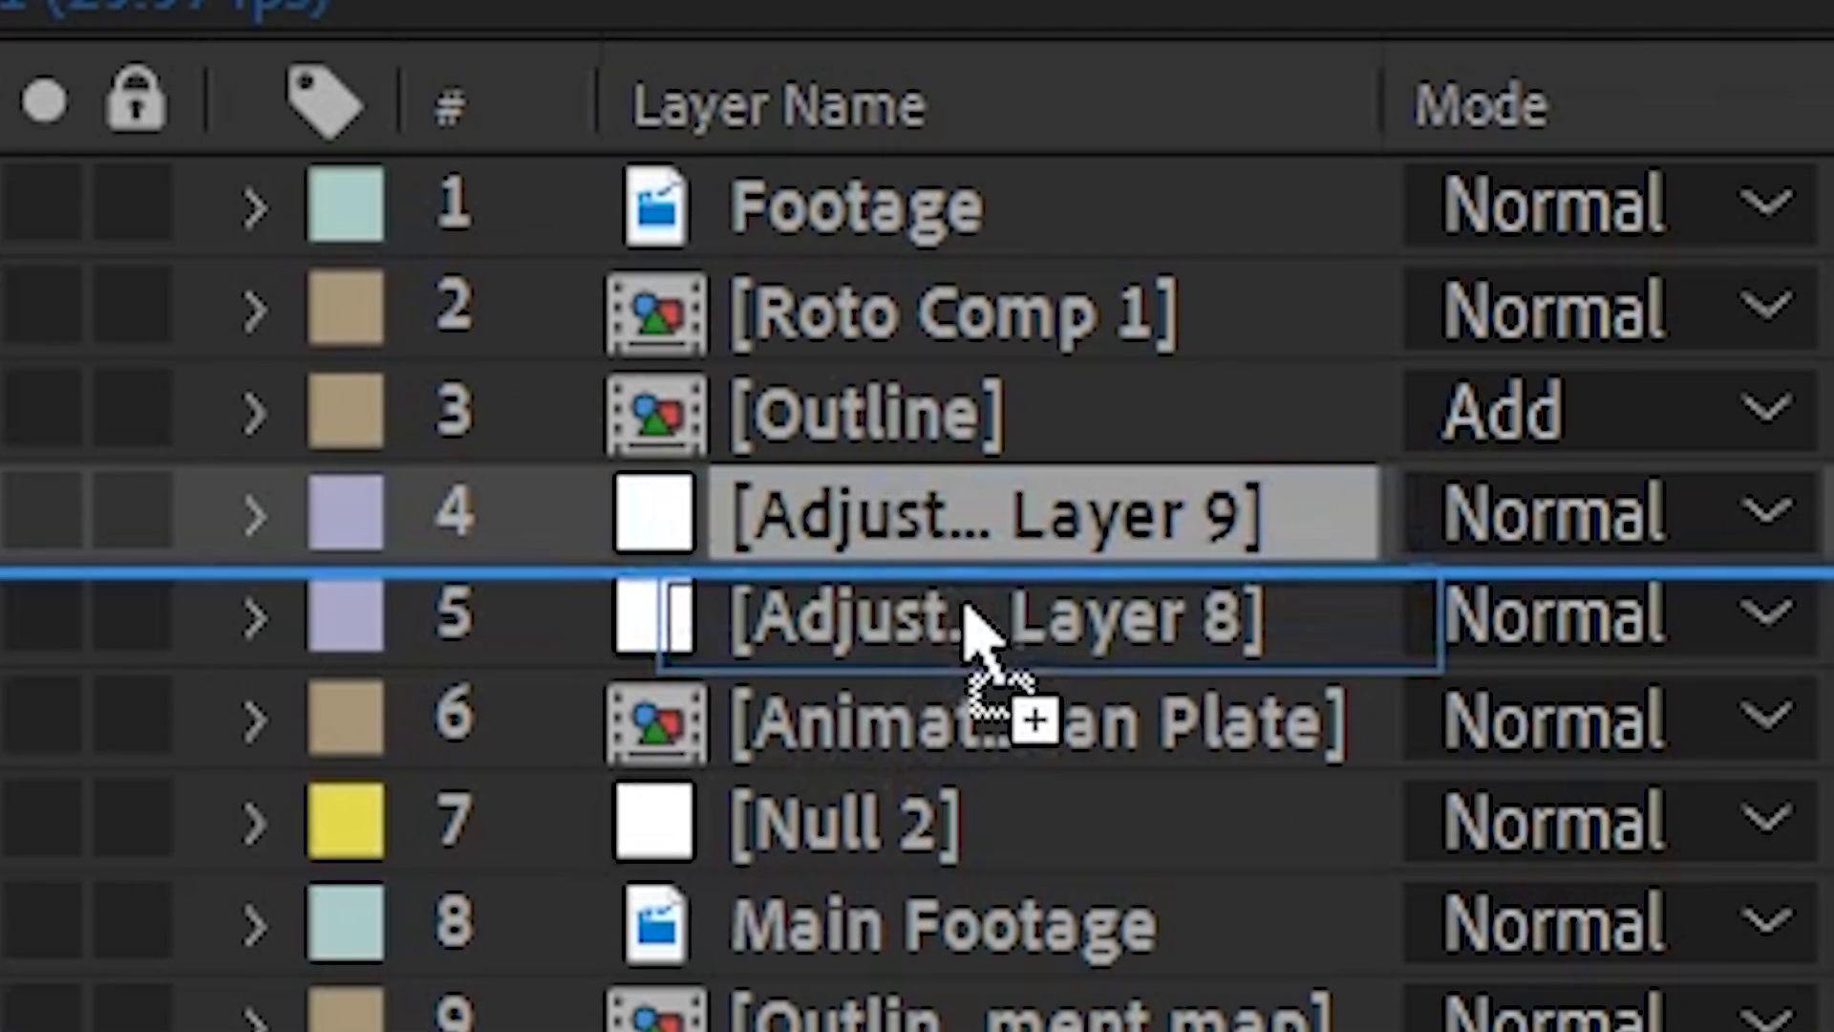
Move Adjustment Layer 9 beneath Adjustment Layer 8, rename it Bulge and apply the Bulge effect.
{"action": "left_click_drag", "start_coordinate": [967, 621], "coordinate": [984, 683]}
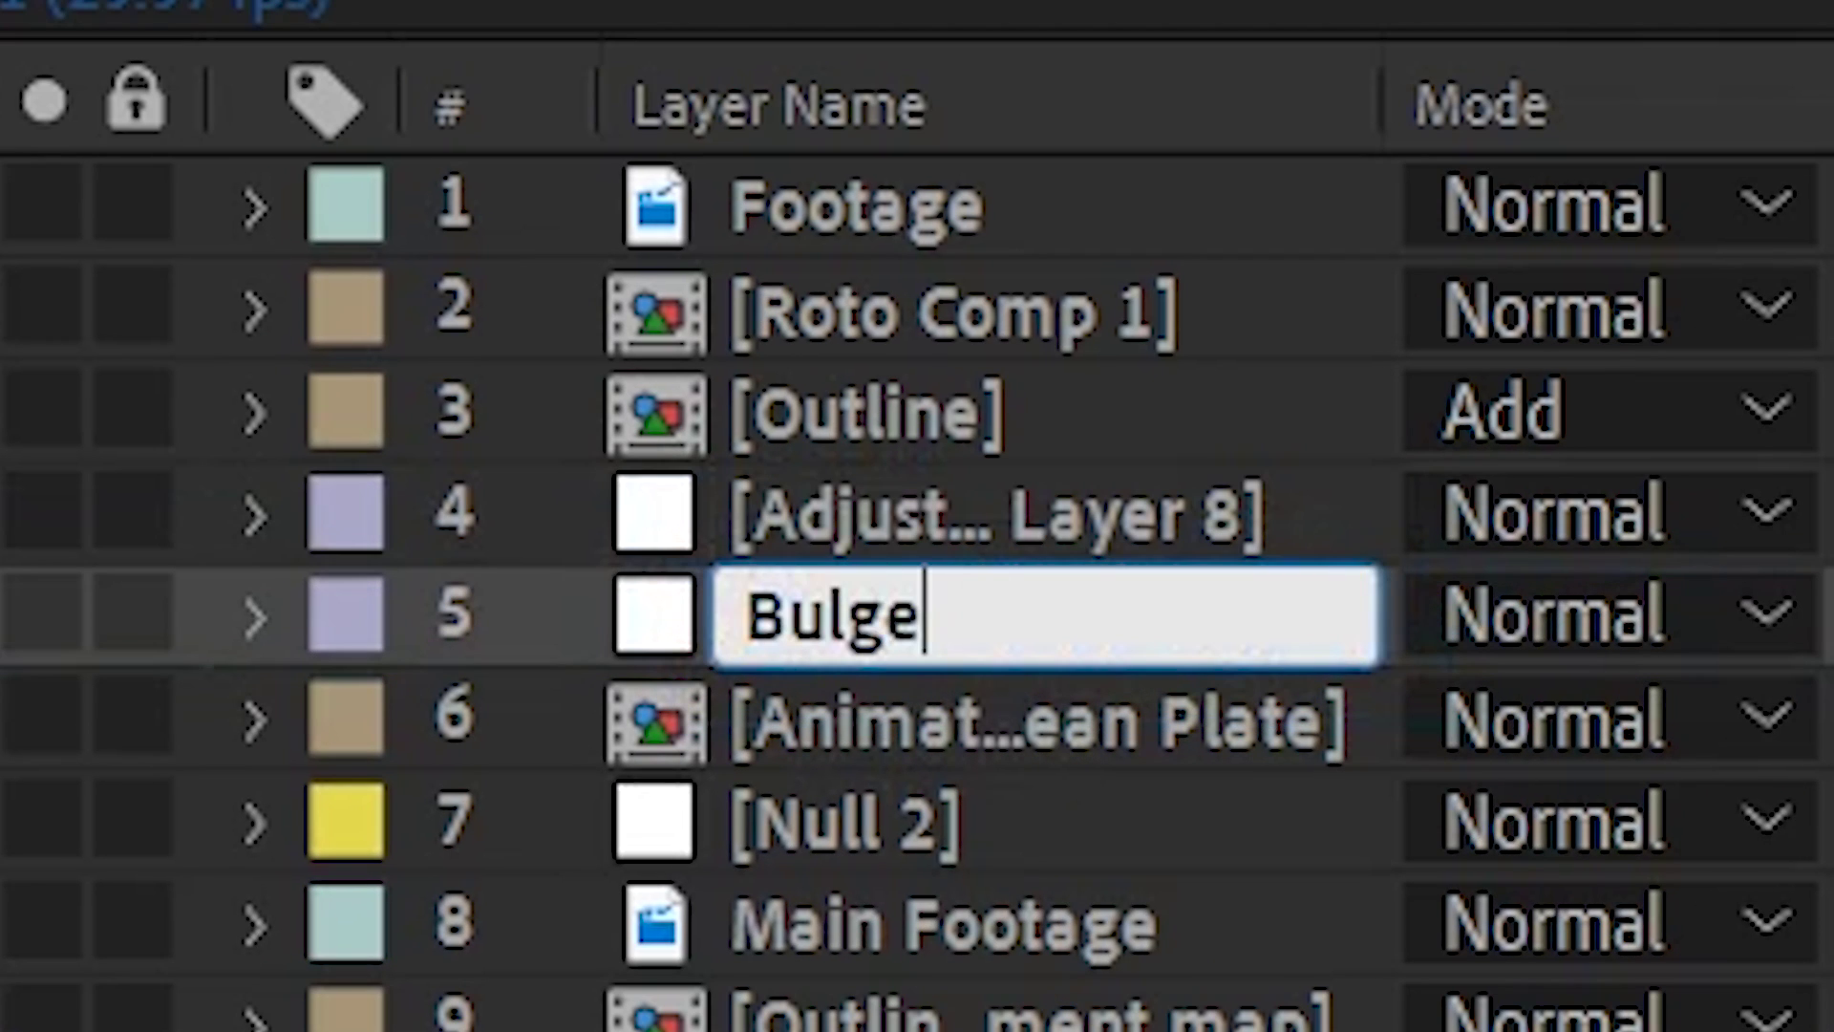
{"action": "key", "text": "Return"}
{"action": "type", "text": "Bulge"}
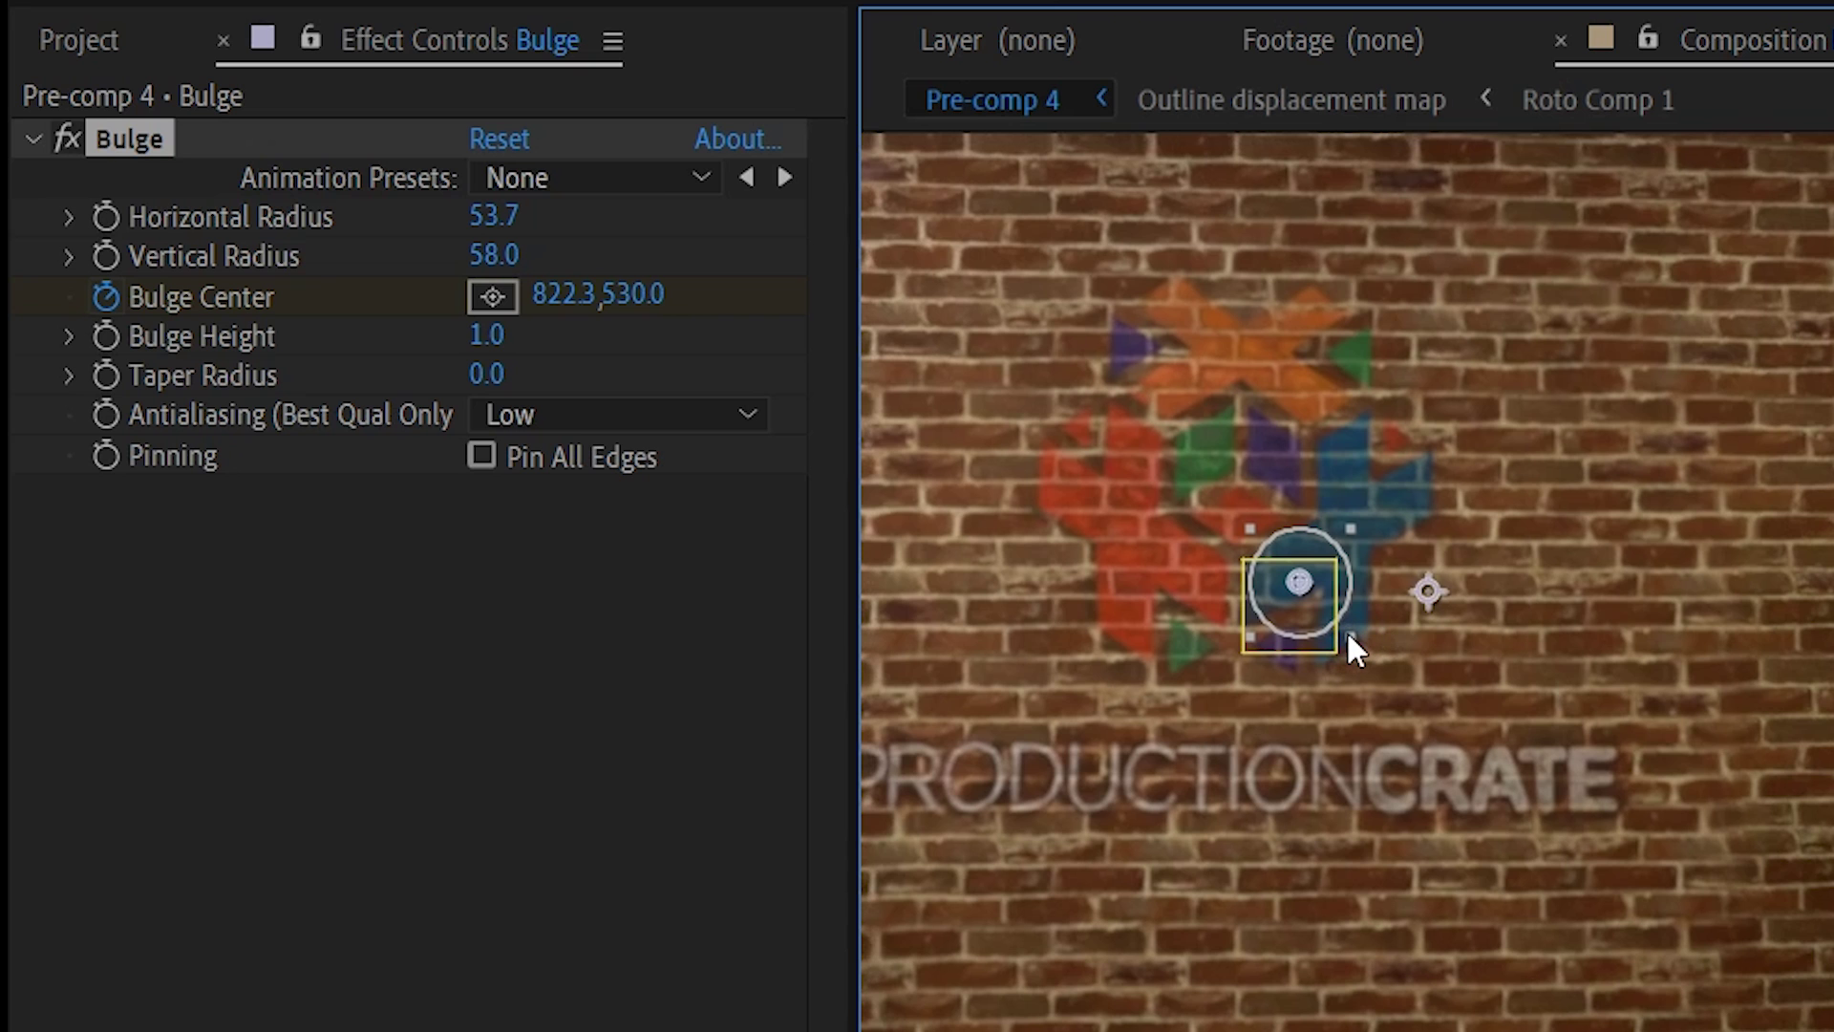
Enlarge the bulge to a horizontal radius of 461.7 and vertical radius of 424, with a Bulge Height of -1.
{"action": "left_click_drag", "start_coordinate": [1345, 628], "coordinate": [1730, 976]}
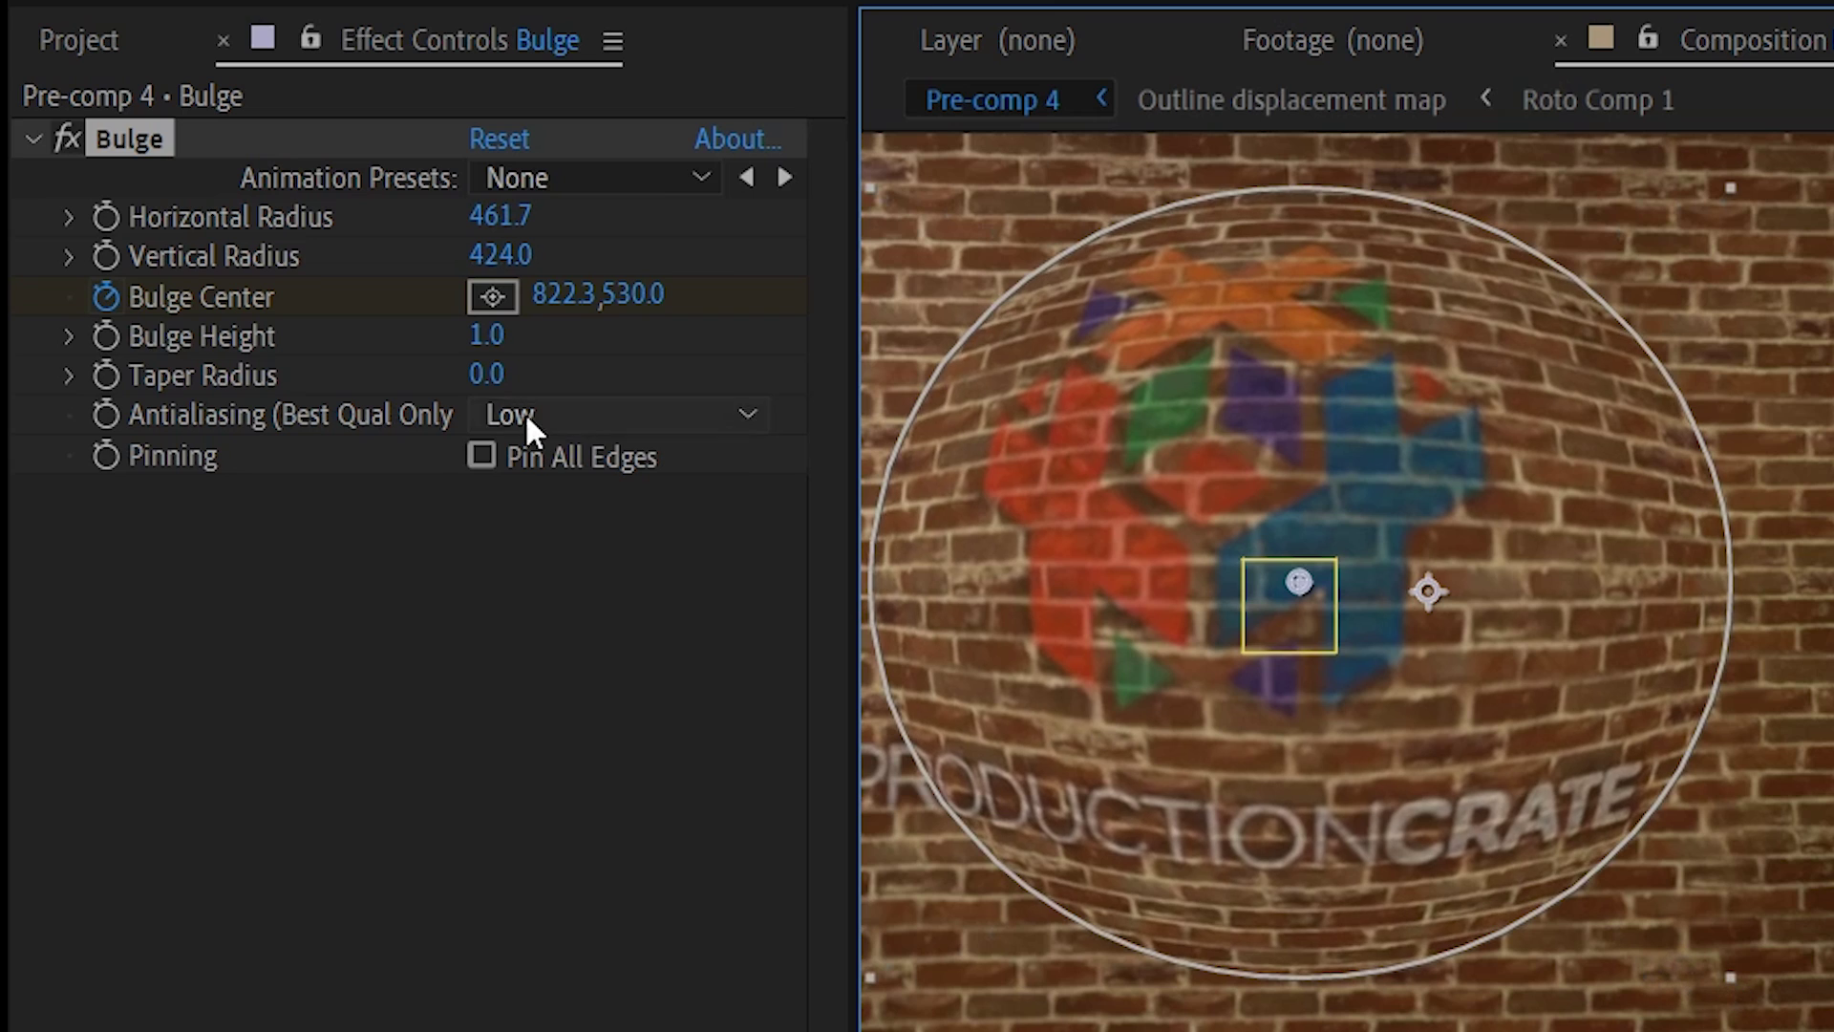
{"action": "left_click", "coordinate": [488, 342]}
{"action": "type", "text": "-1"}
{"action": "key", "text": "Return"}
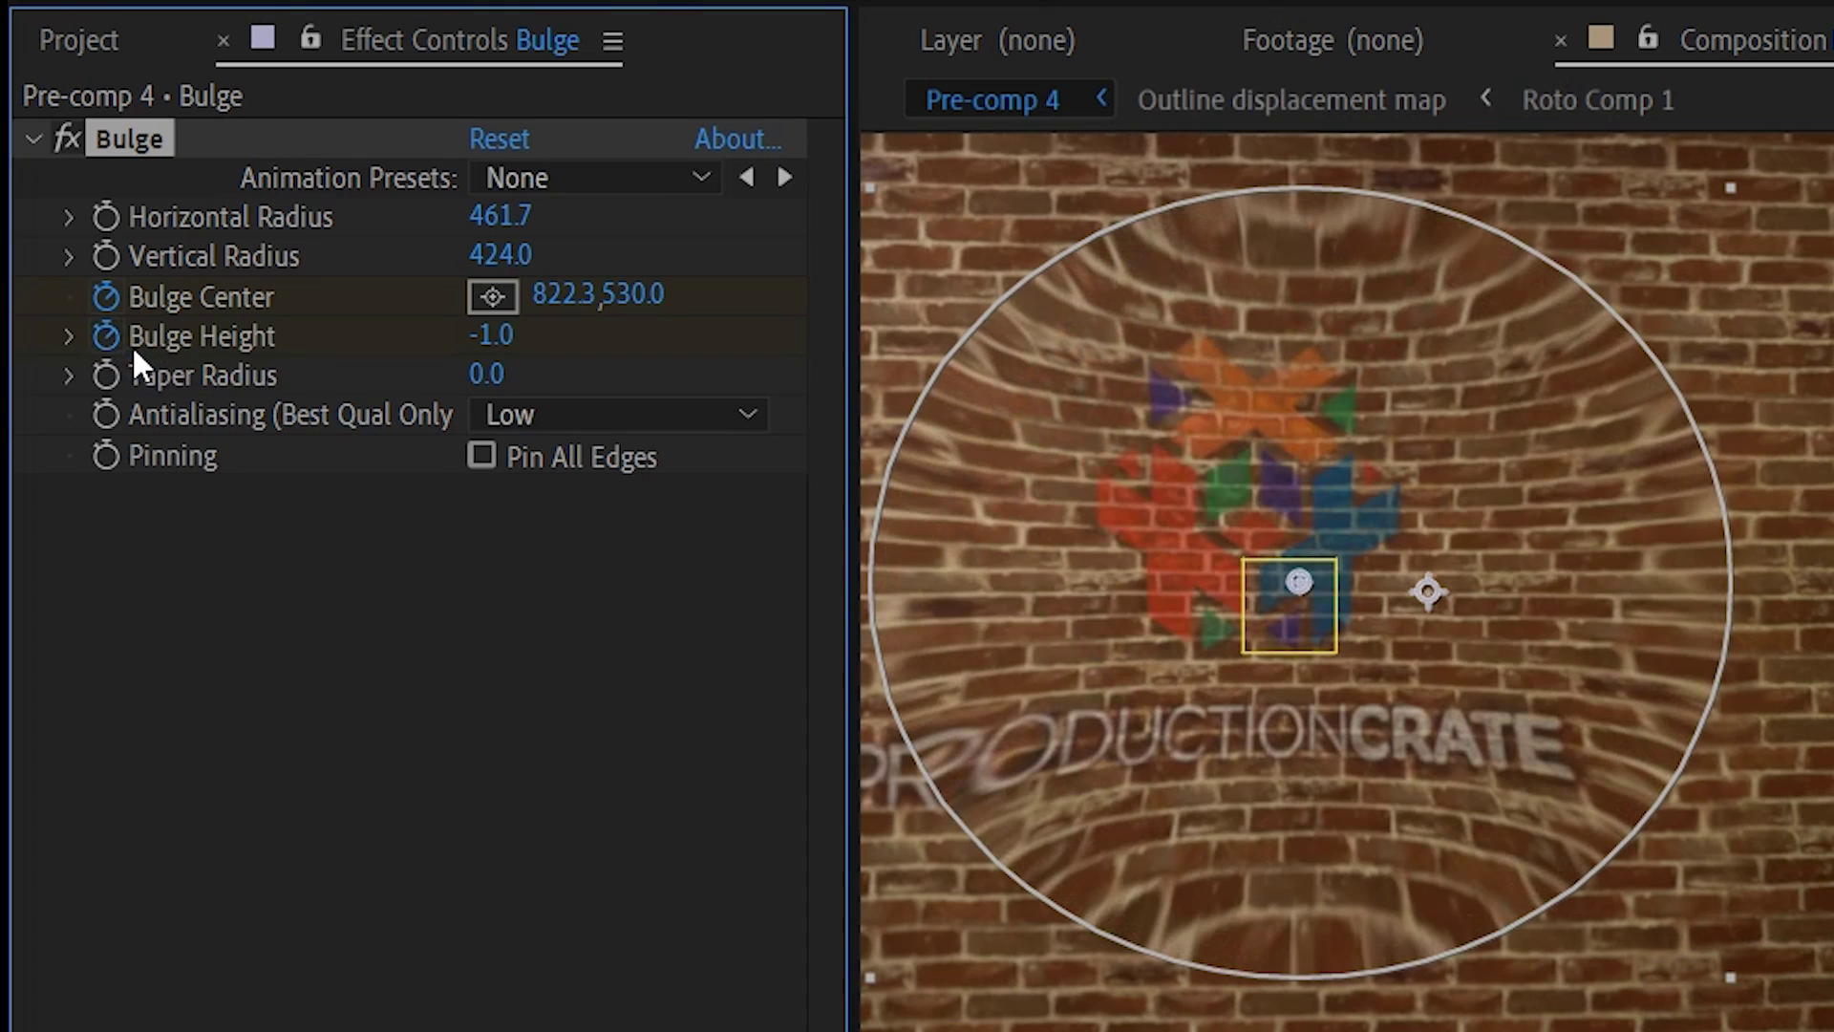
Keyframe the Bulge Height across the following frames with alternating values of 0.5, -0.3 and 0.2.
{"action": "key", "text": "space"}
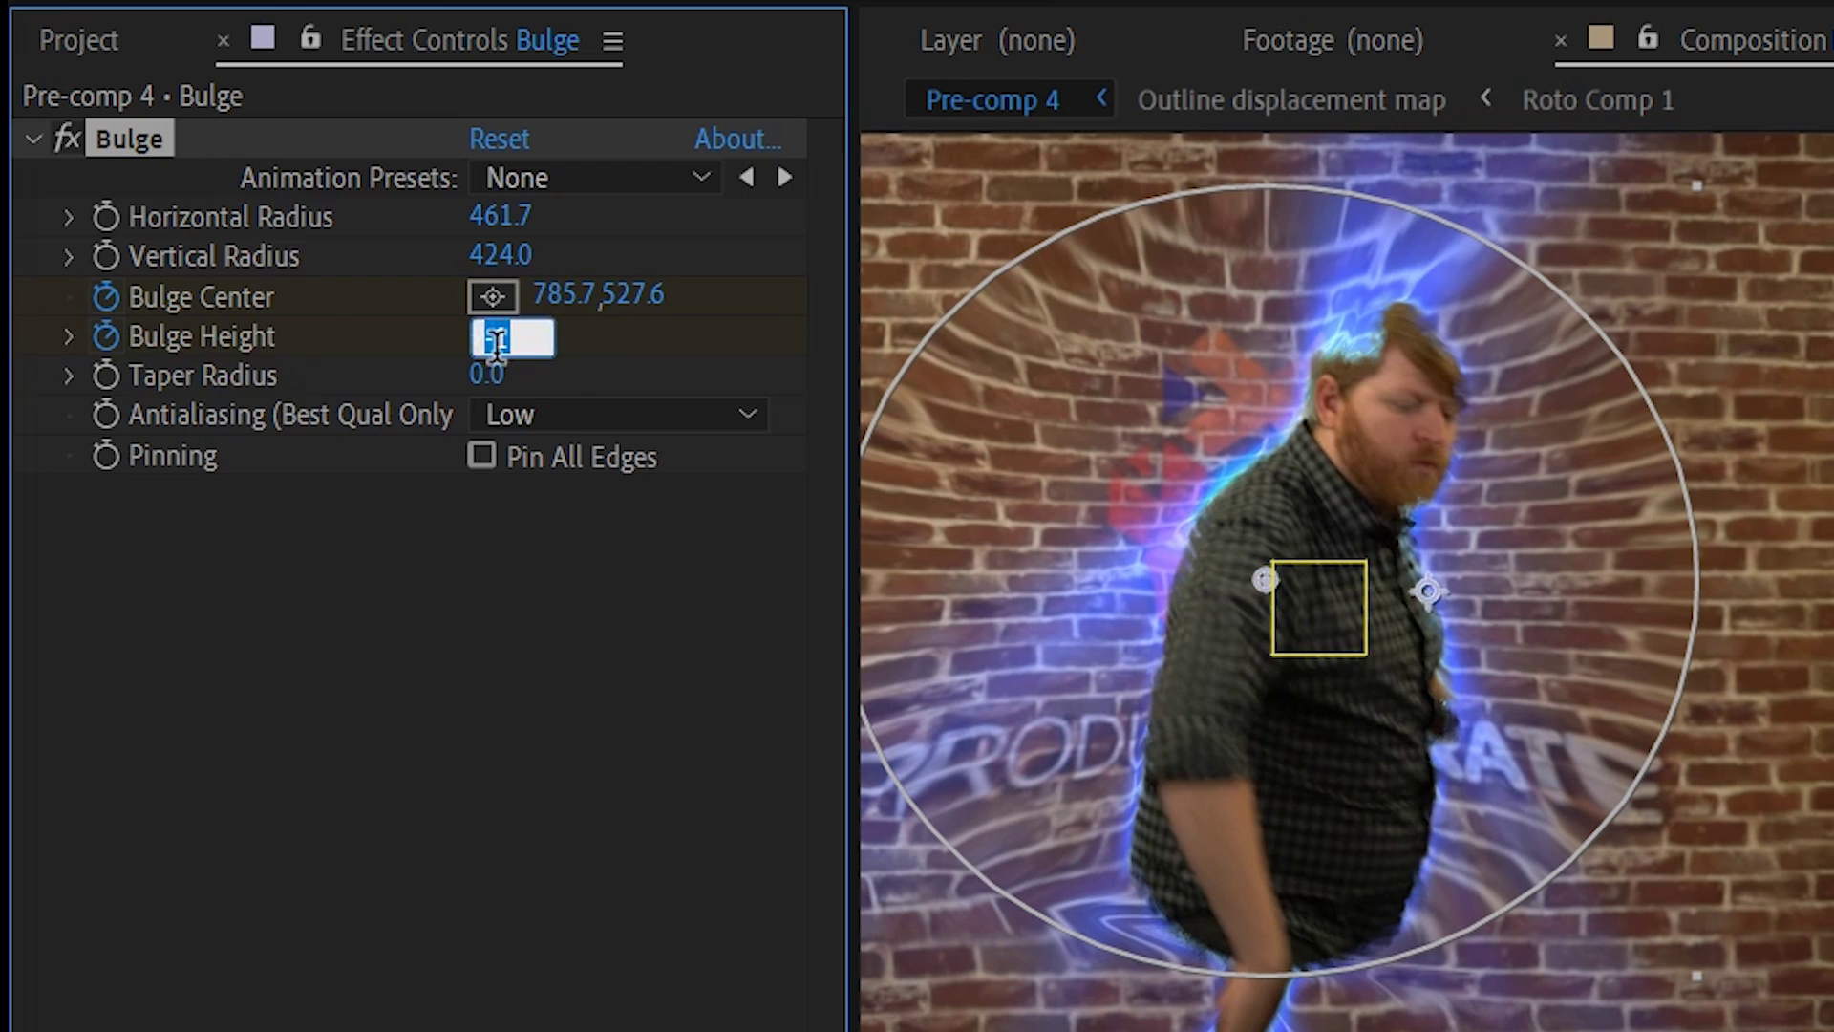
{"action": "key", "text": "Return"}
{"action": "key", "text": "space"}
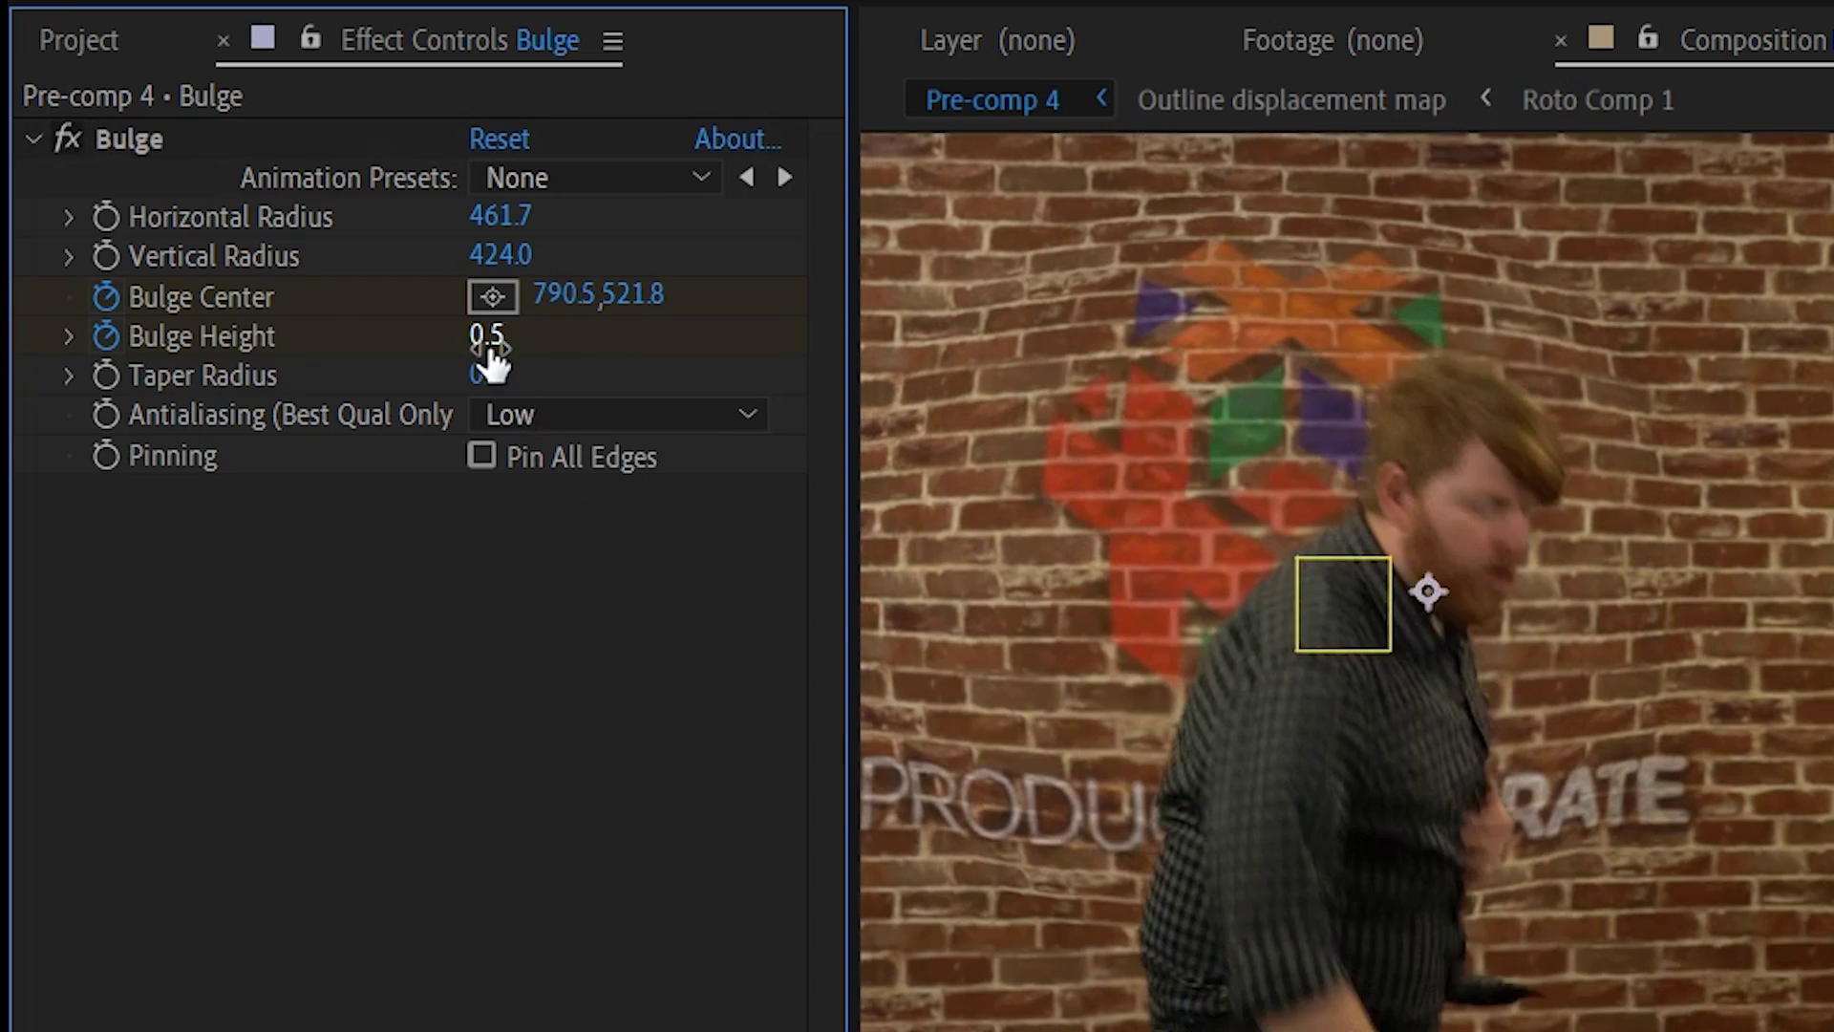
{"action": "left_click", "coordinate": [487, 334]}
{"action": "type", "text": "-.3"}
{"action": "key", "text": "Return"}
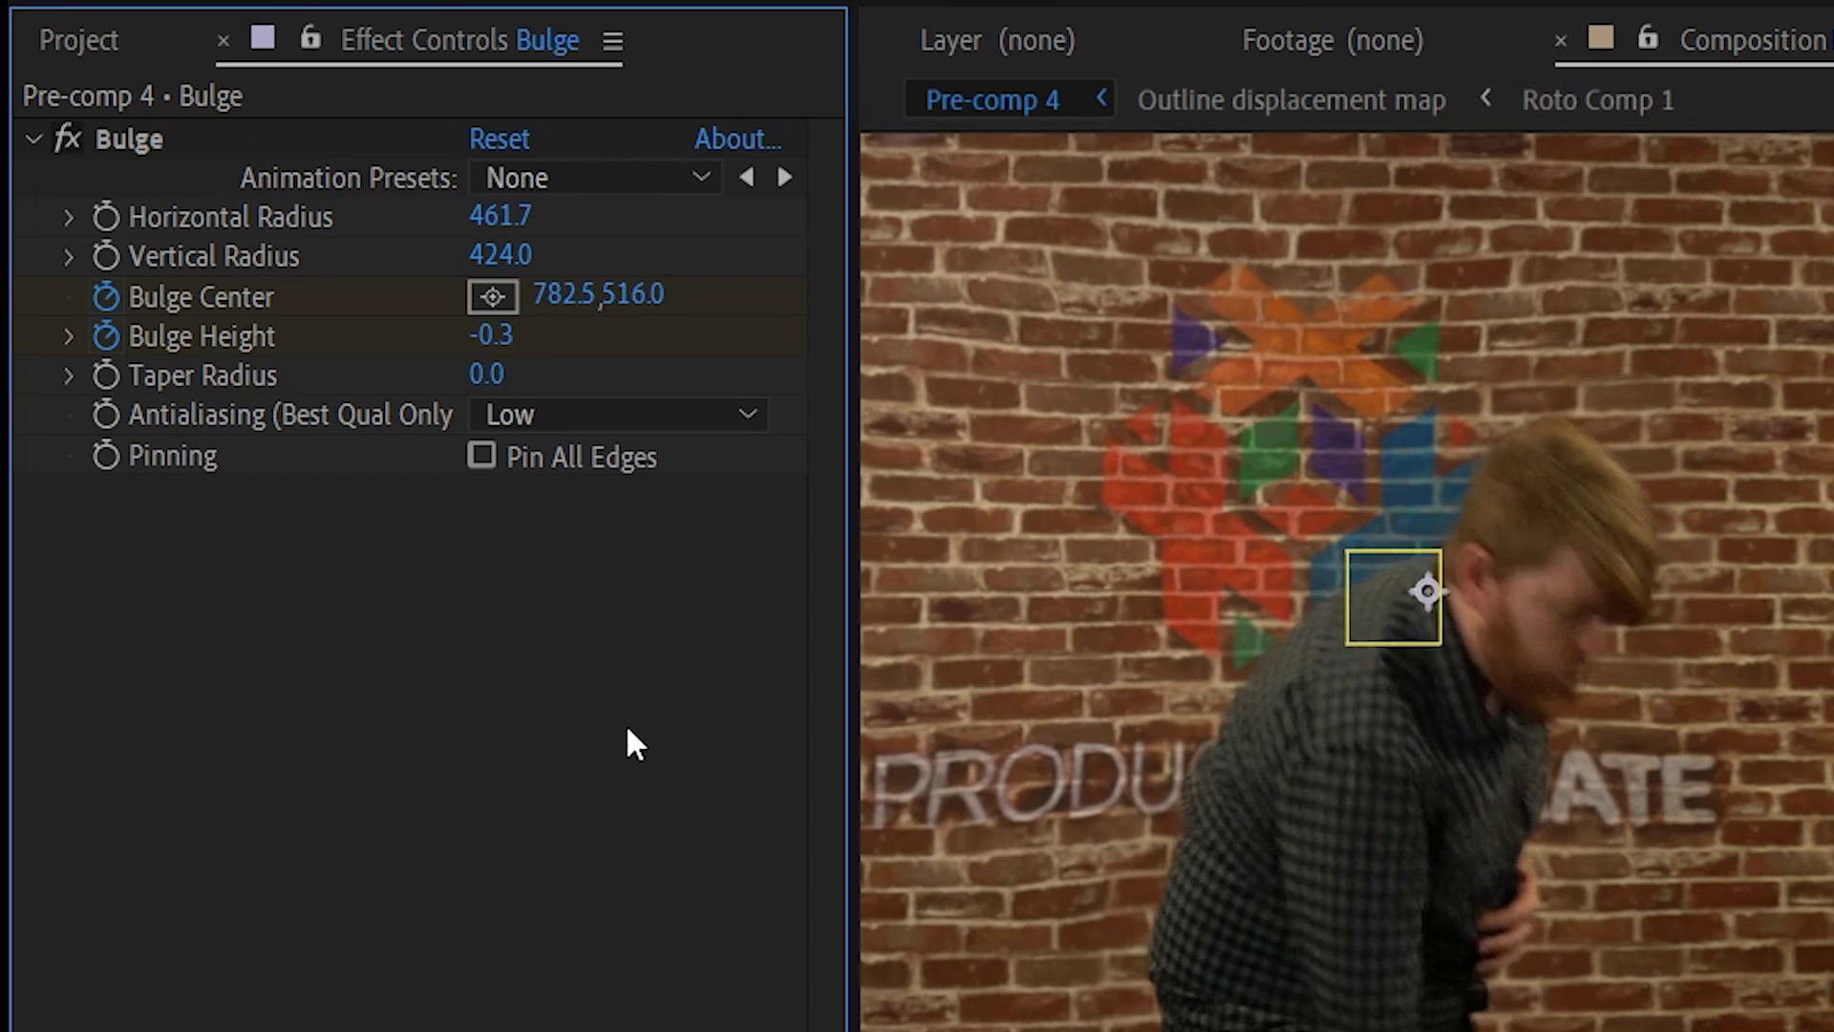
{"action": "type", "text": ".2"}
{"action": "key", "text": "Return"}
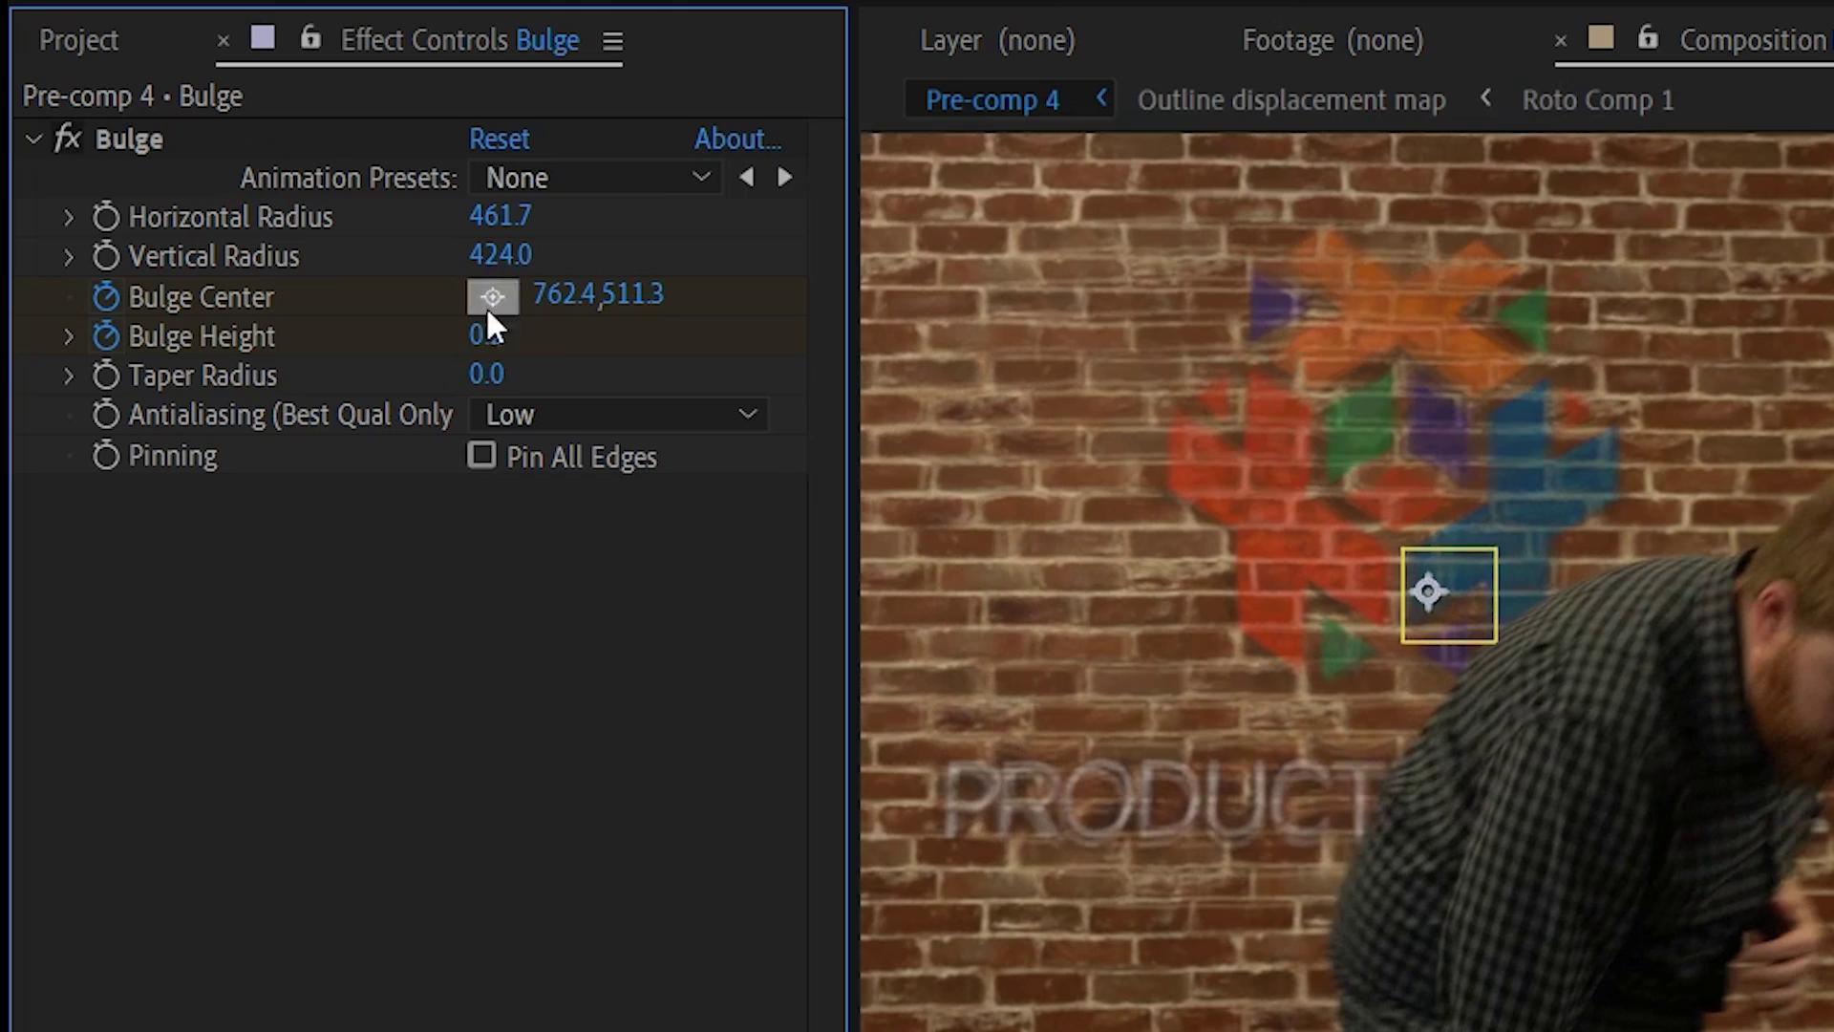
Keyframe the Bulge Height to 0 as the final value of the bulge animation.
{"action": "left_click", "coordinate": [488, 334]}
{"action": "type", "text": "0"}
{"action": "key", "text": "Return"}
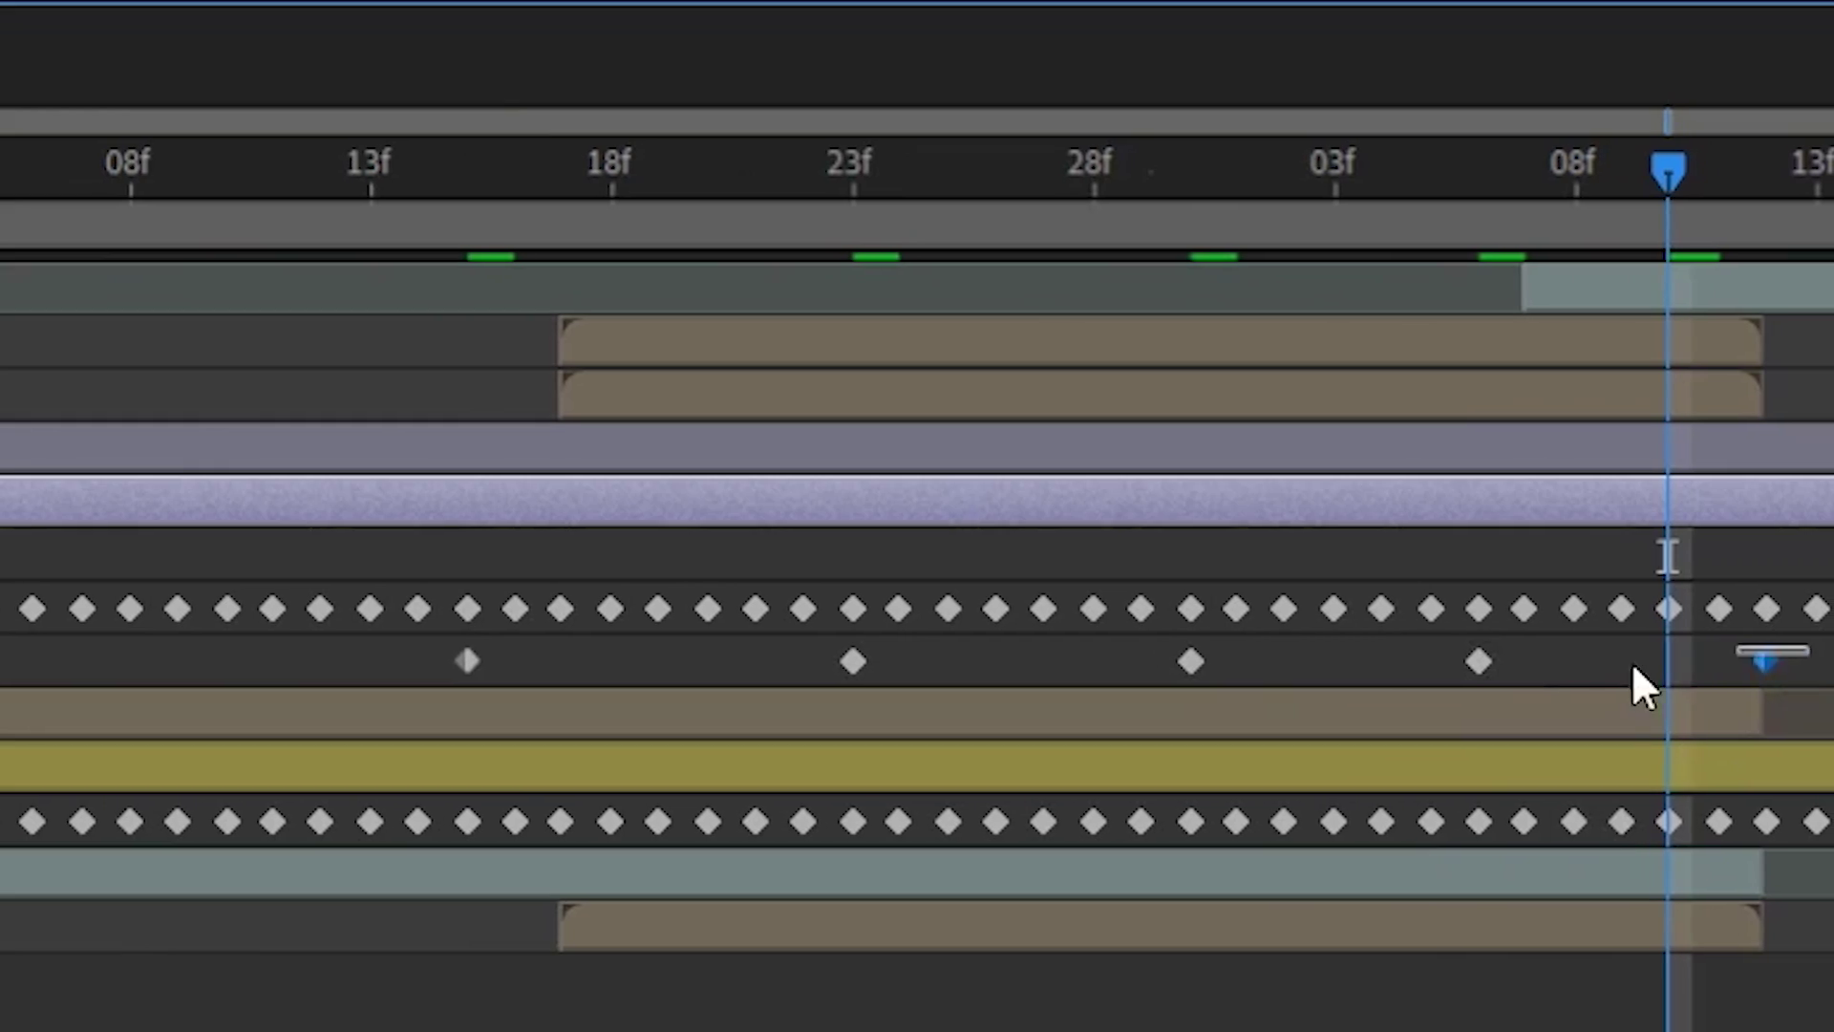
Apply Easy Ease to all five Bulge Height keyframes on the Bulge layer.
{"action": "left_click_drag", "start_coordinate": [1775, 649], "coordinate": [342, 693]}
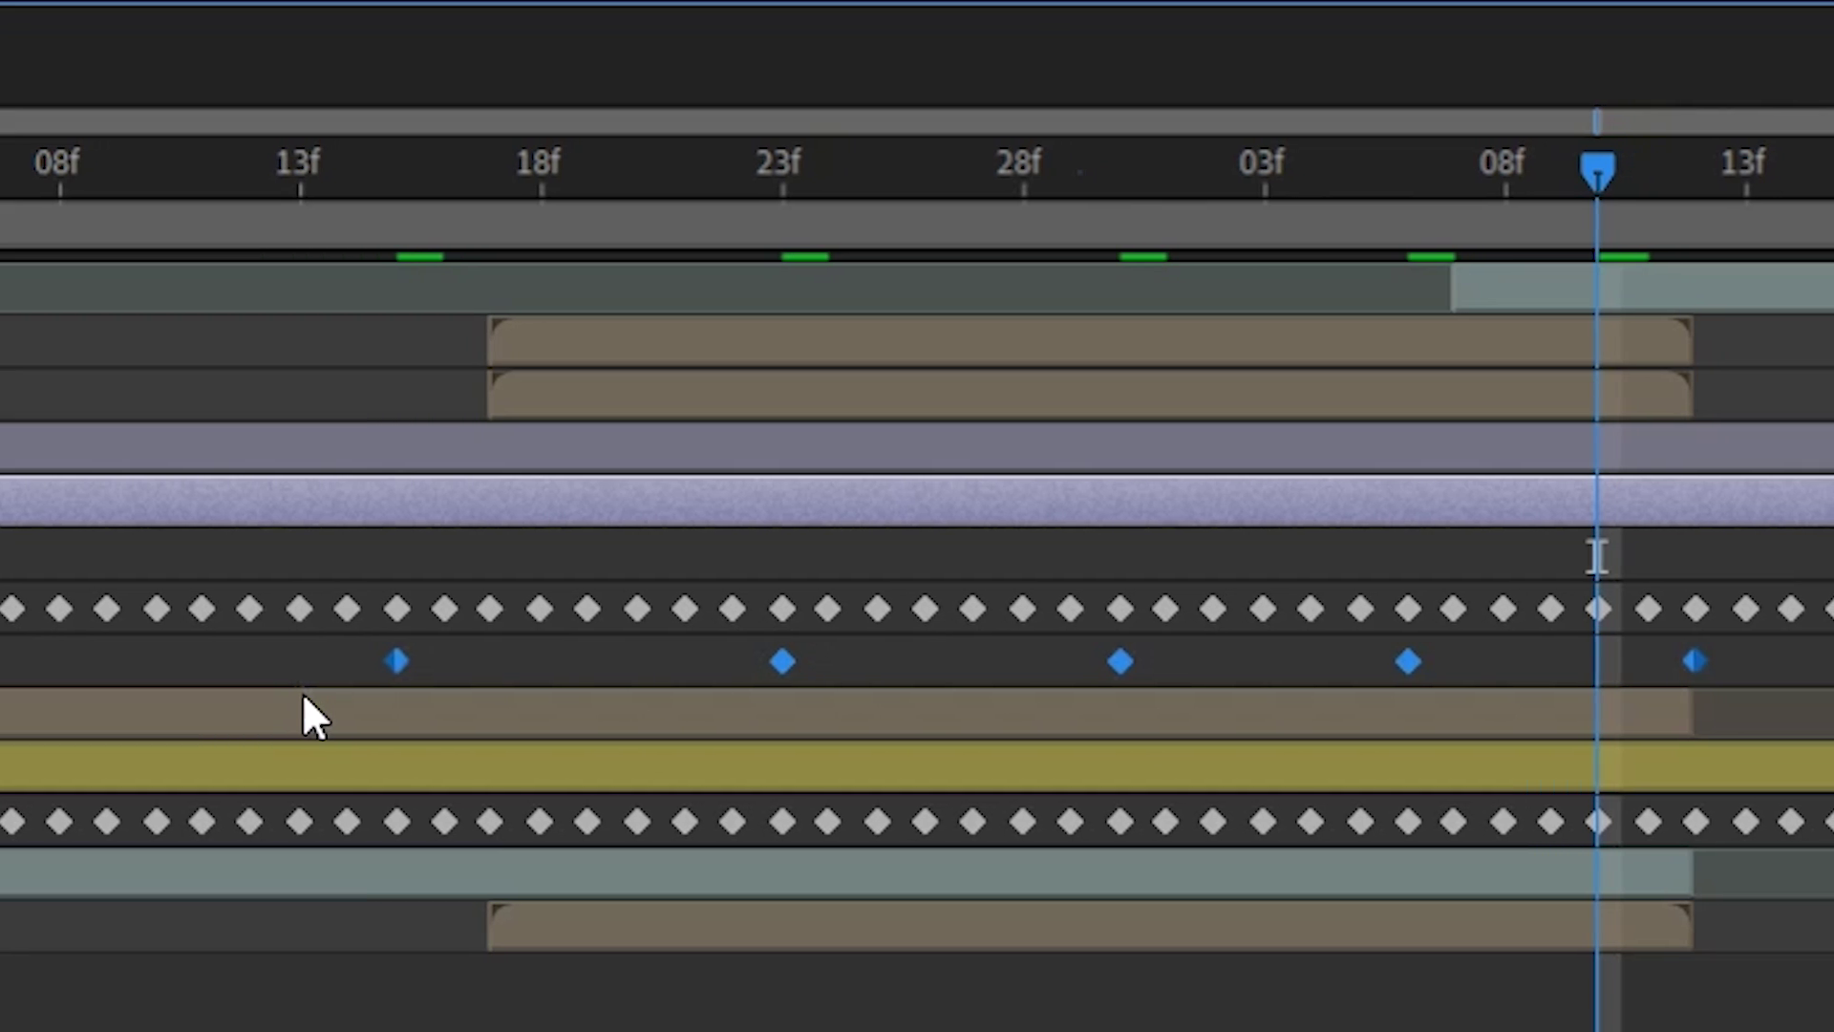
{"action": "key", "text": "F9"}
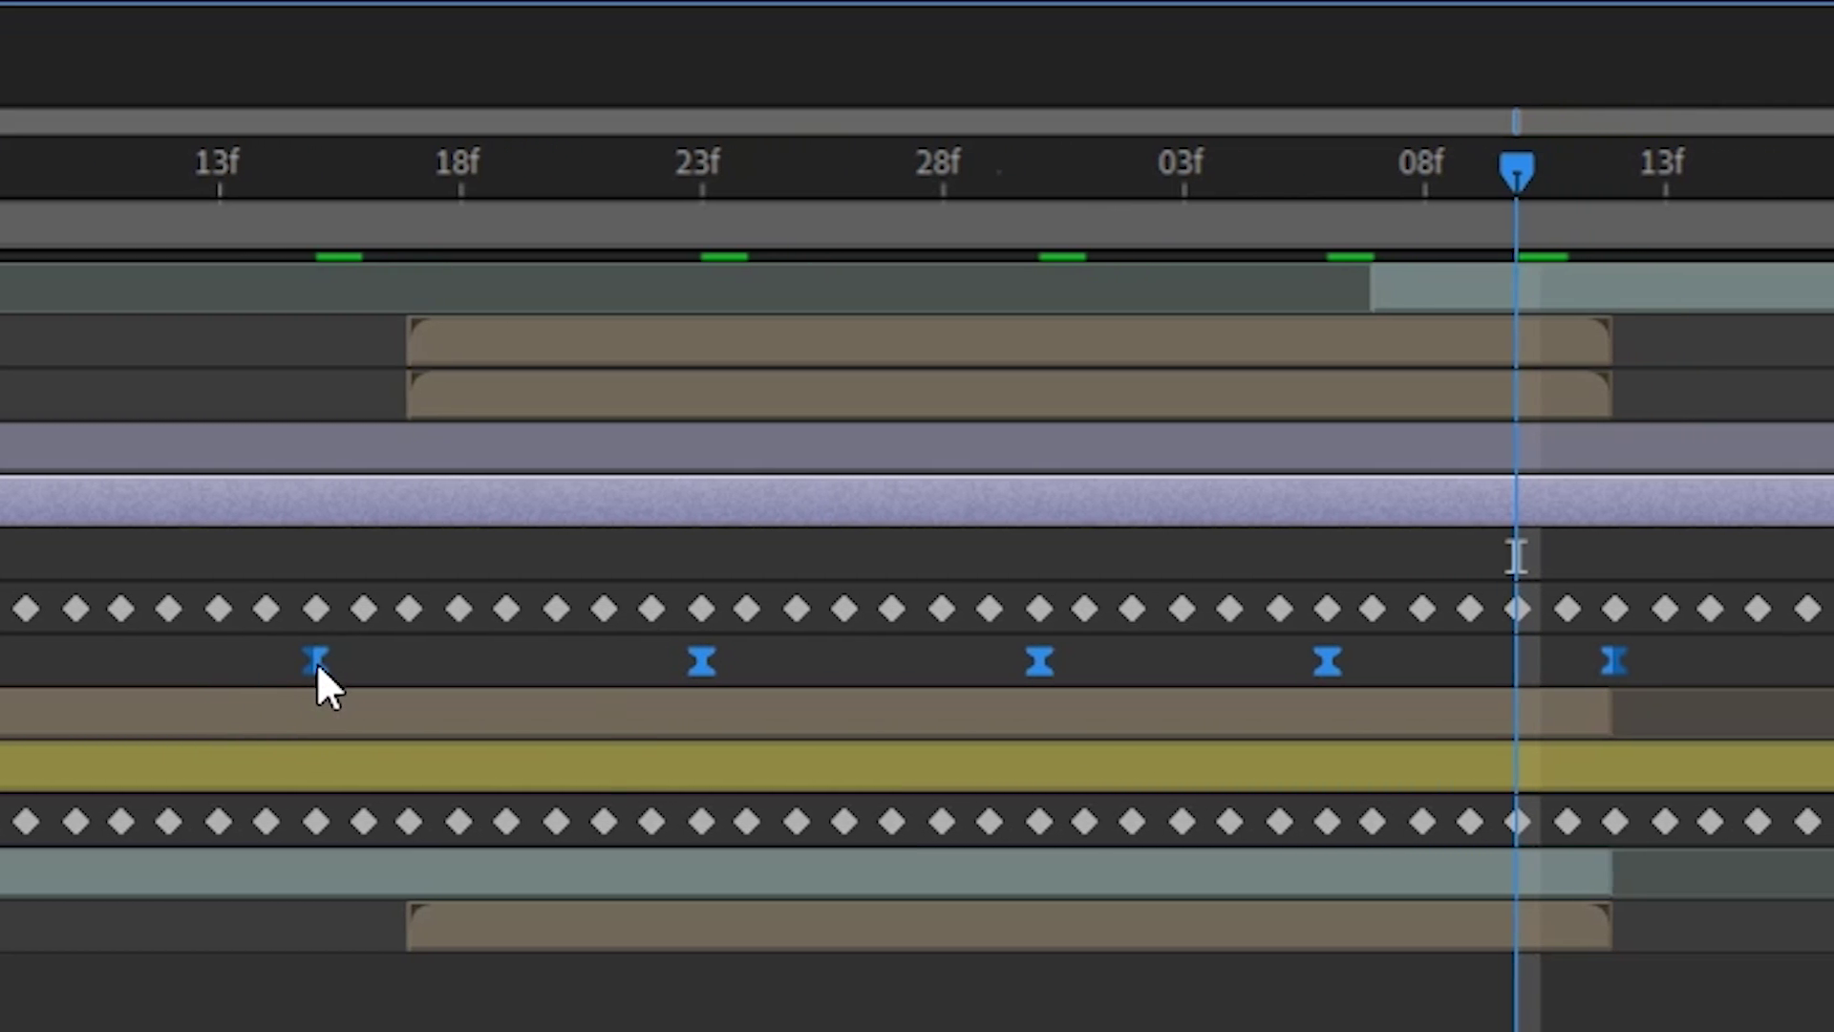
{"action": "left_click_drag", "start_coordinate": [317, 662], "coordinate": [258, 726]}
{"action": "left_click_drag", "start_coordinate": [1530, 668], "coordinate": [1449, 669]}
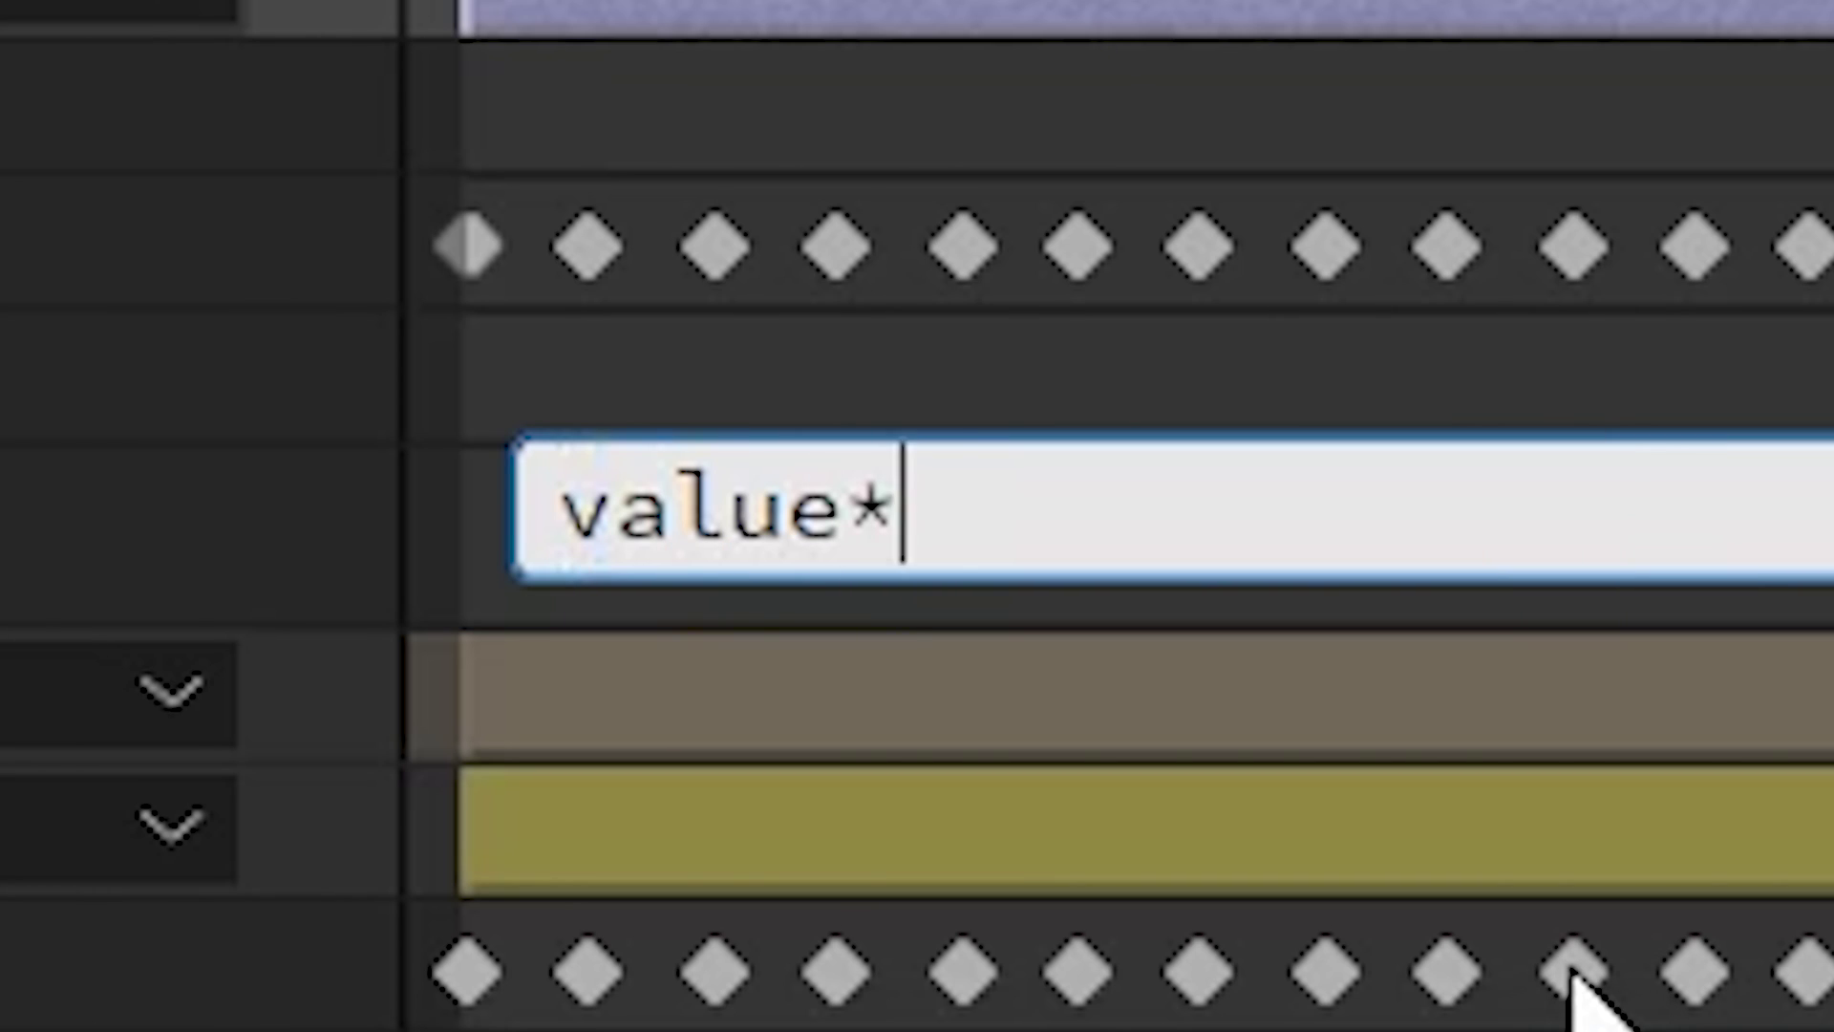
Scale the Bulge Height keyframes with the expression value*.5, and change the multiplier to 2.
{"action": "type", "text": ".5"}
{"action": "key", "text": "Return"}
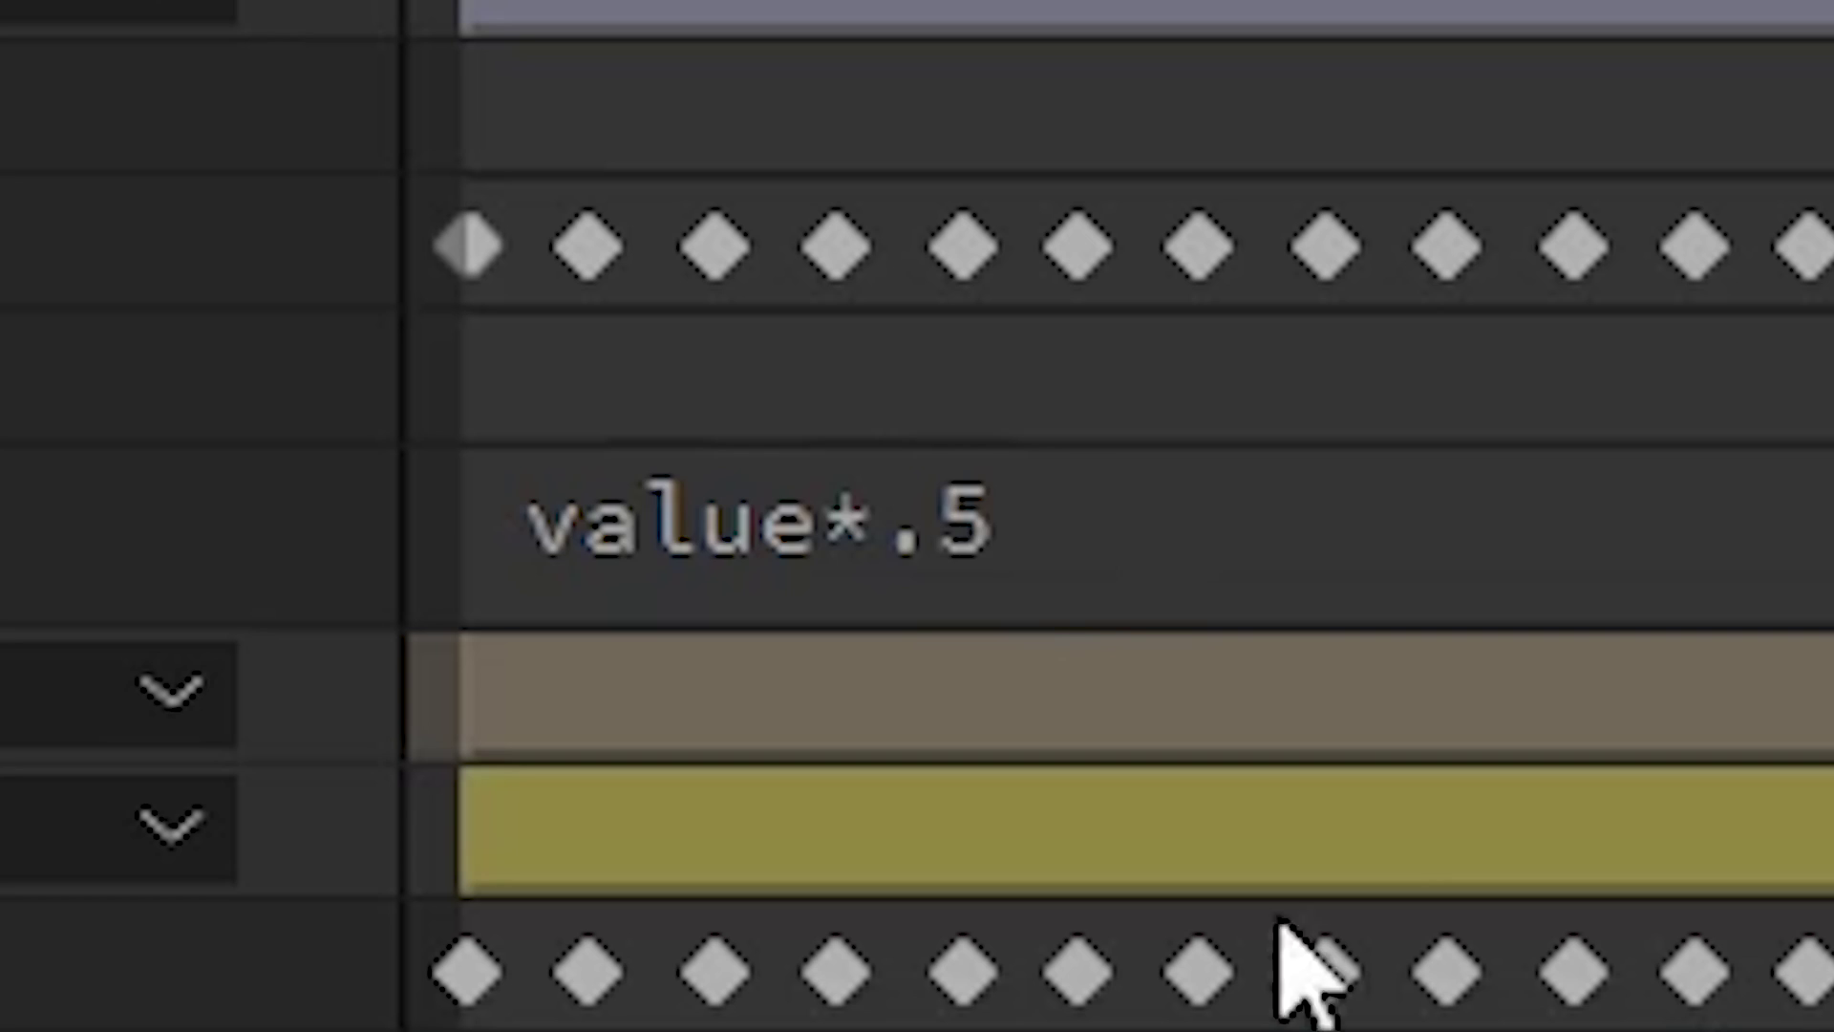
{"action": "left_click_drag", "start_coordinate": [906, 507], "coordinate": [1041, 473]}
{"action": "type", "text": "2"}
{"action": "key", "text": "Return"}
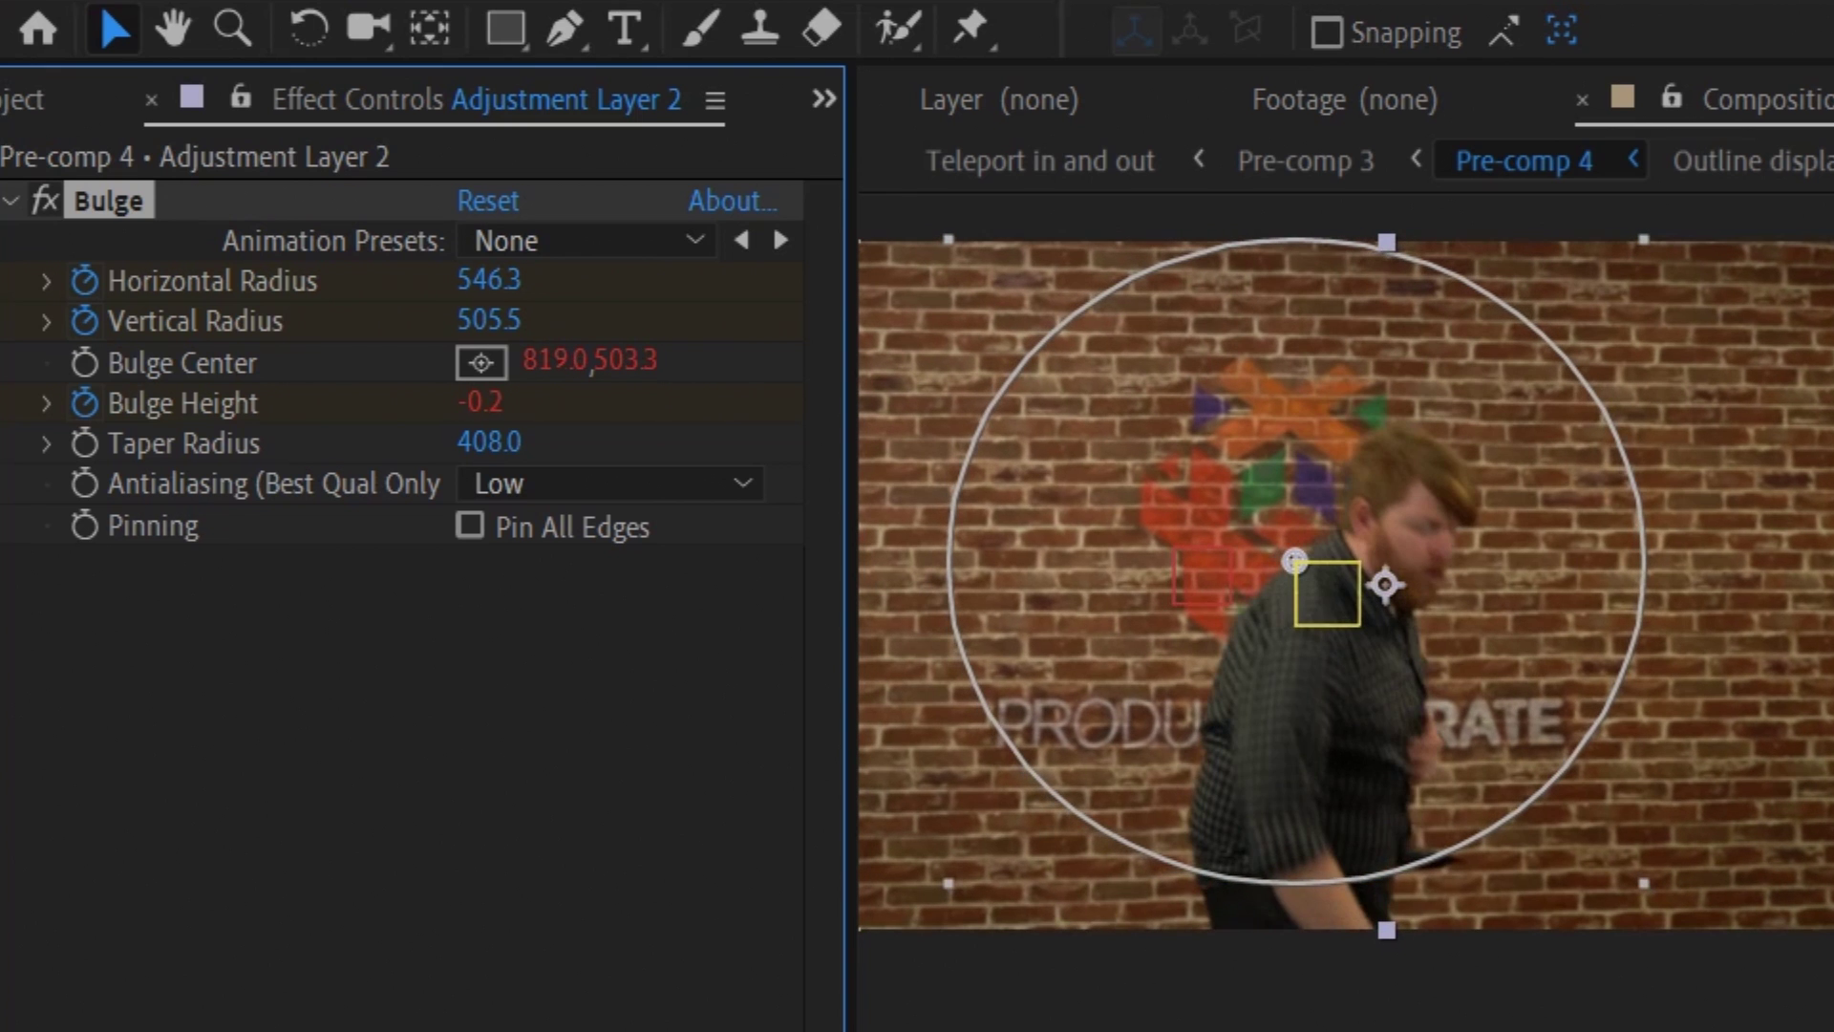
Shrink the Bulge on Adjustment Layer 2 to a Horizontal Radius of 0 and a Vertical Radius of about 6.5.
{"action": "left_click_drag", "start_coordinate": [456, 286], "coordinate": [371, 323]}
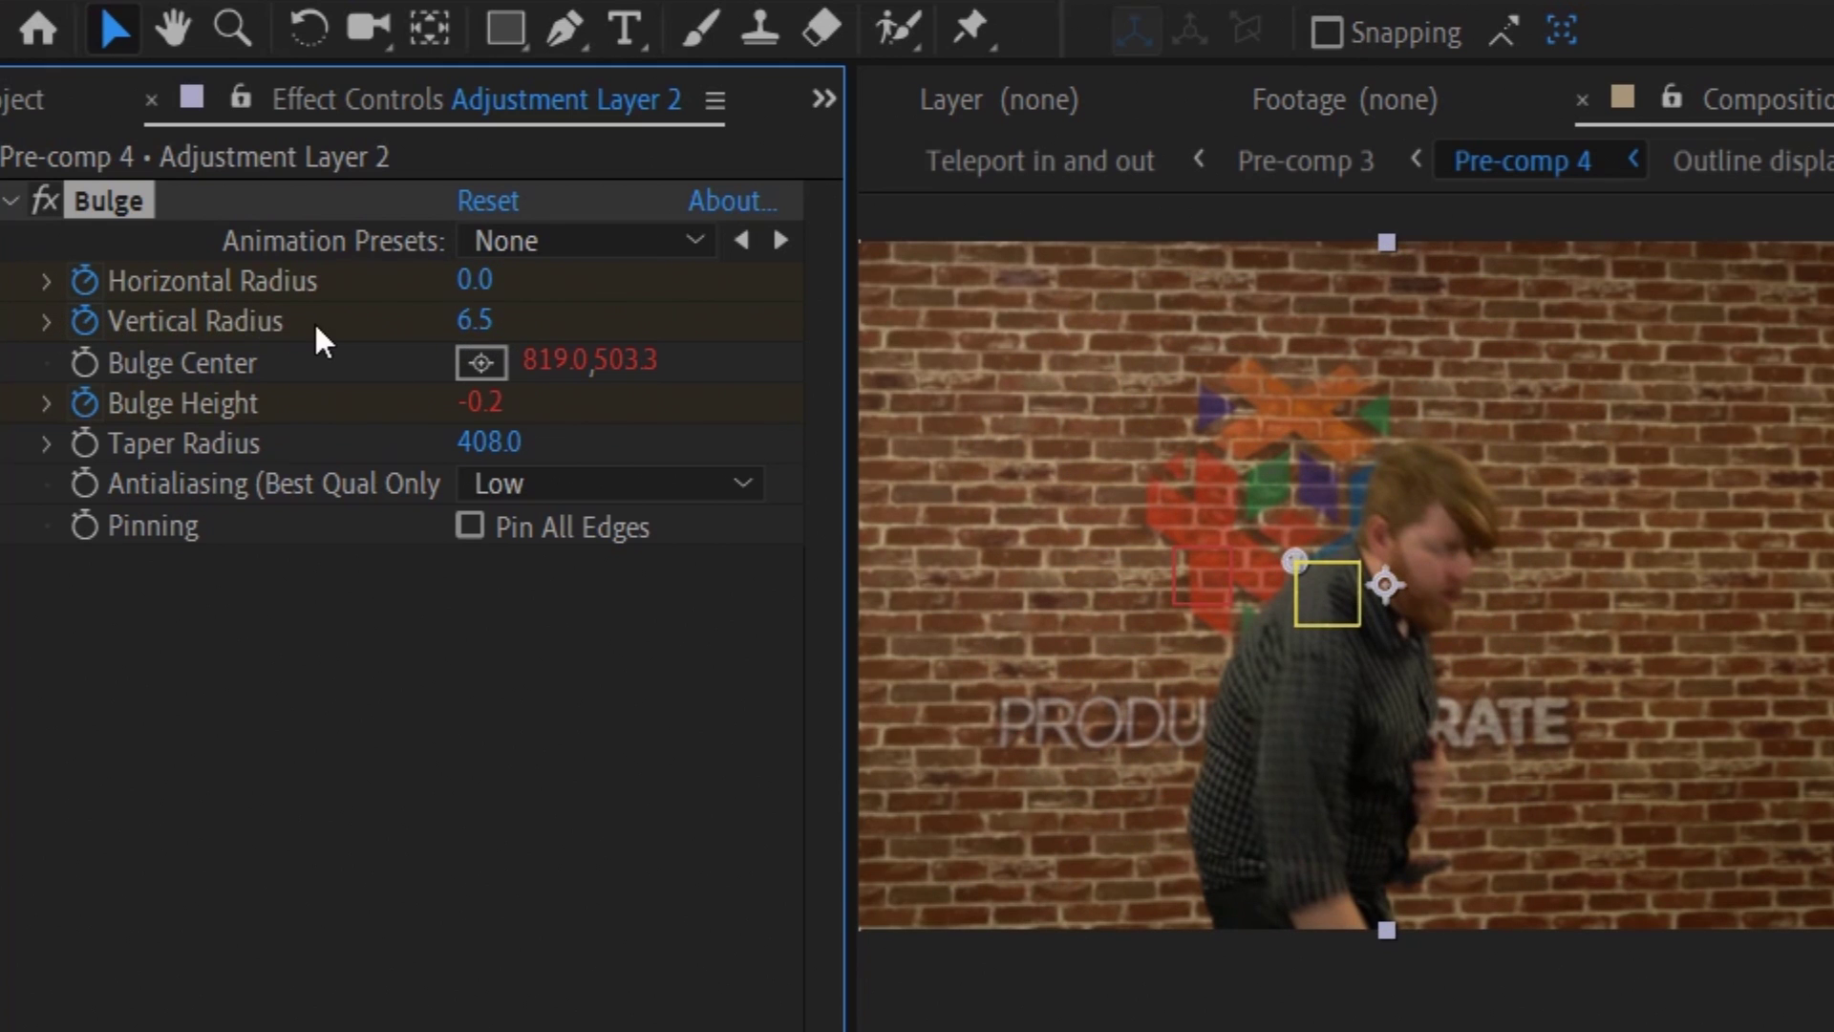
{"action": "left_click_drag", "start_coordinate": [911, 898], "coordinate": [698, 795]}
{"action": "left_click_drag", "start_coordinate": [1820, 810], "coordinate": [1696, 750]}
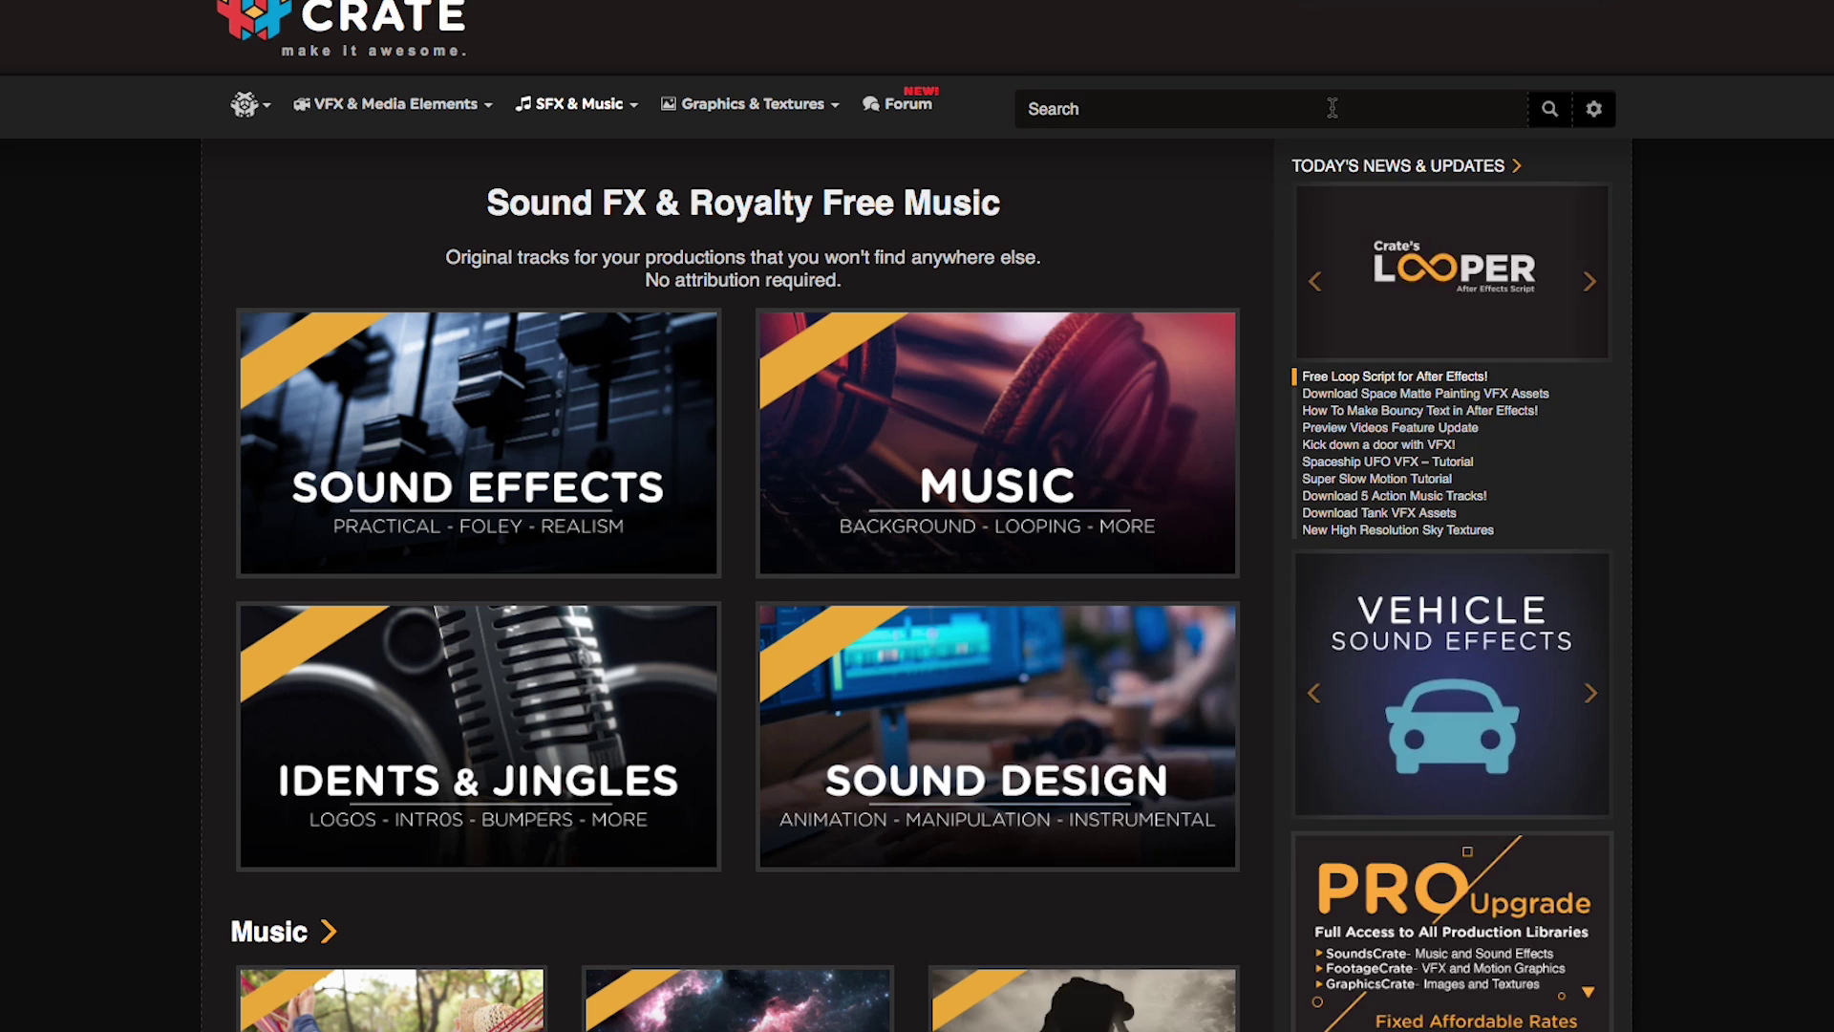
Switch to the SoundsCrate website, search for "water swell" sound effects and preview one of the sounds.
{"action": "type", "text": "water swell"}
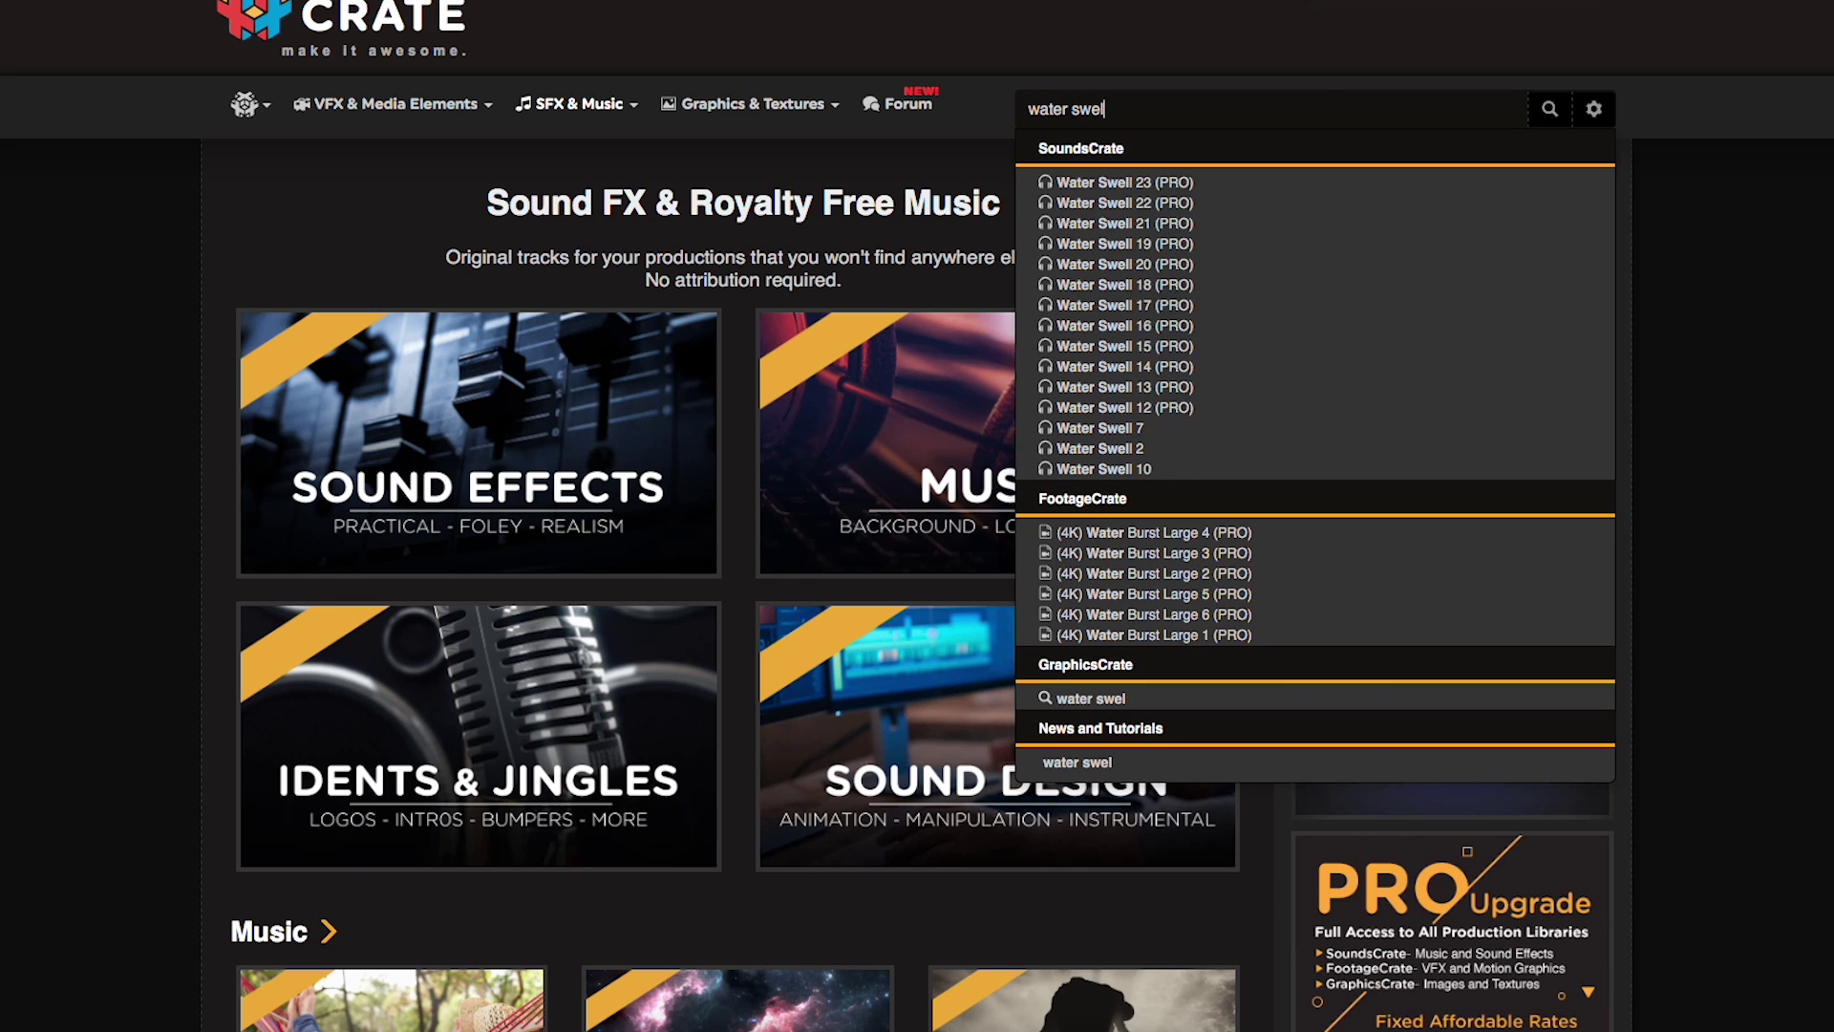
{"action": "key", "text": "Return"}
{"action": "left_click", "coordinate": [1024, 439]}
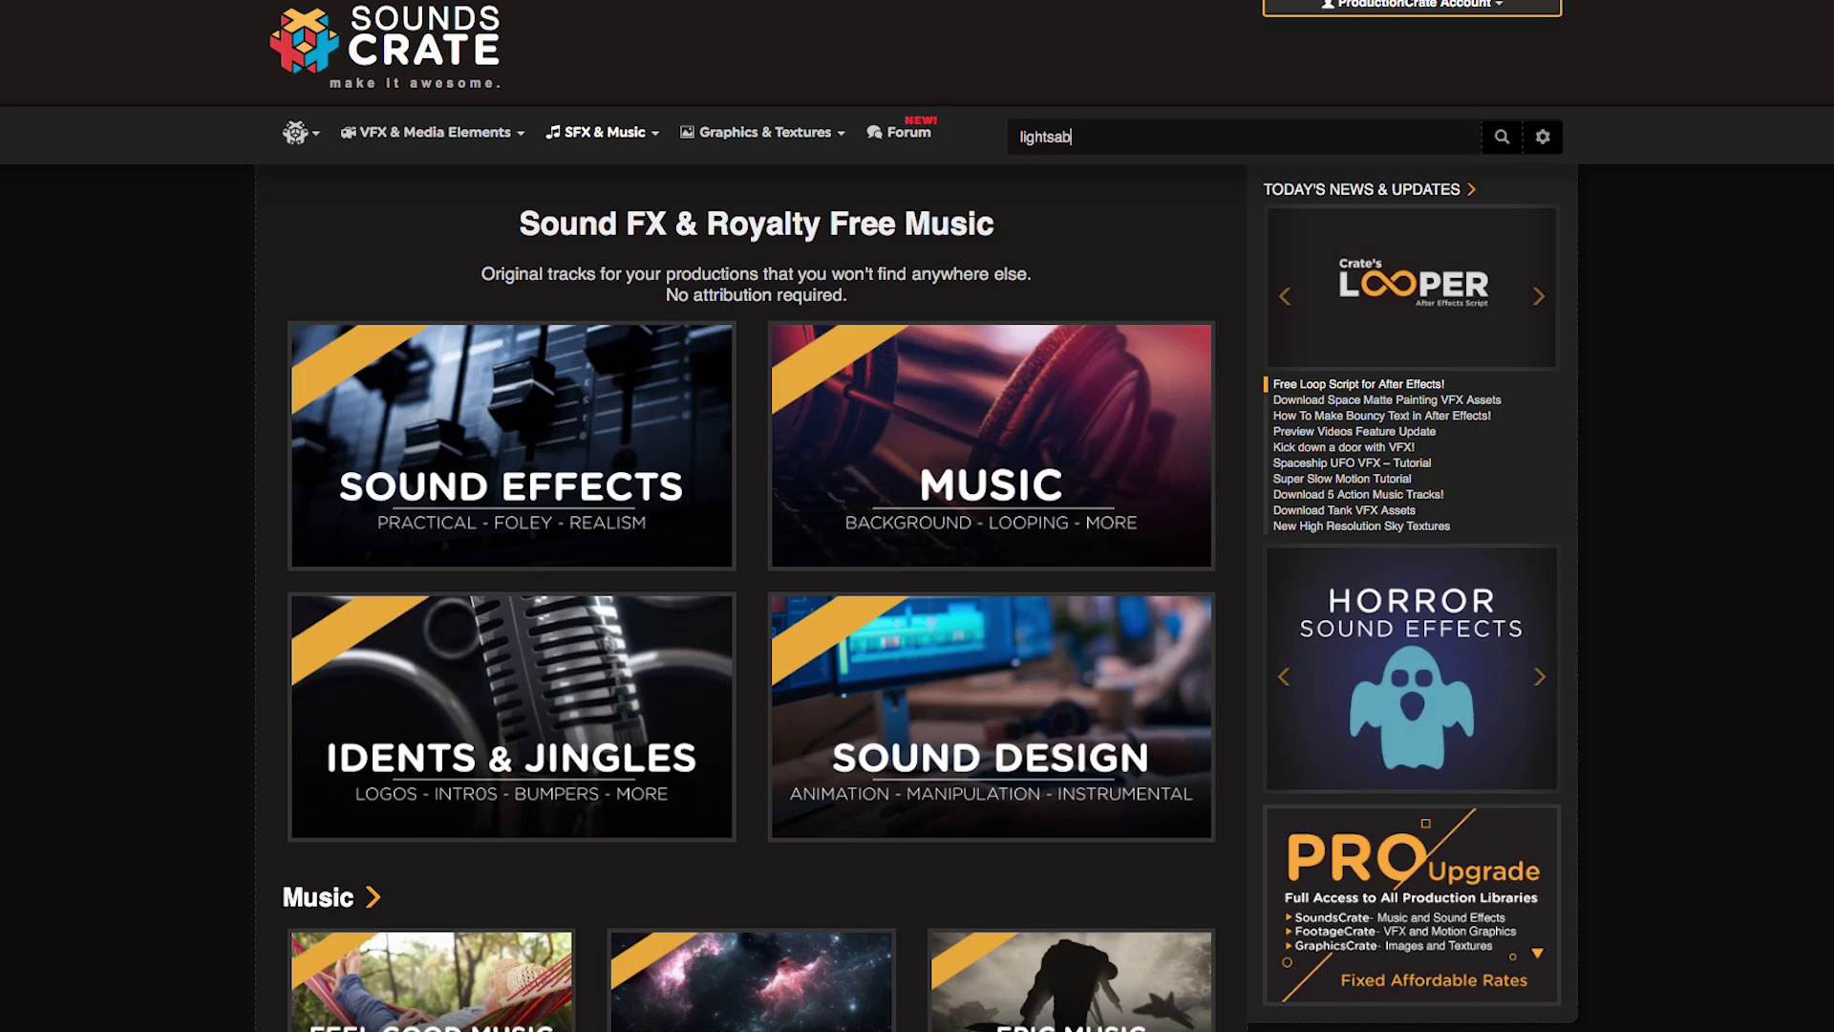
Search SoundsCrate for "lightsaber" and preview the Lightsword Blaster Block and Lightsword Fast Swing 2 sounds.
{"action": "type", "text": "er"}
{"action": "key", "text": "Return"}
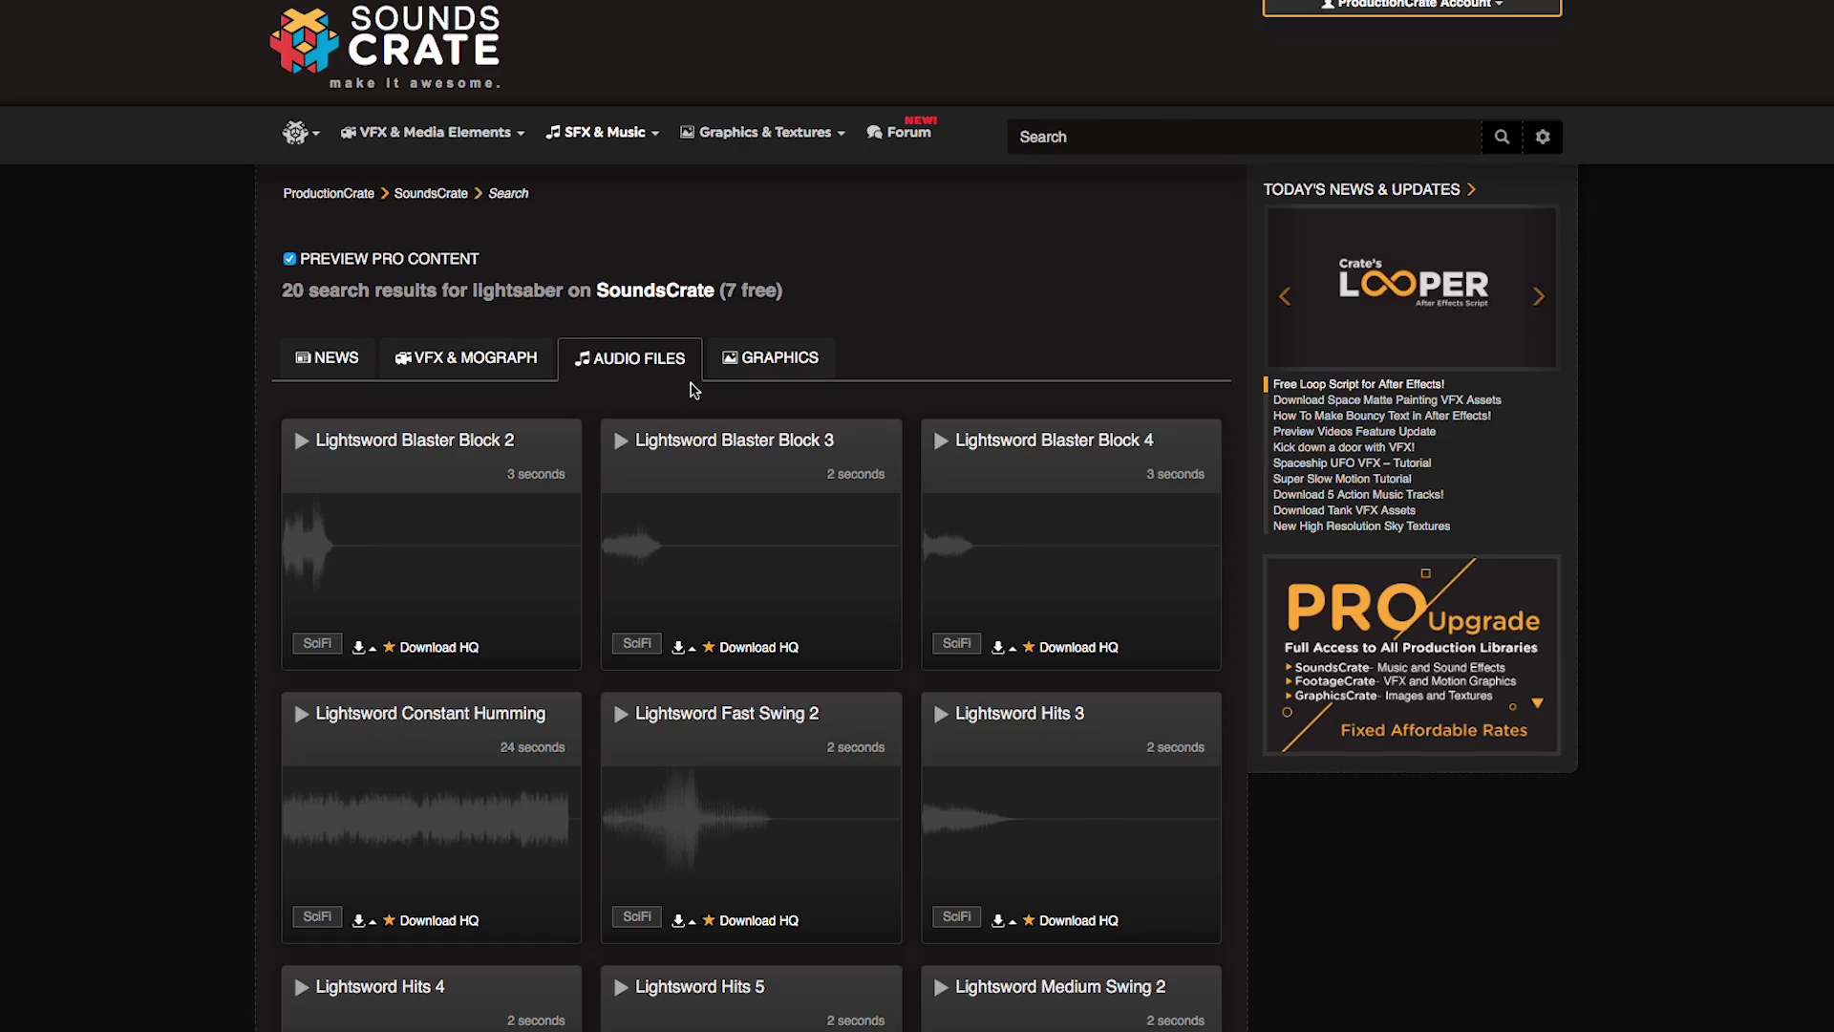
{"action": "left_click", "coordinate": [1108, 451]}
{"action": "left_click", "coordinate": [401, 442]}
{"action": "left_click", "coordinate": [689, 757]}
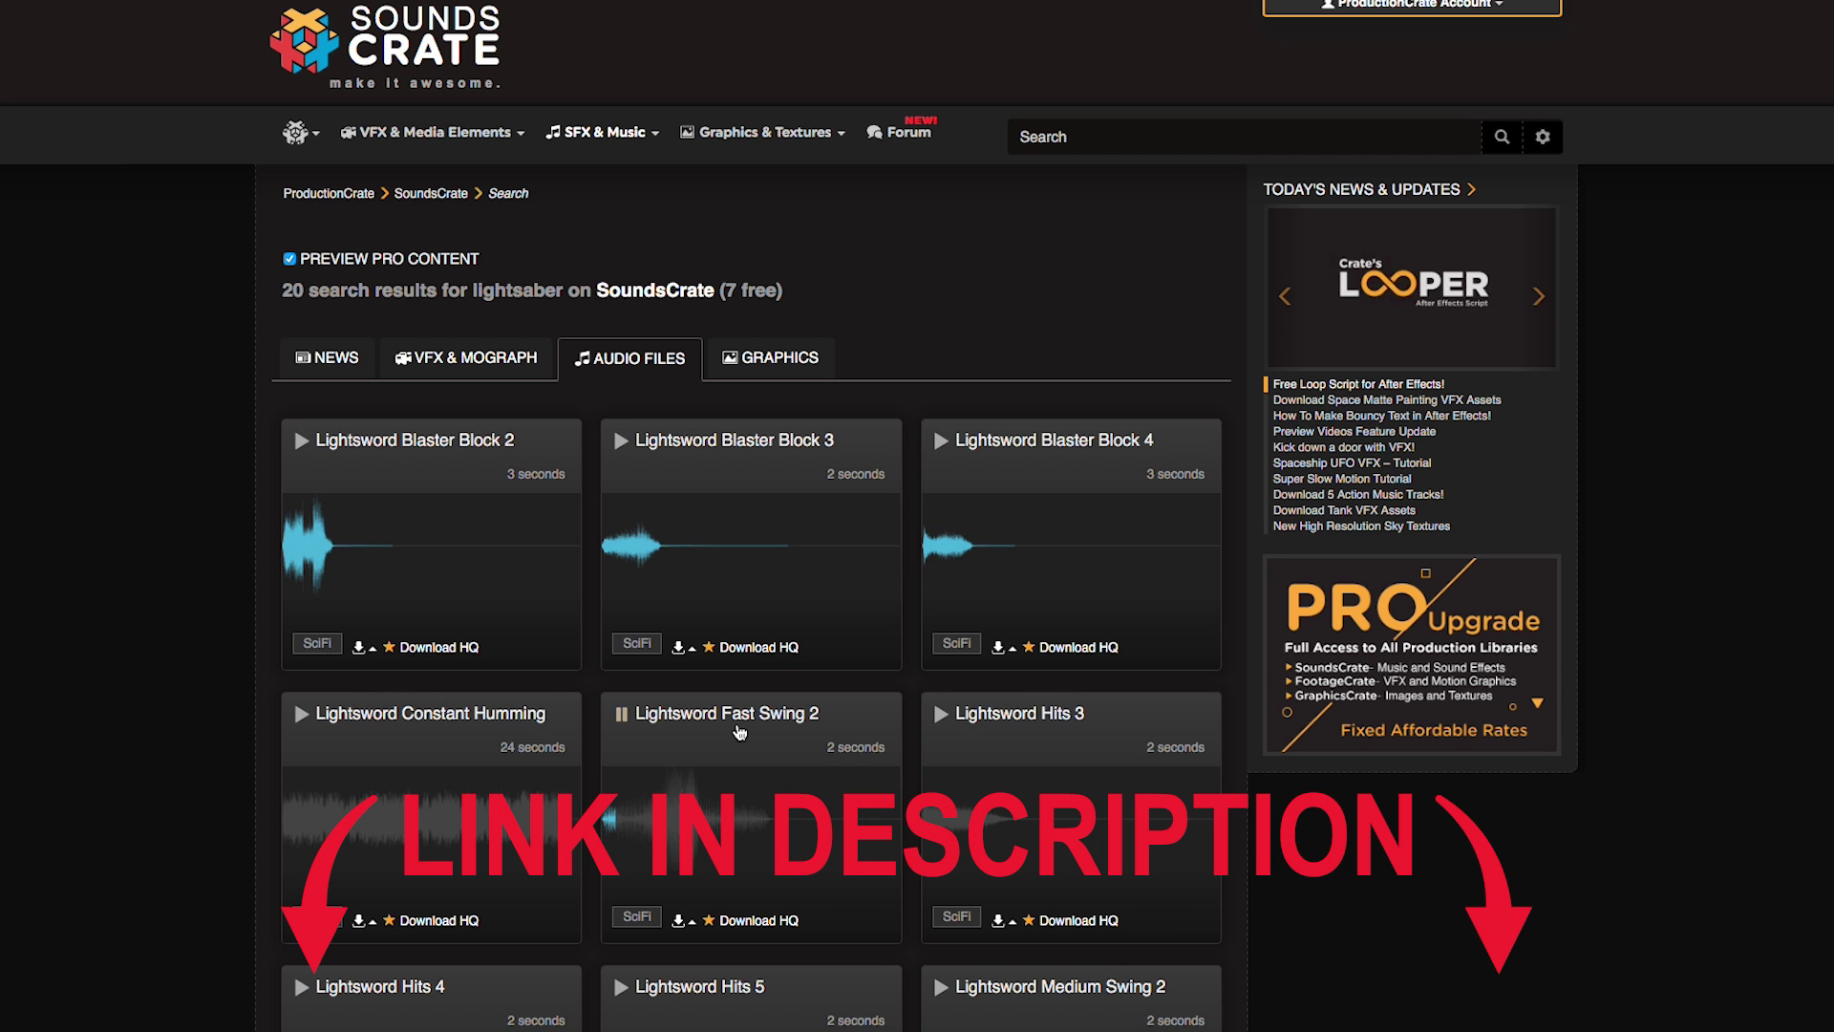